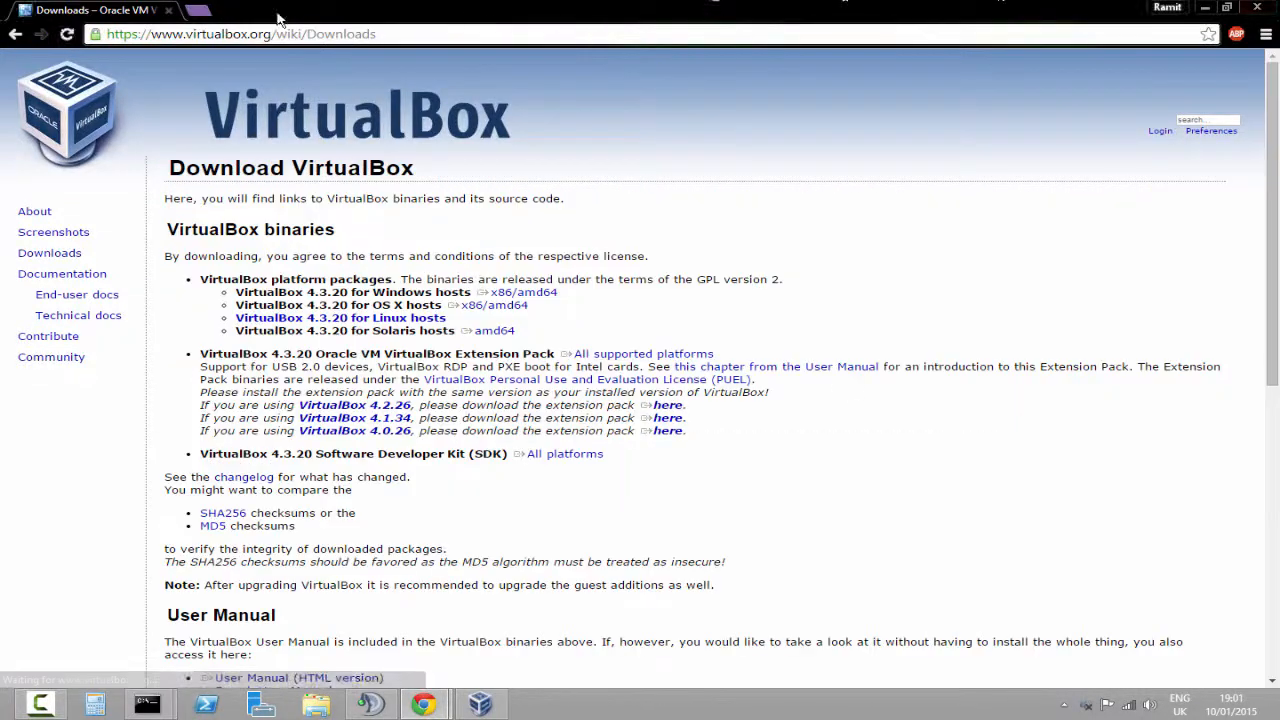
Open the Downloads page and download VirtualBox 4.3.20 for Windows hosts (x86/amd64)
double_click(322, 292)
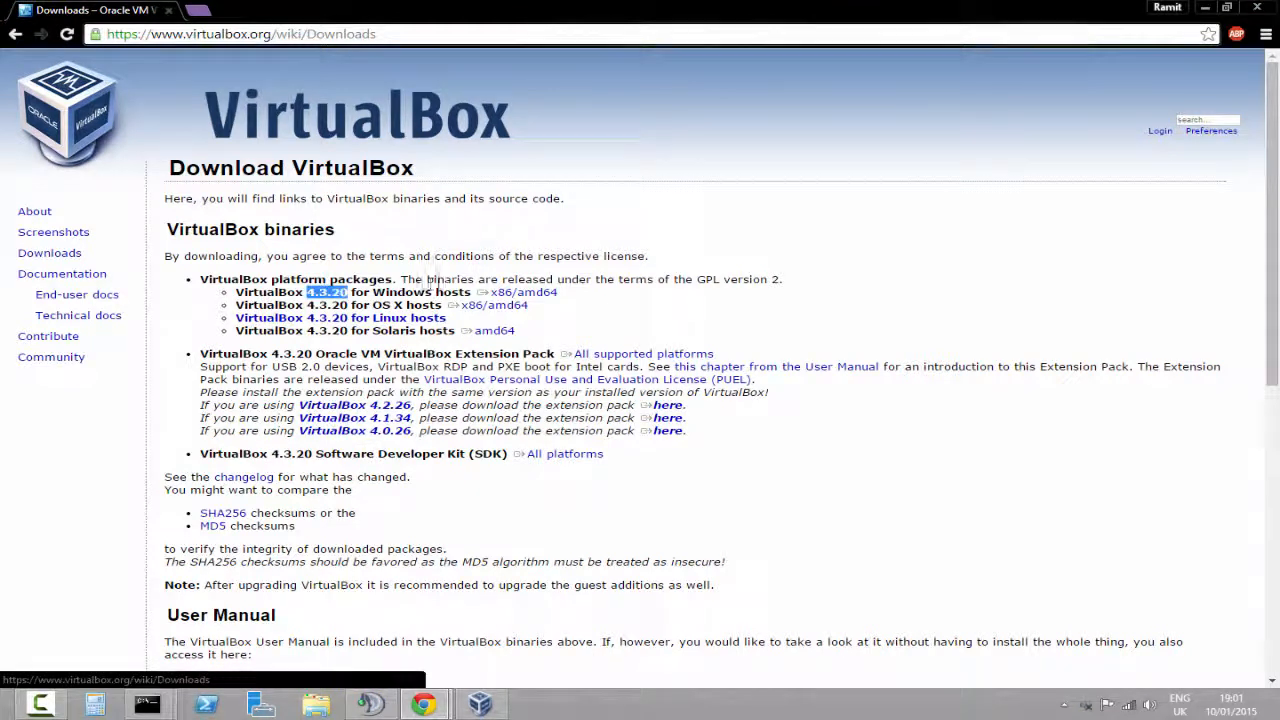
left_click(405, 291)
left_click(488, 292)
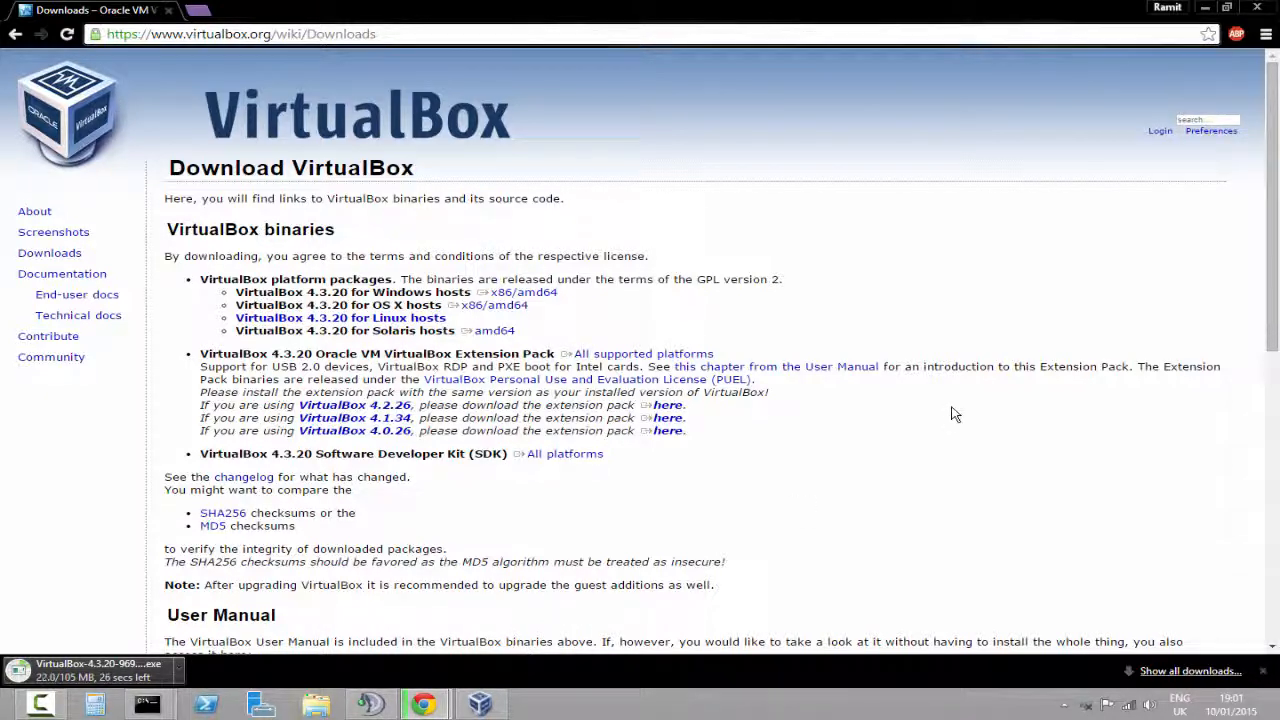
Examine the list of VirtualBox platform packages for the other host systems
scroll(951, 414, "down", 1)
scroll(951, 414, "up", 1)
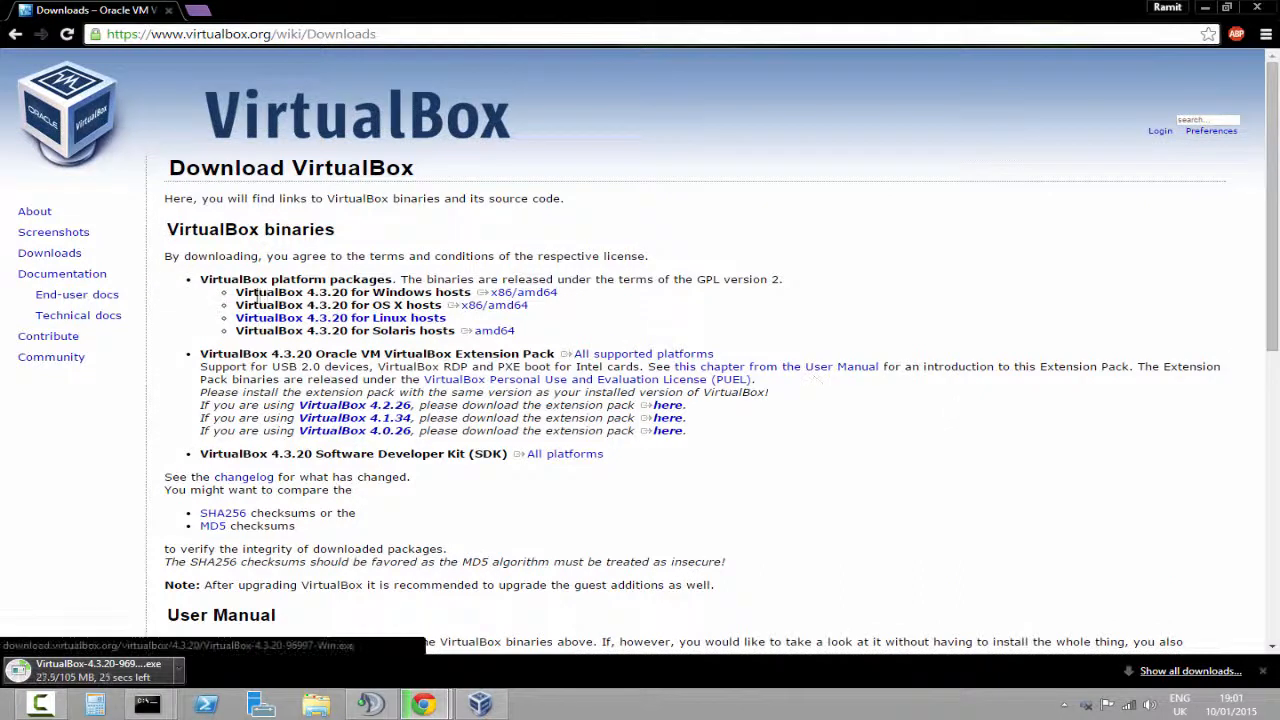
double_click(285, 305)
left_click_drag(444, 305, 458, 331)
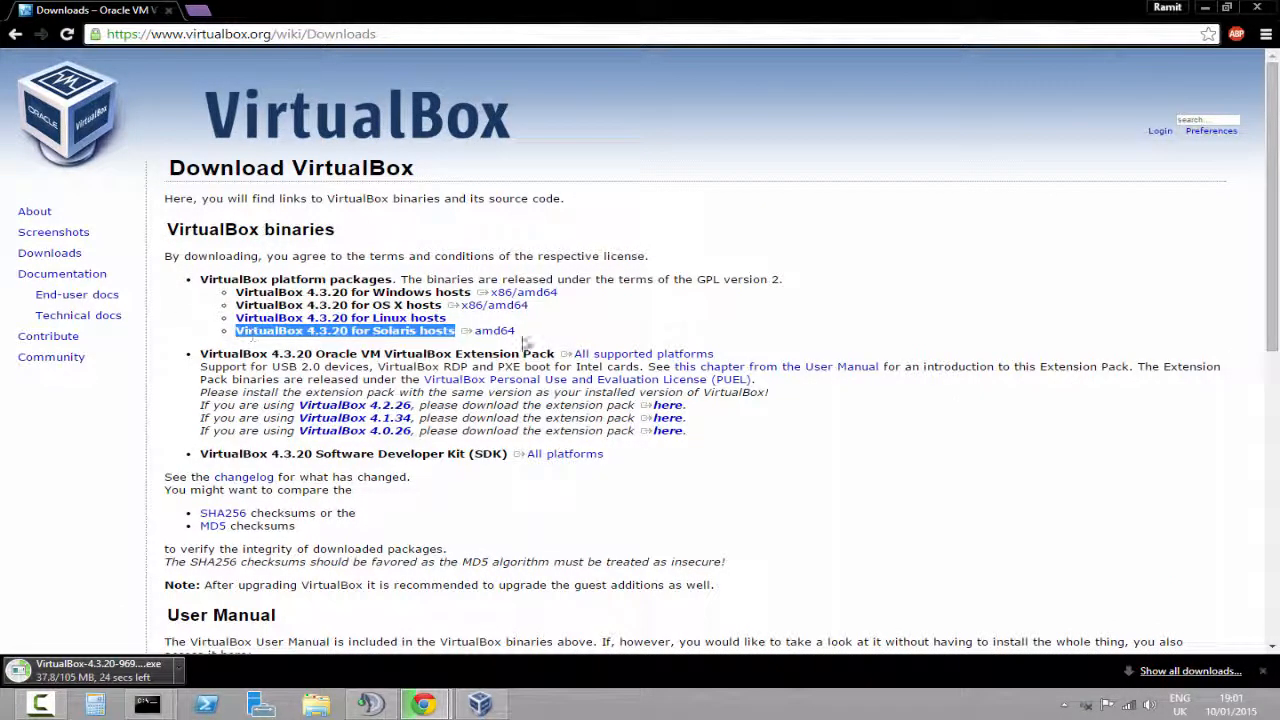
left_click_drag(236, 331, 205, 316)
left_click(915, 316)
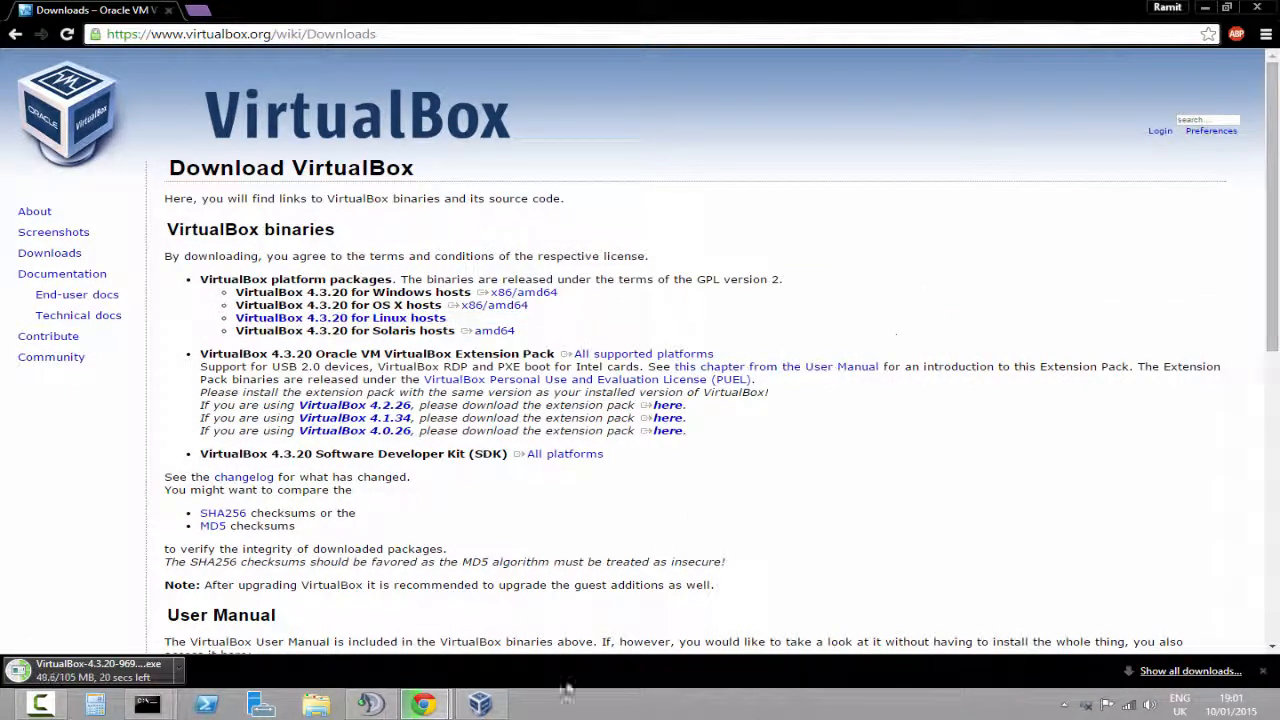
Close the browser's download bar once the installer download completes
left_click(480, 704)
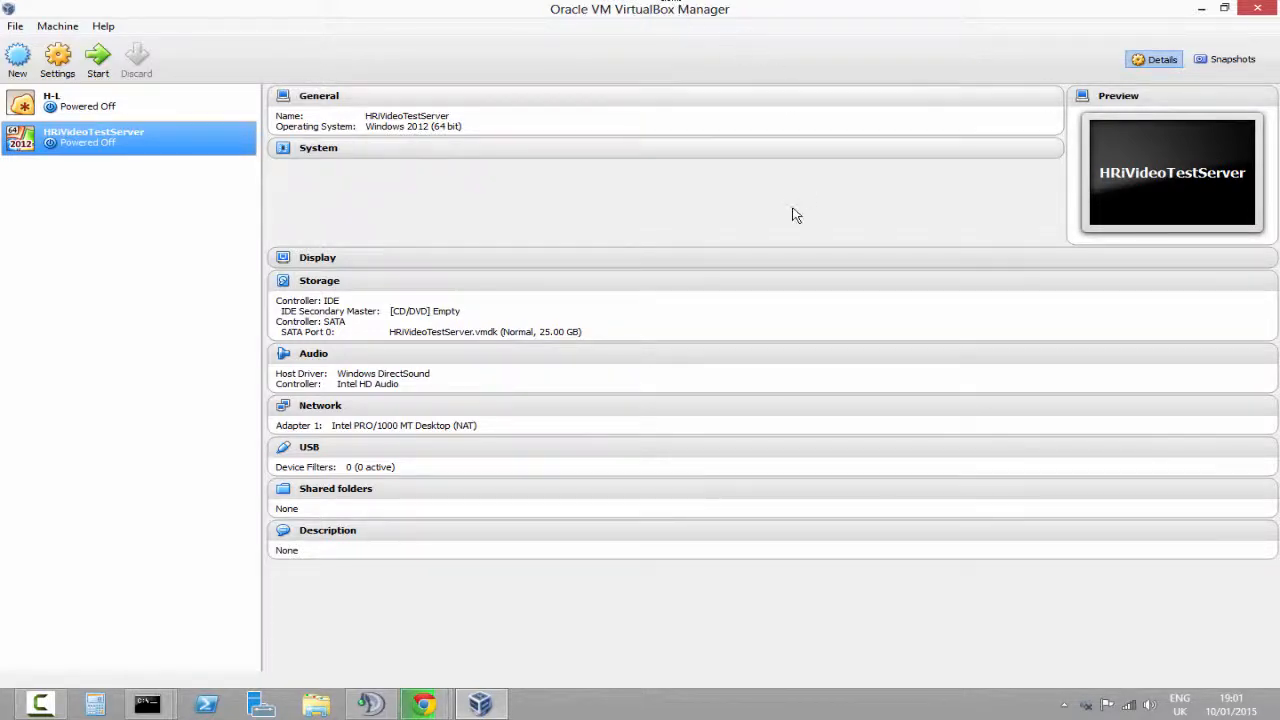
left_click(1201, 8)
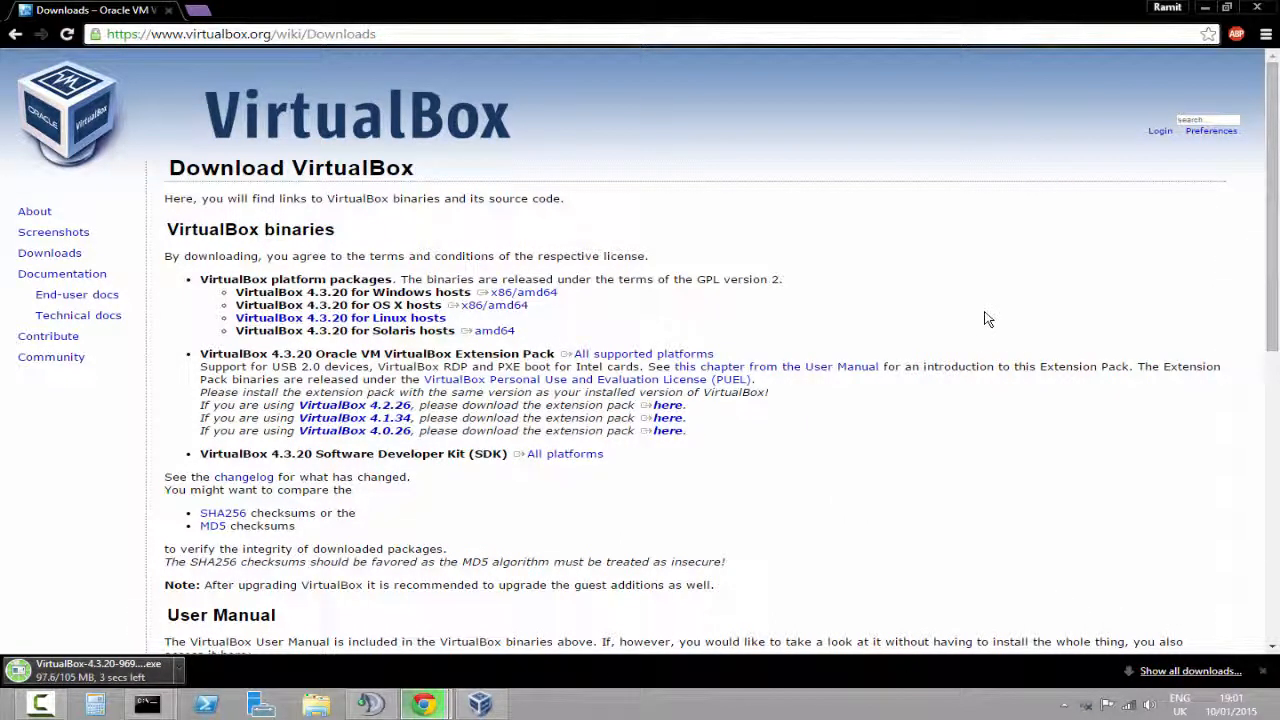
mouse_move(1262, 712)
left_click(1262, 671)
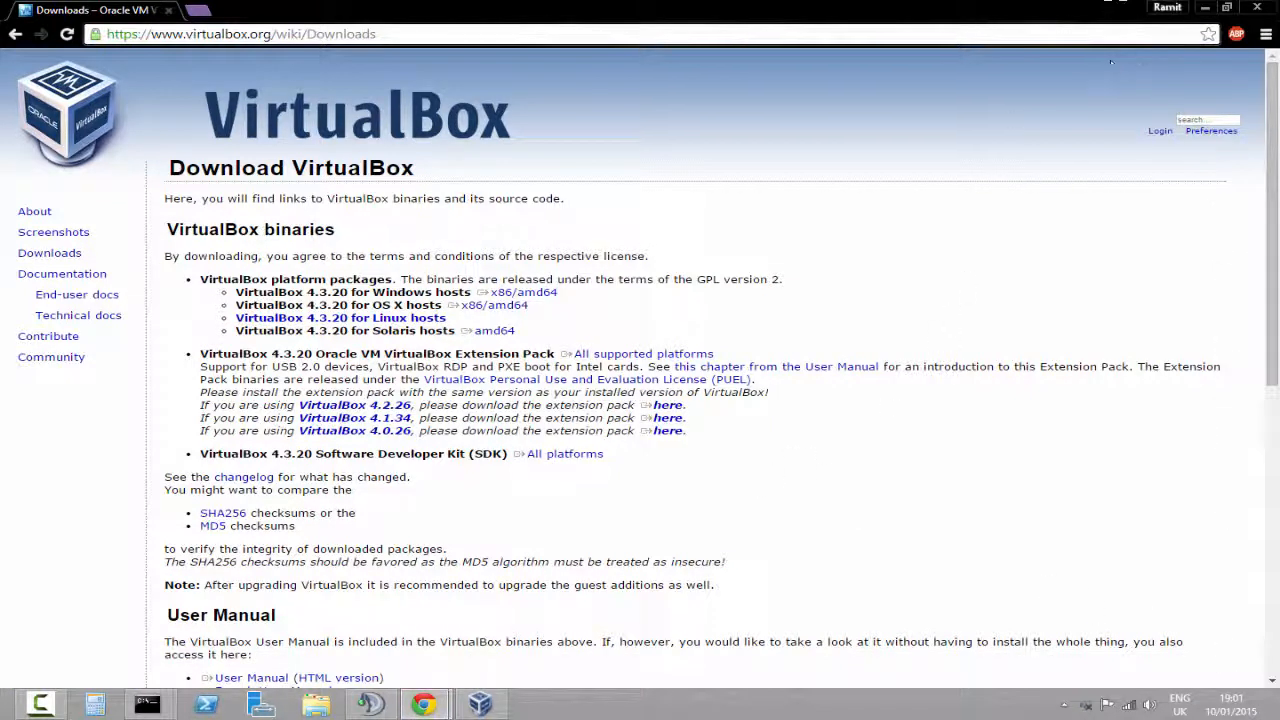
mouse_move(1245, 6)
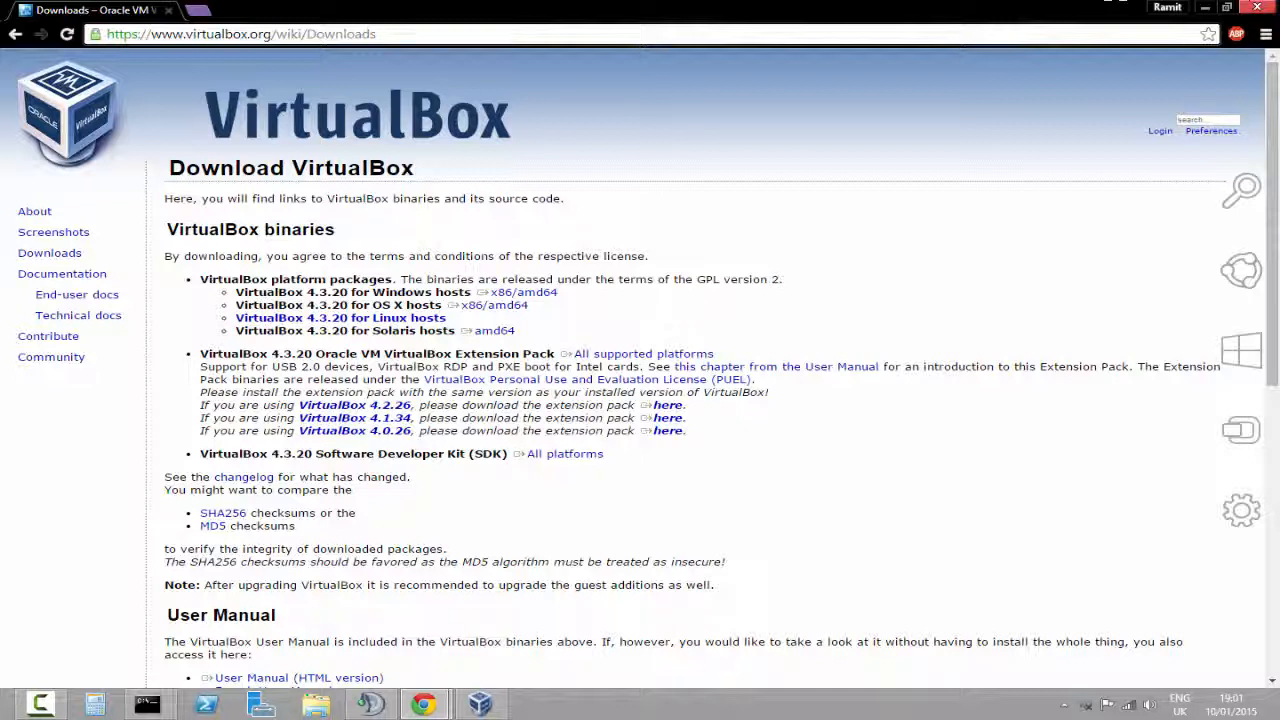
Open VirtualBox Manager, start creating a new virtual machine and keep its type as Microsoft Windows
left_click(480, 704)
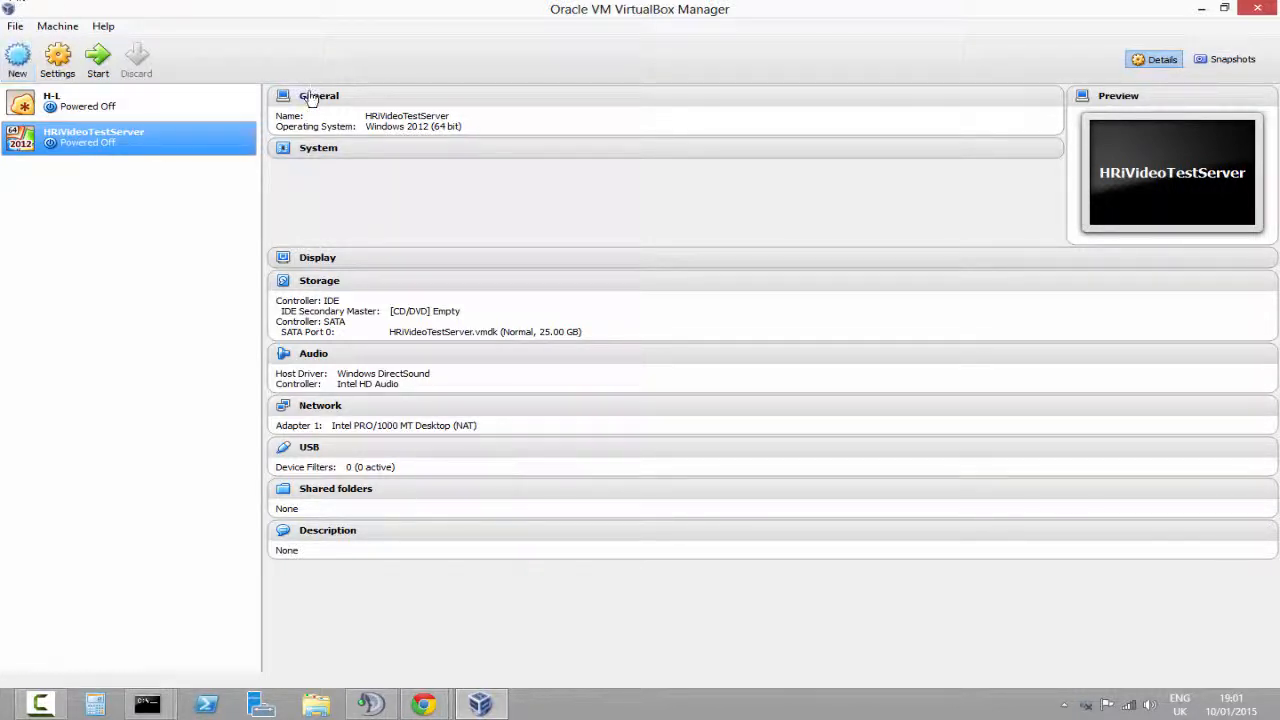
left_click(17, 60)
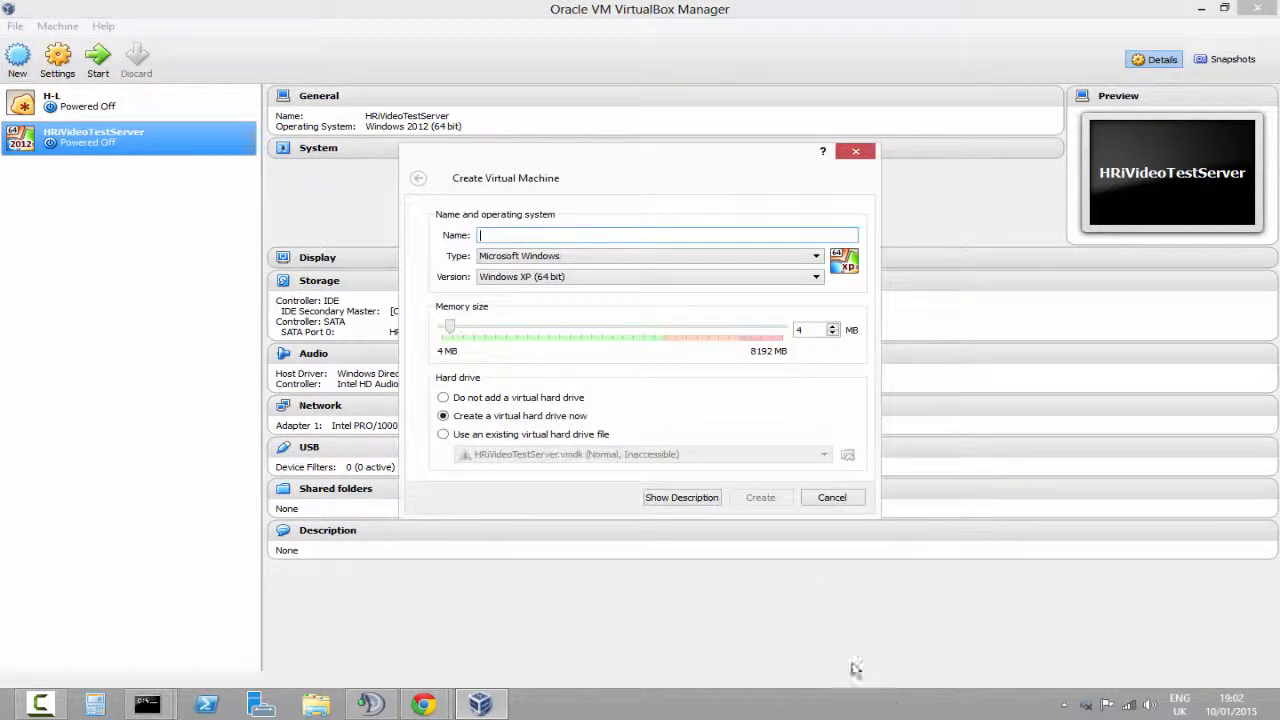
left_click(524, 258)
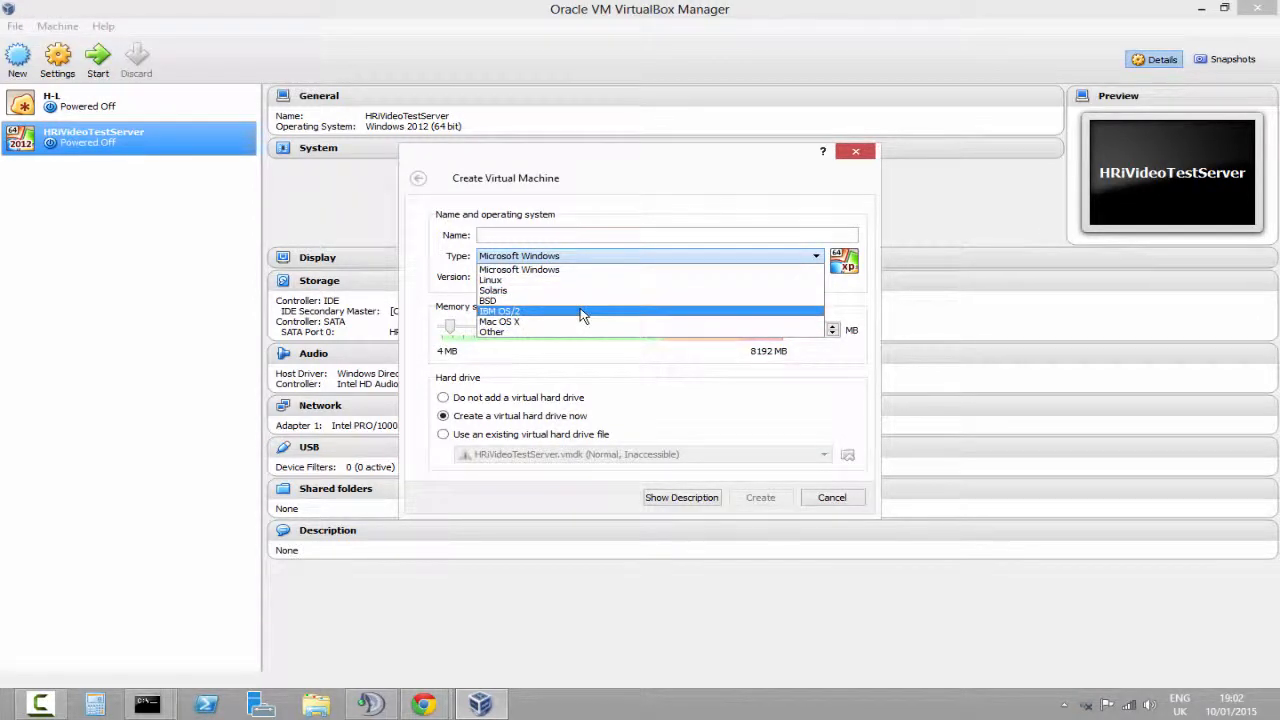
left_click(585, 269)
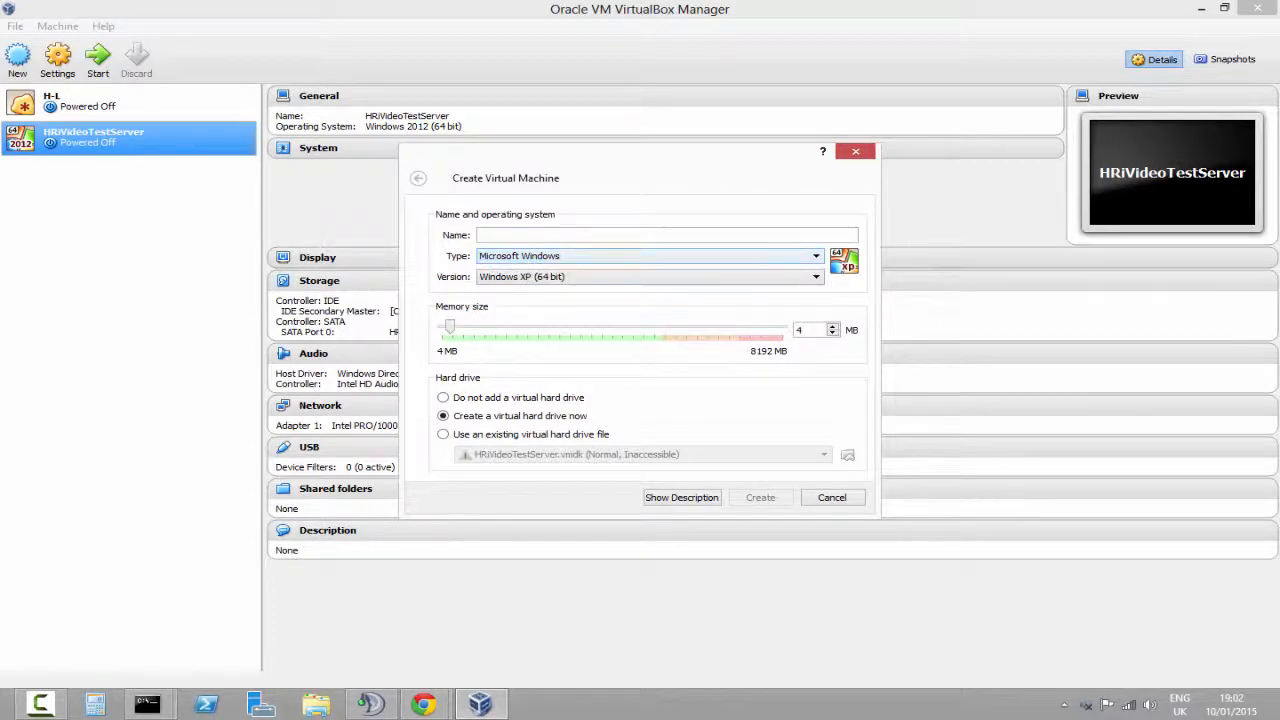
Browse the available Windows versions and set the version to Windows 2012 (64 bit)
left_click(548, 283)
scroll(605, 318, "down", 5)
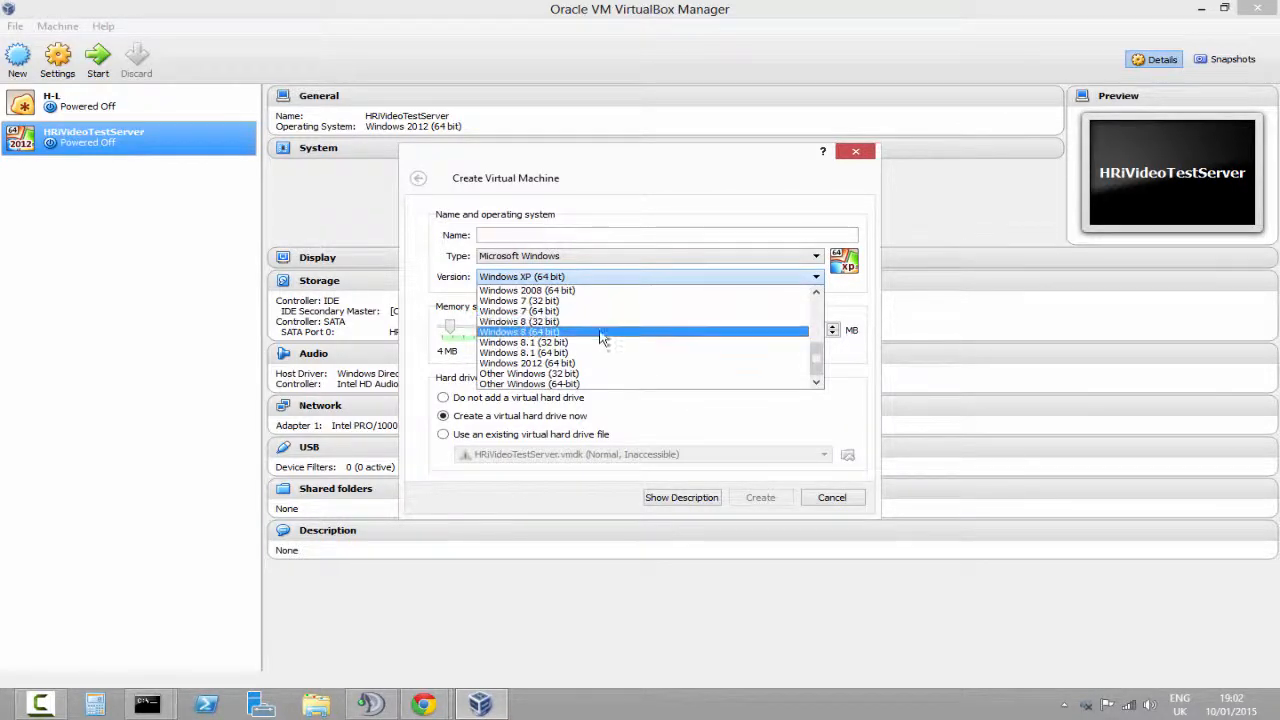
left_click(590, 384)
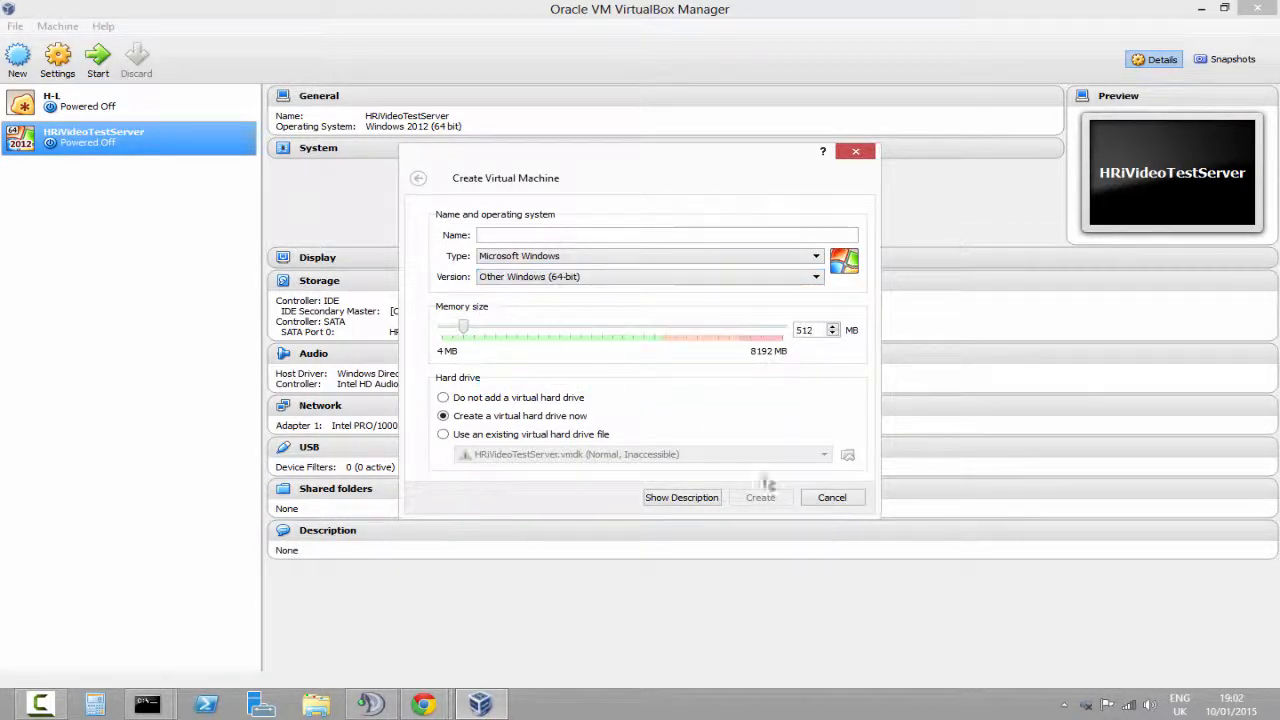
left_click(558, 277)
left_click(575, 343)
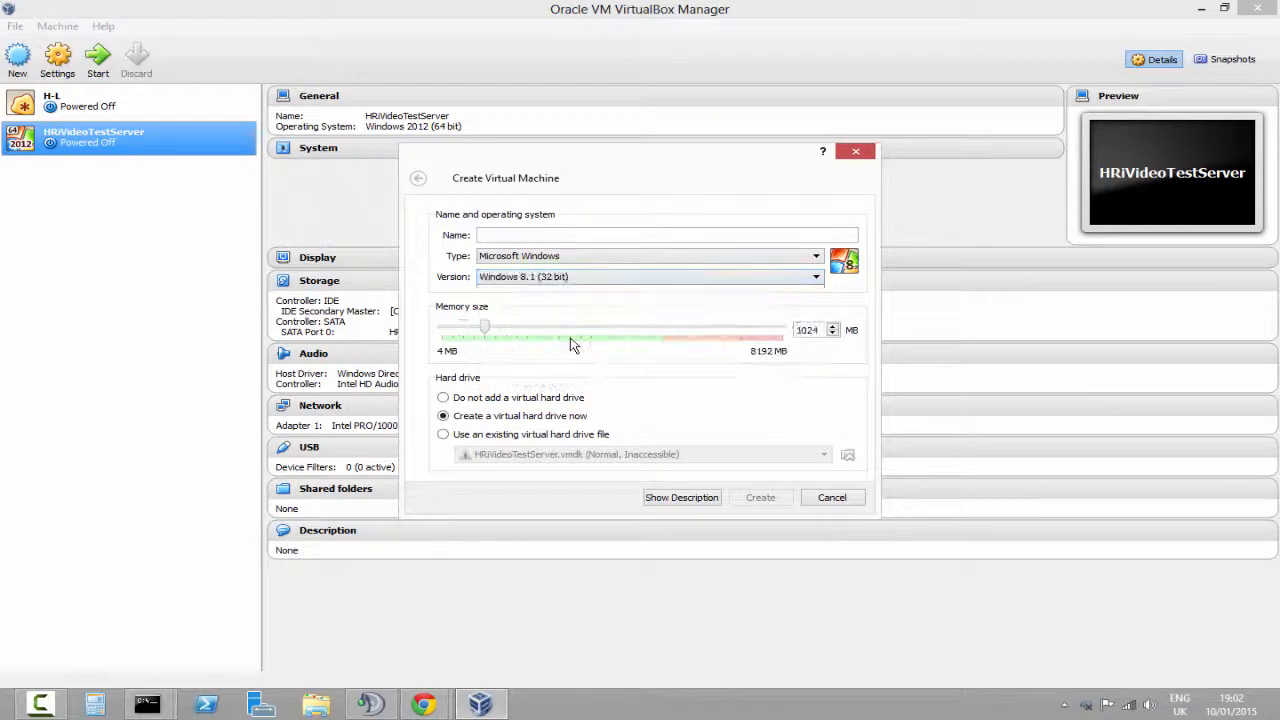
left_click(630, 282)
scroll(606, 320, "up", 5)
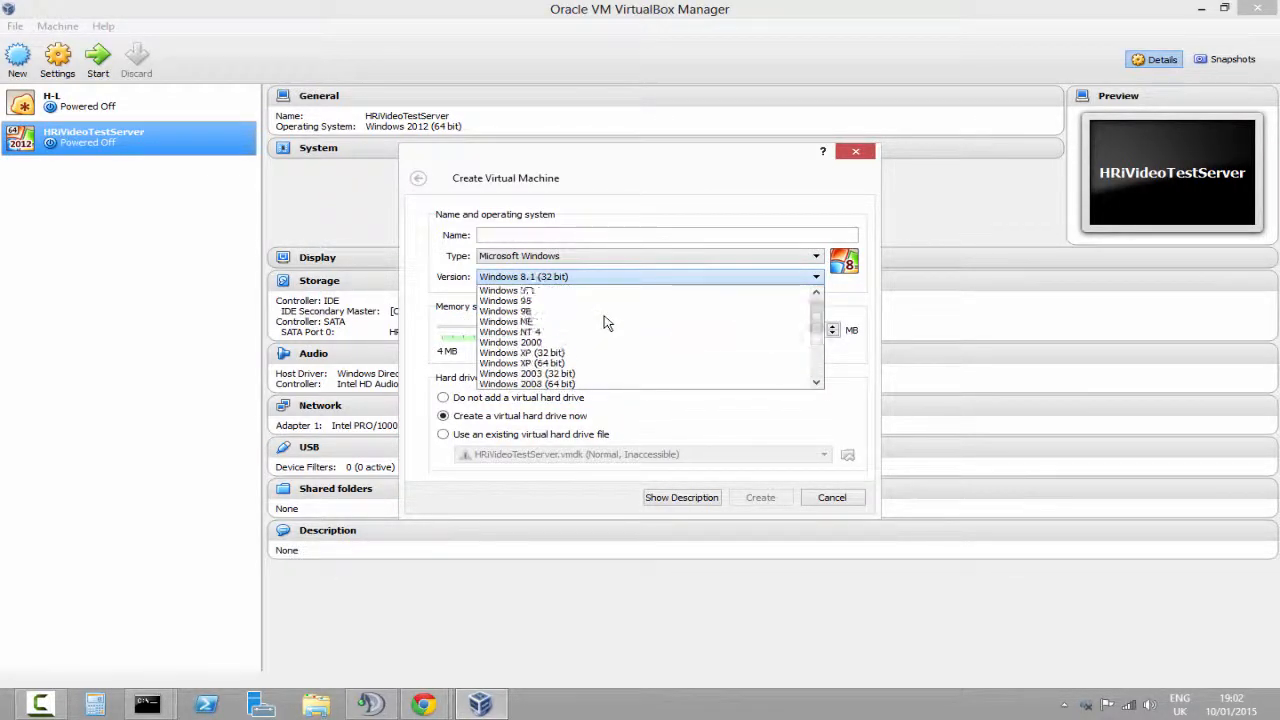
scroll(605, 325, "down", 5)
scroll(605, 325, "up", 4)
left_click(550, 321)
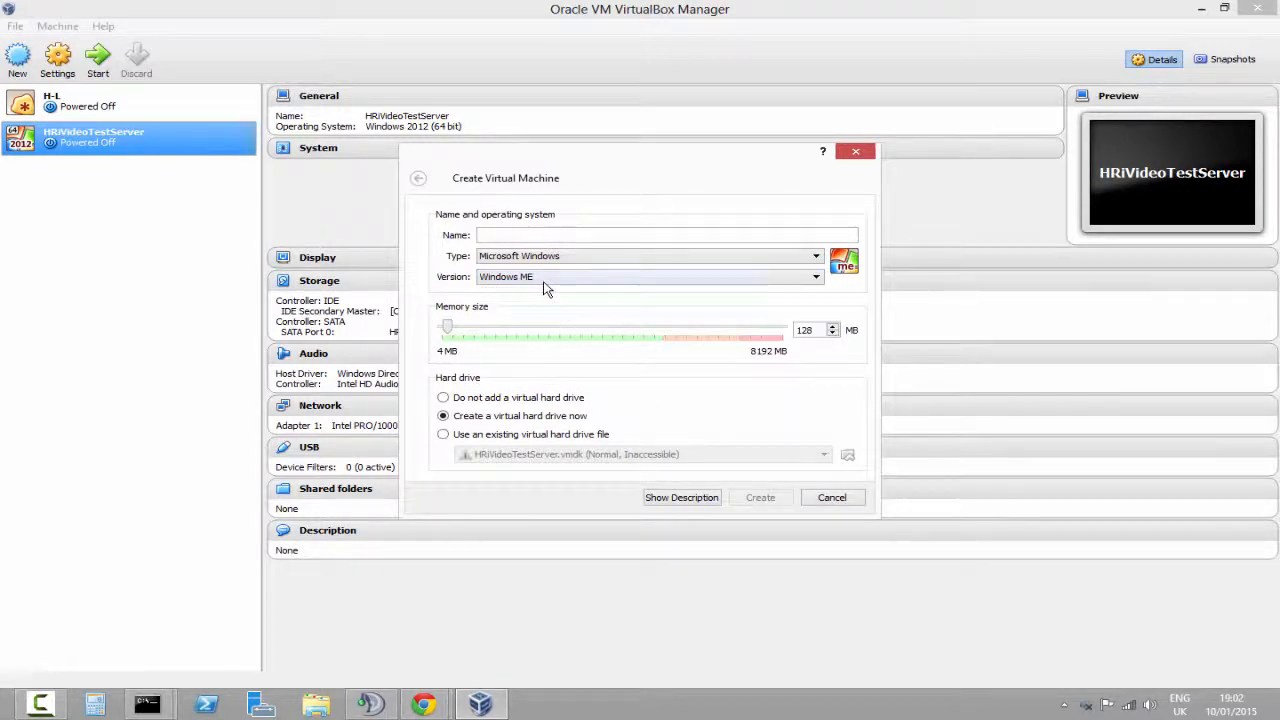
left_click(550, 280)
left_click(560, 342)
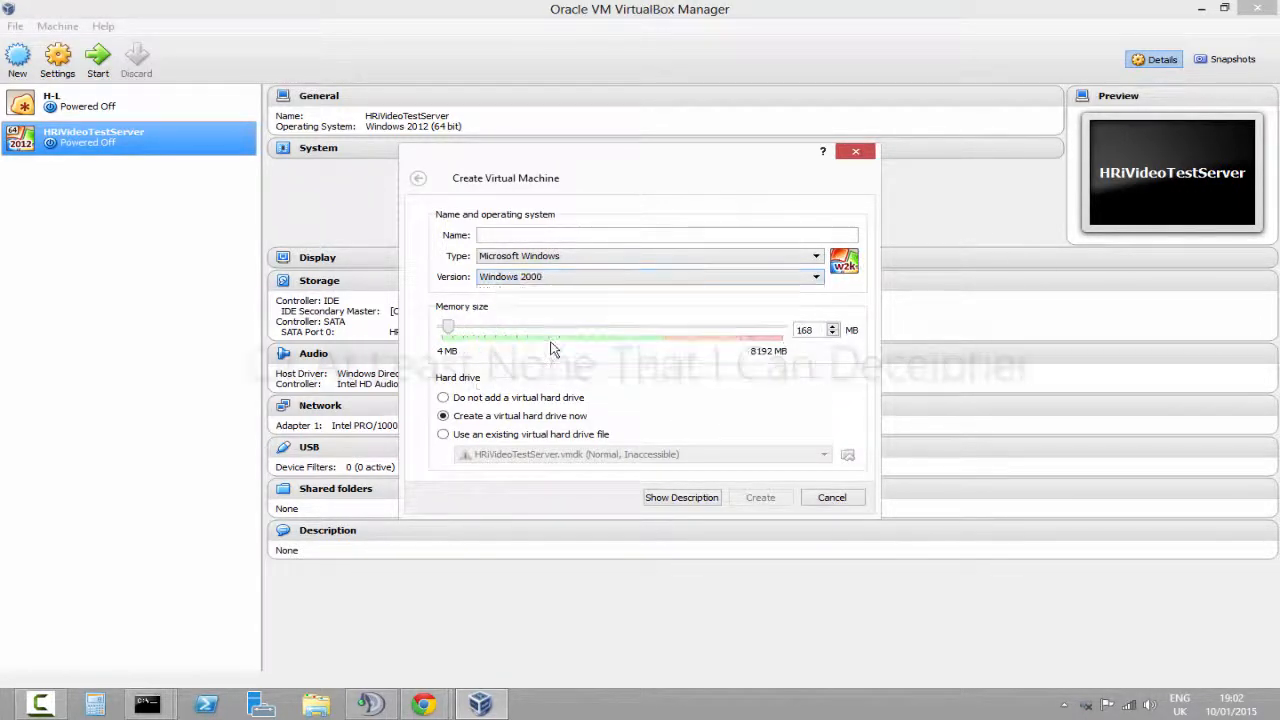
left_click(570, 277)
scroll(572, 331, "down", 5)
left_click(565, 323)
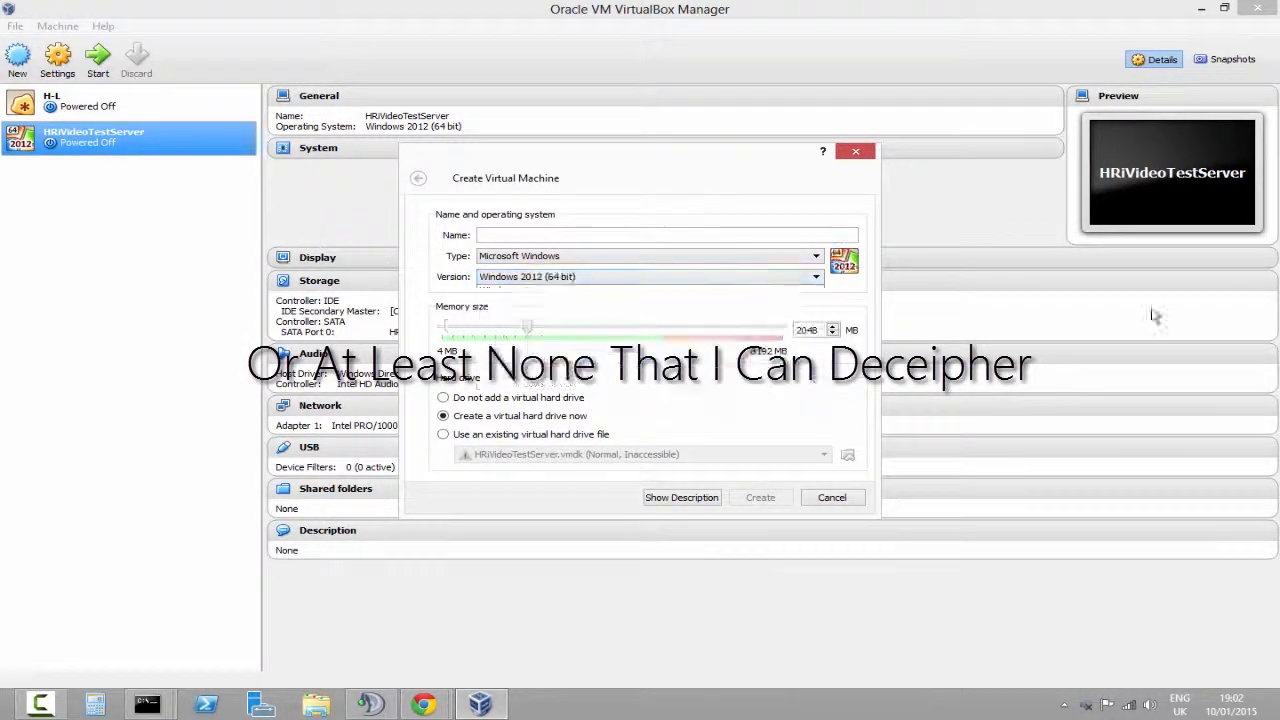
Try different memory sizes with the slider, reselecting Windows 2012 (64 bit) as the version
left_click(710, 334)
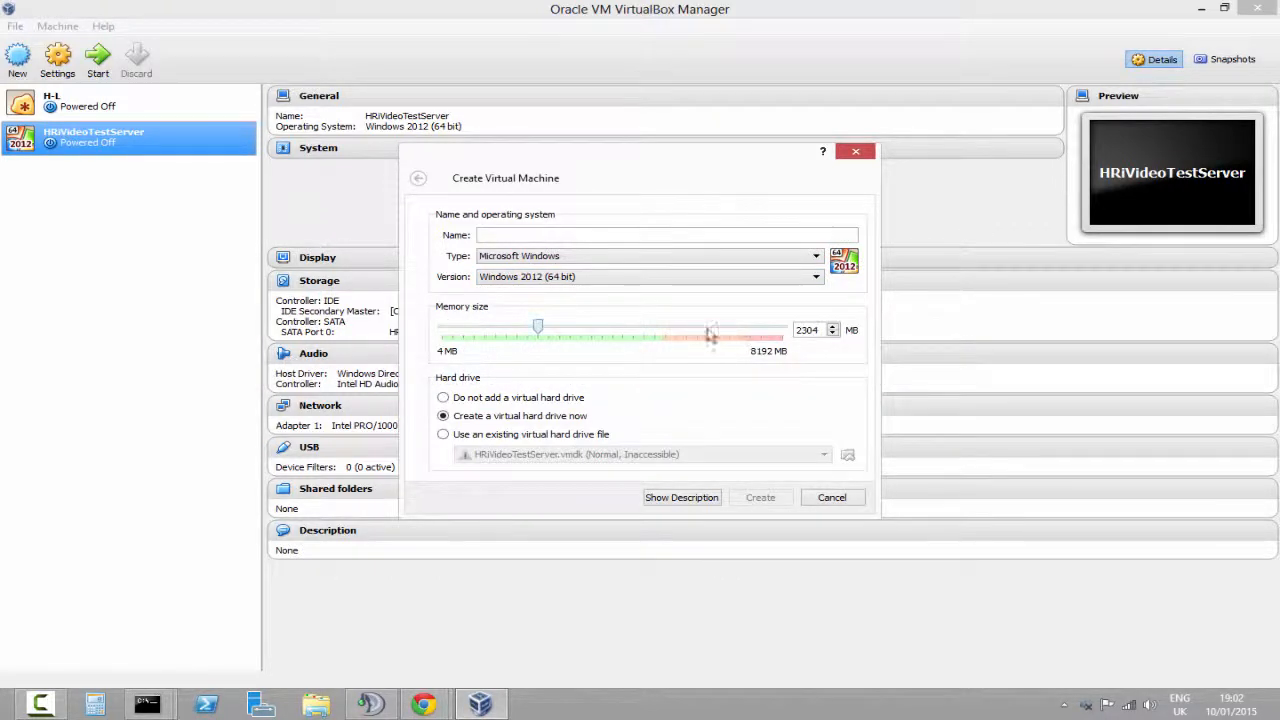
left_click(640, 332)
left_click_drag(549, 329, 775, 345)
left_click(598, 278)
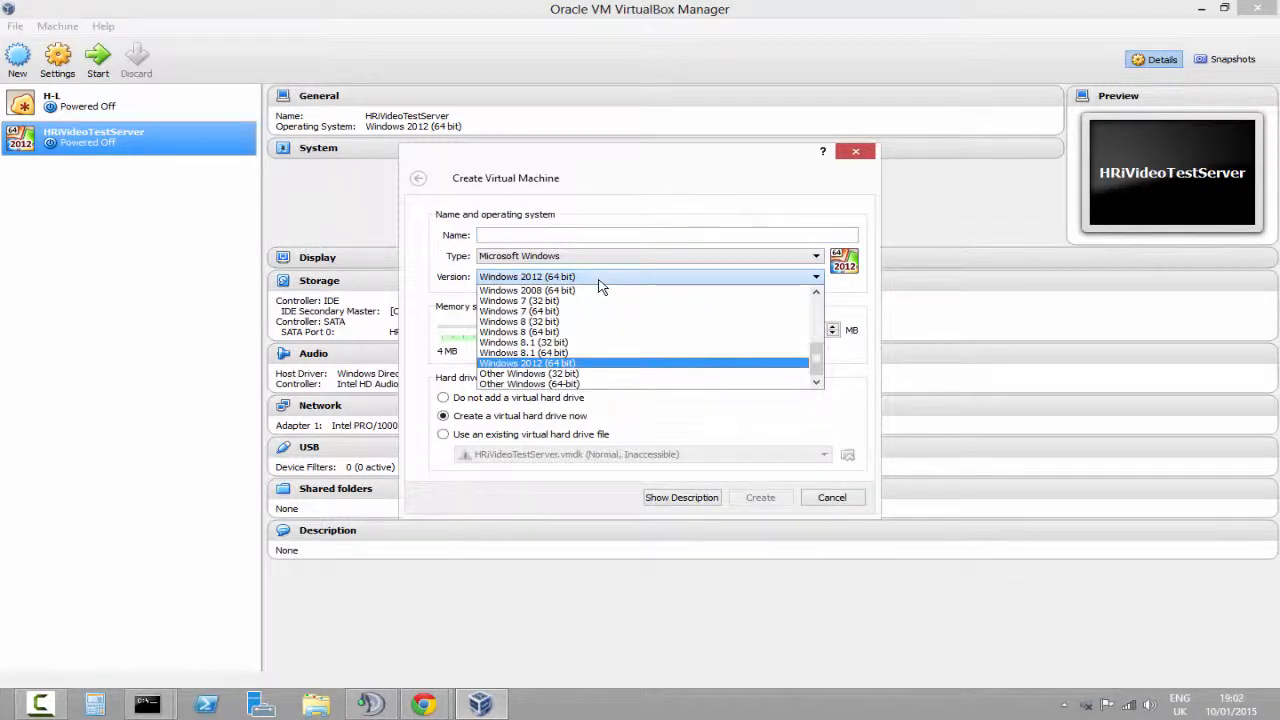
left_click(600, 285)
left_click_drag(780, 330, 324, 325)
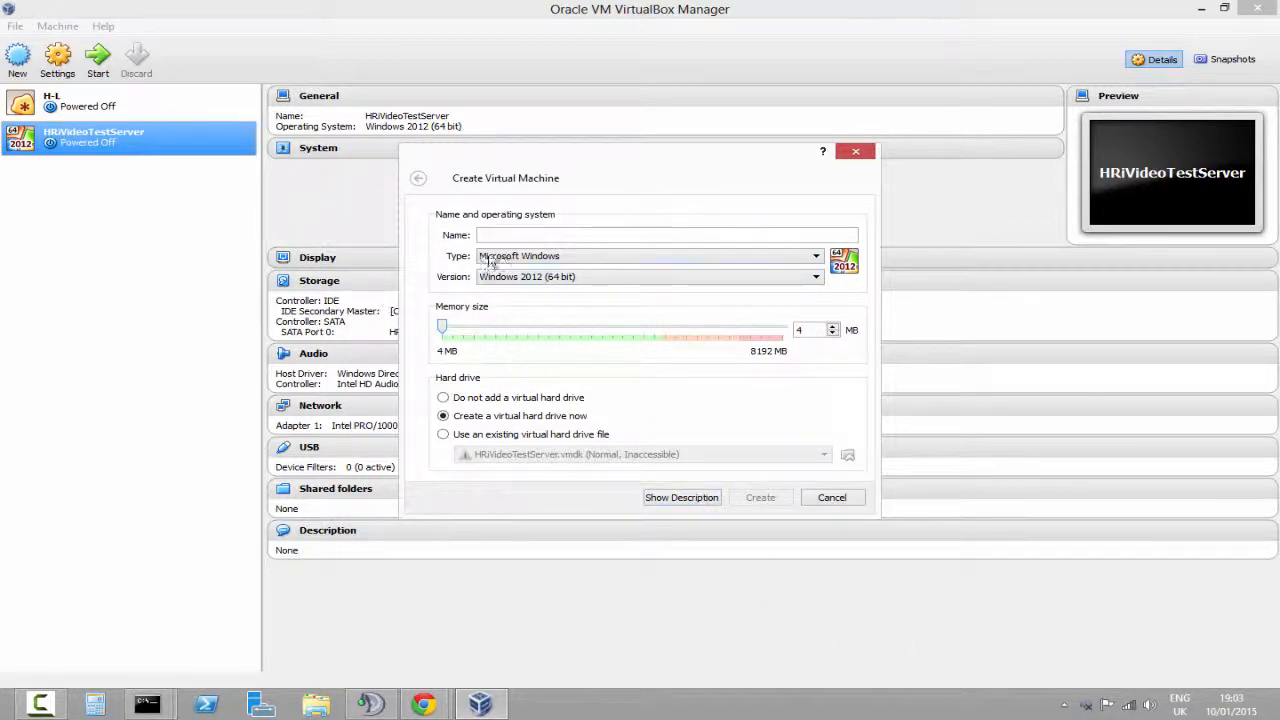
Name the virtual machine Test and set its memory size to 256 MB
left_click(525, 234)
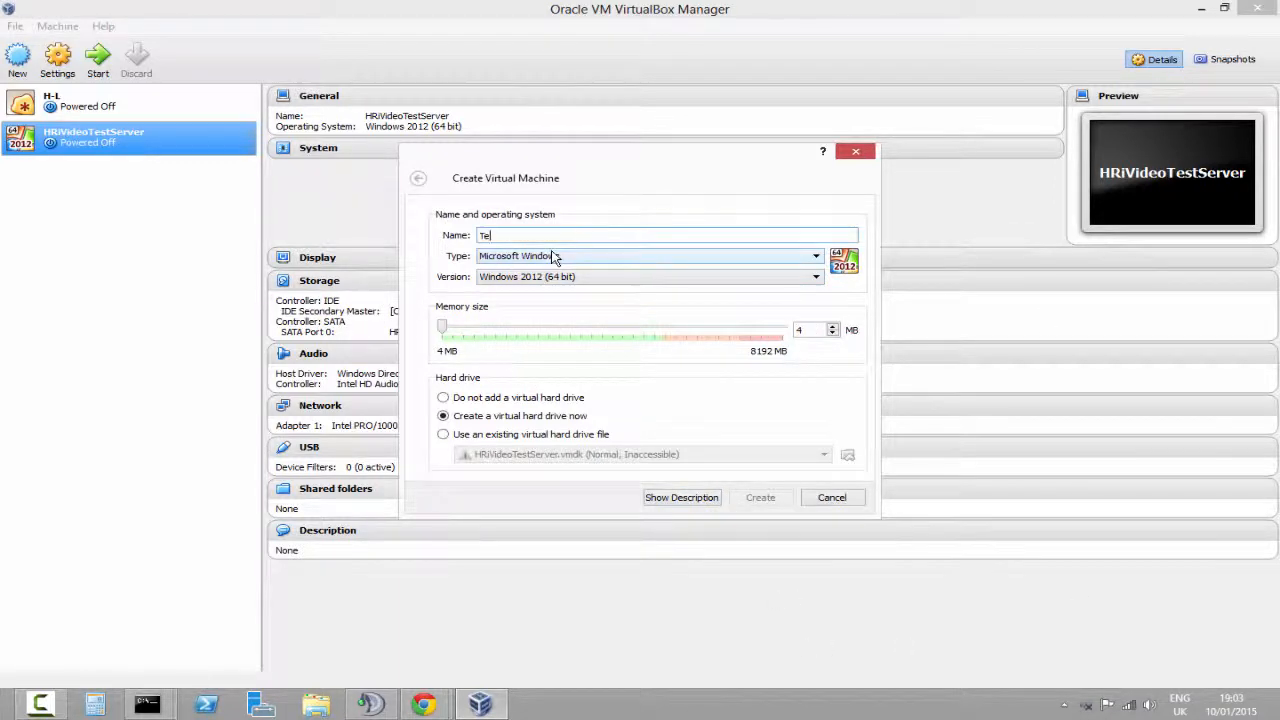
type("Test")
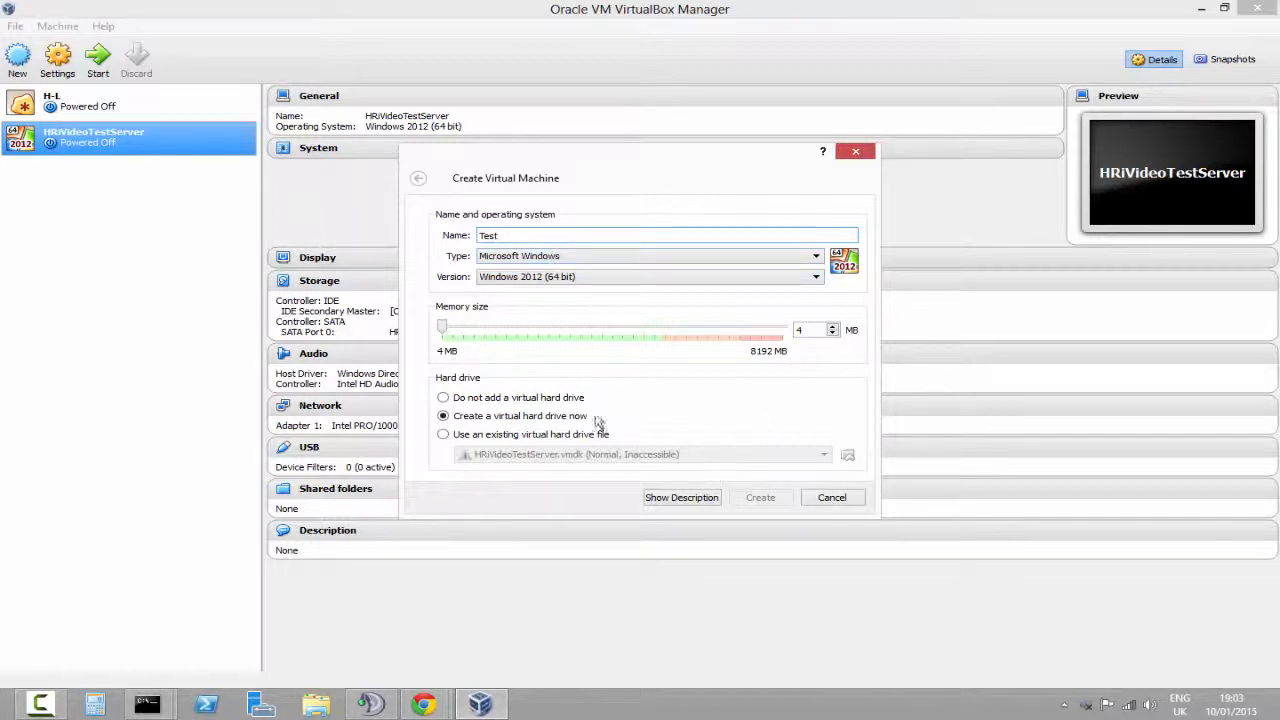
left_click(553, 330)
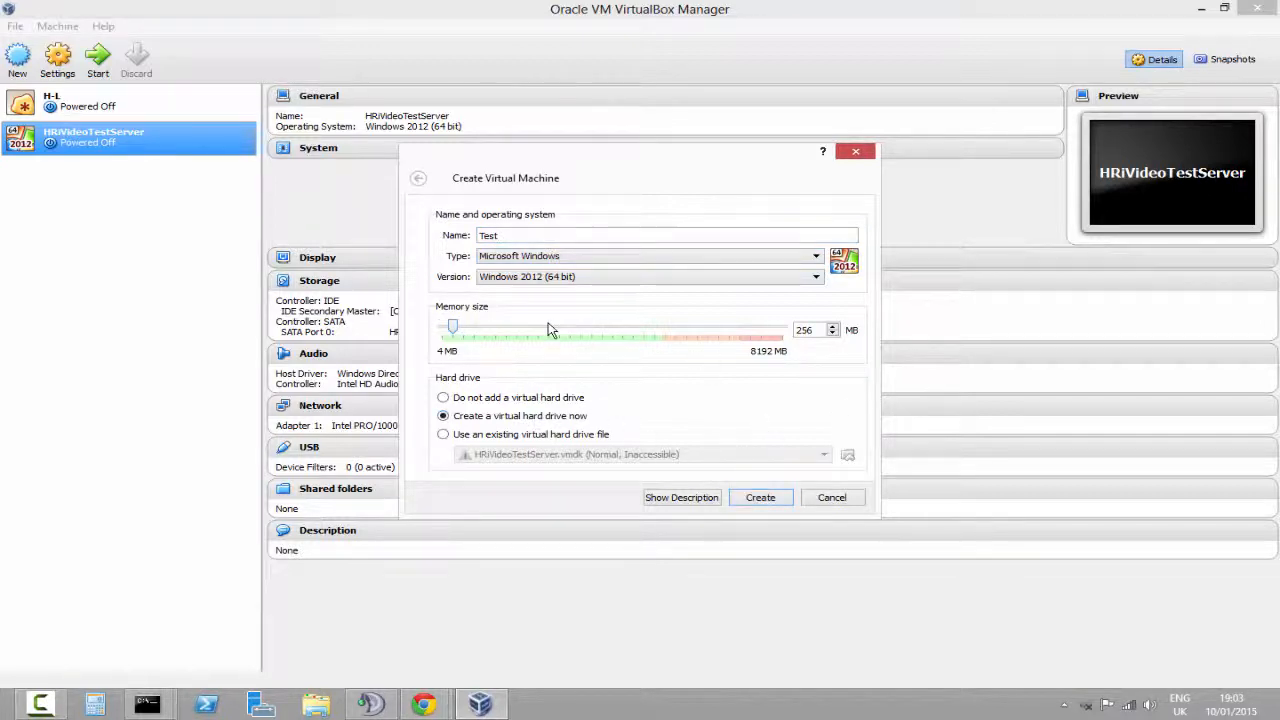
Proceed to create a virtual hard drive and choose the VMDK (Virtual Machine Disk) file type
left_click(762, 497)
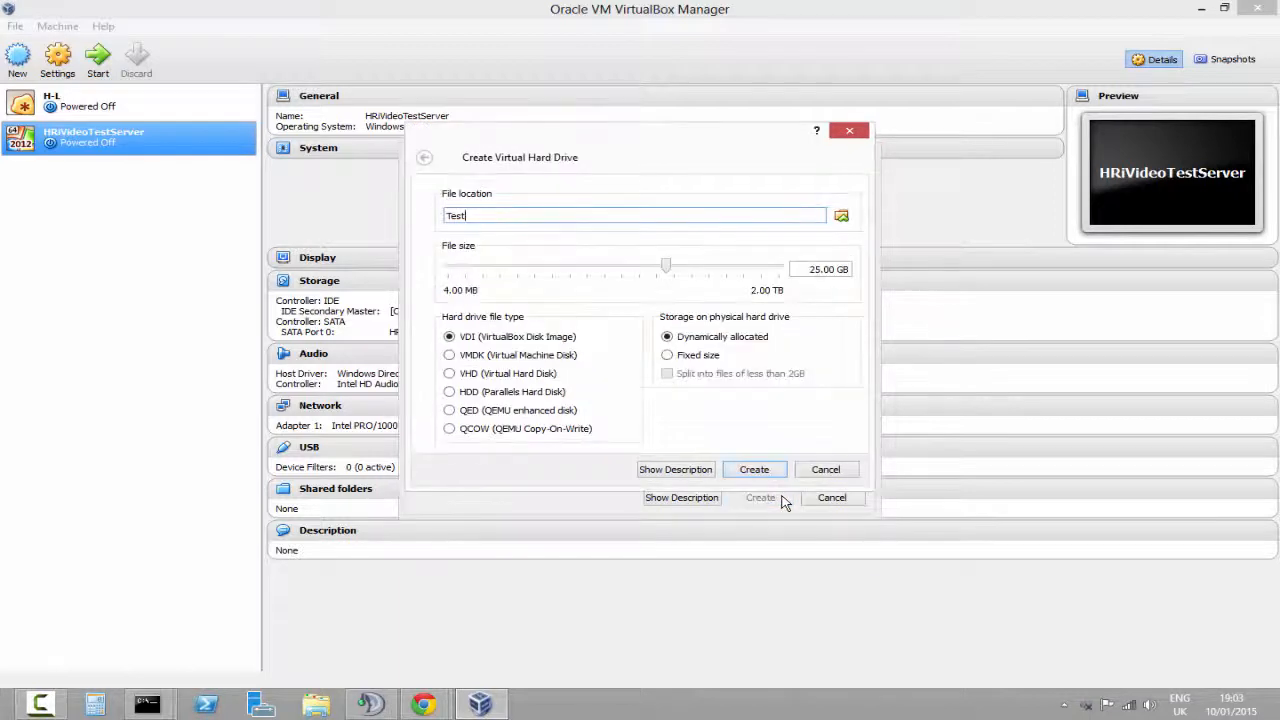
left_click(687, 358)
left_click(688, 340)
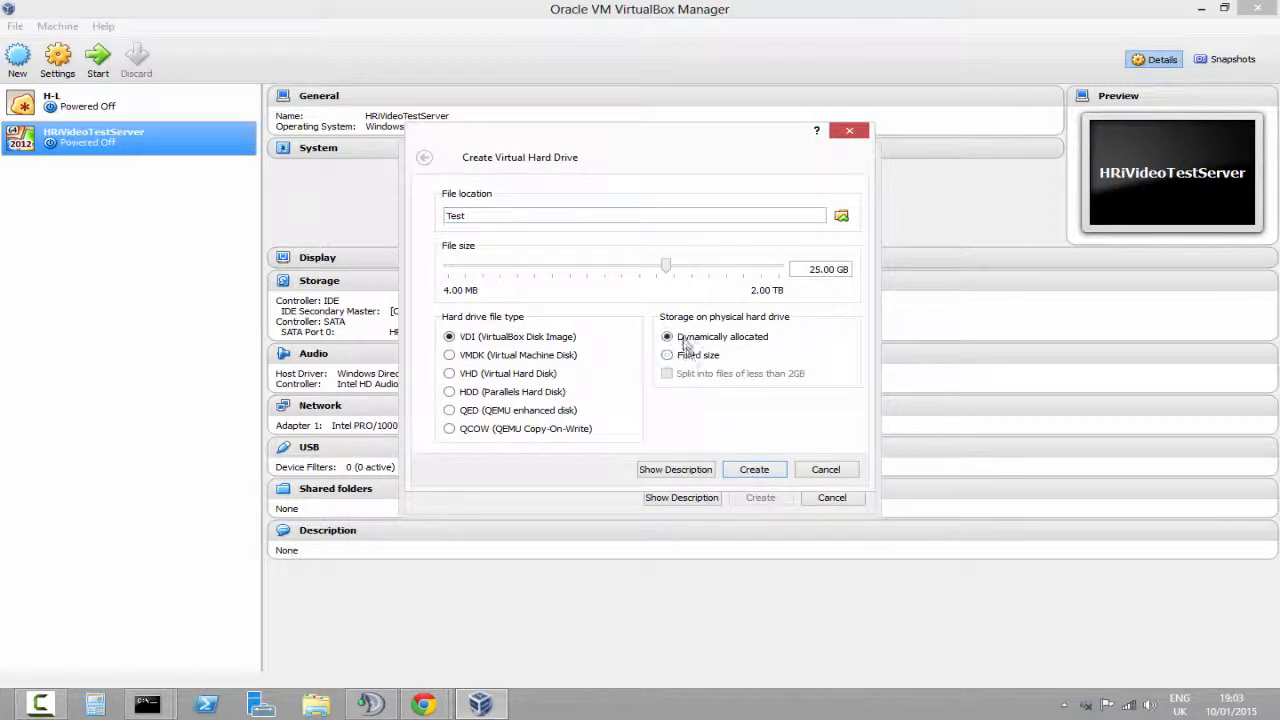
left_click(680, 358)
left_click(700, 340)
left_click(687, 357)
left_click(510, 356)
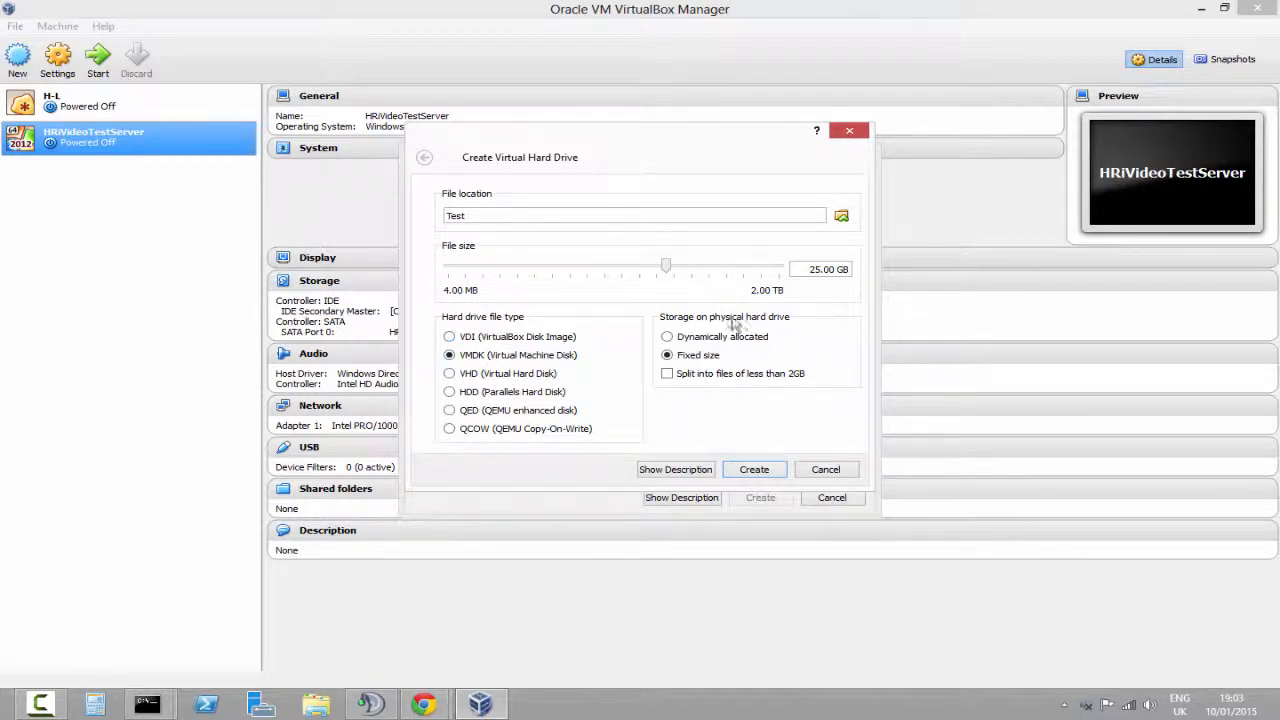
Compare the storage allocation options for the new hard drive, ending on fixed size
left_click(693, 338)
left_click(712, 339)
left_click(686, 375)
left_click(680, 358)
left_click_drag(796, 270, 858, 270)
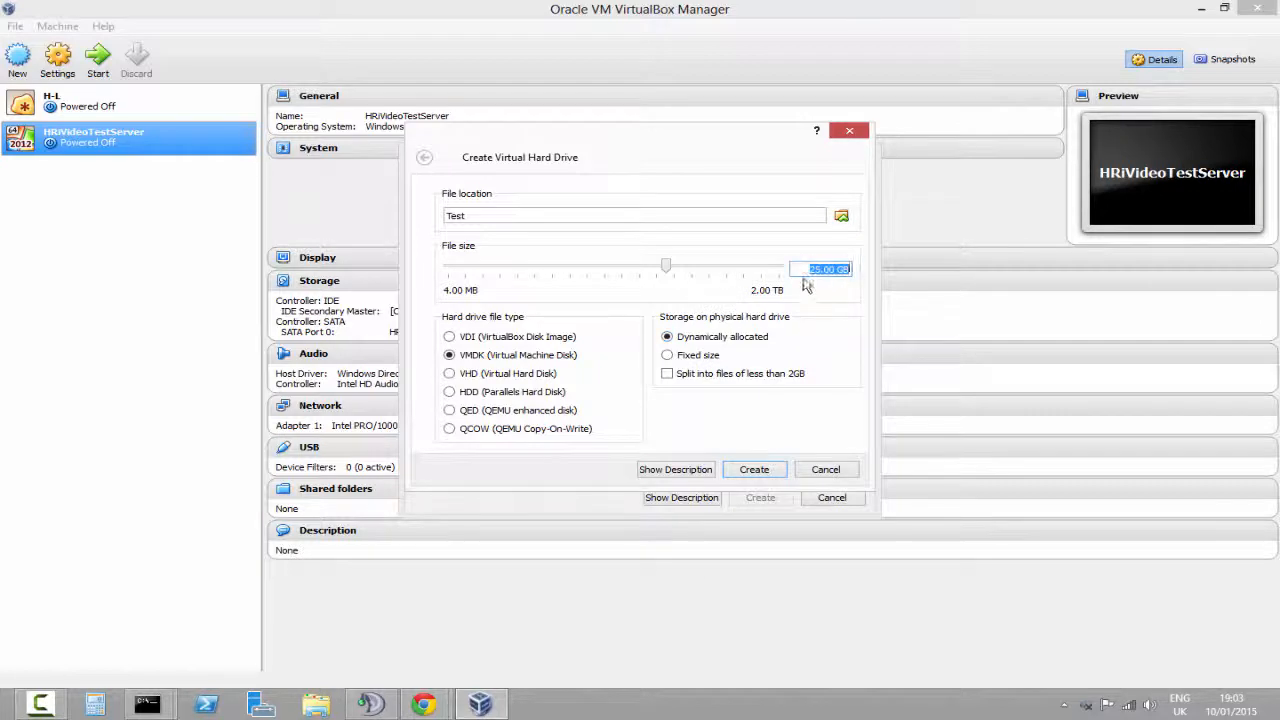
left_click(808, 340)
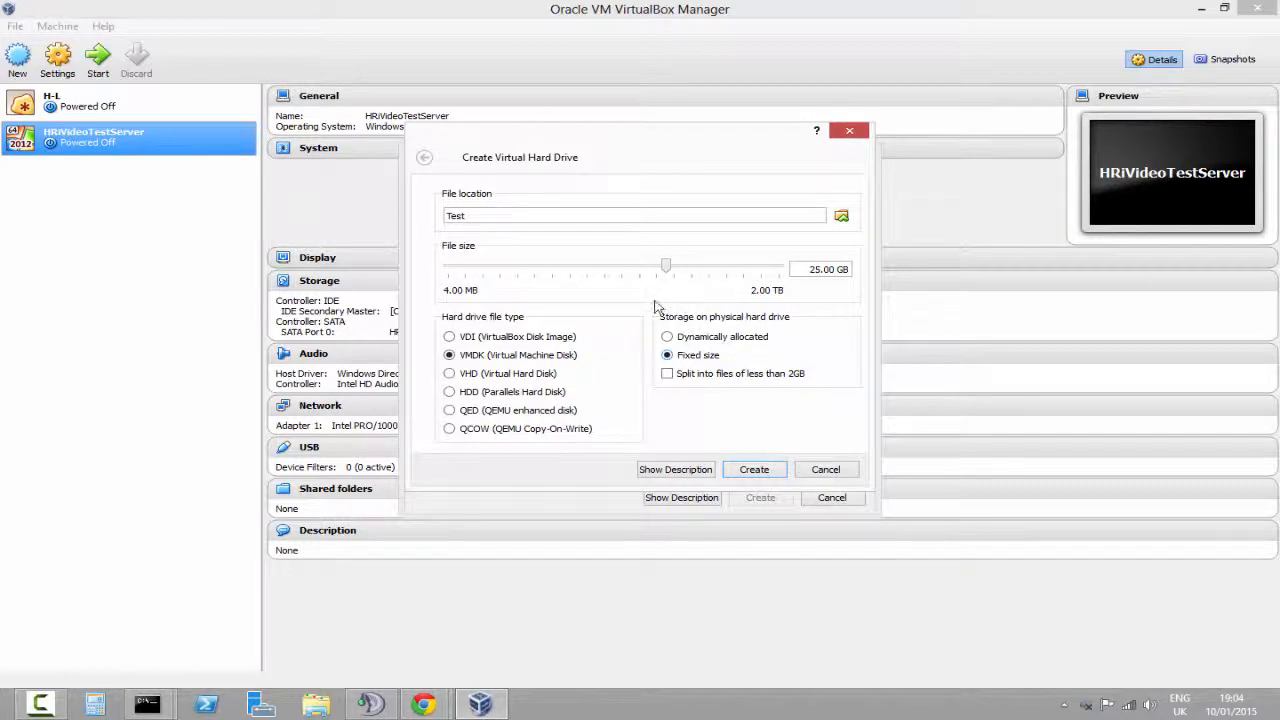
Drag the hard drive file size slider, then cancel the virtual machine creation
left_click_drag(666, 265, 1160, 286)
key("Escape")
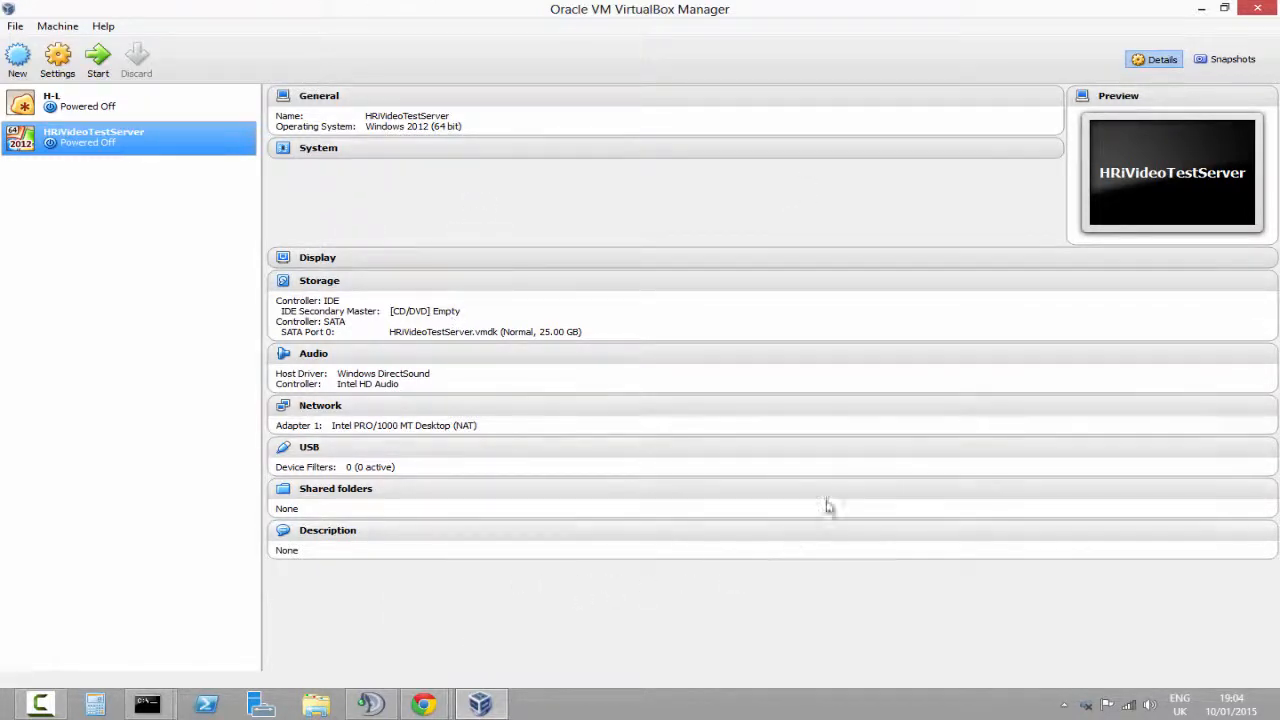
Start the HRiVideoTestServer virtual machine, then close its window choosing to power off the machine
left_click(98, 60)
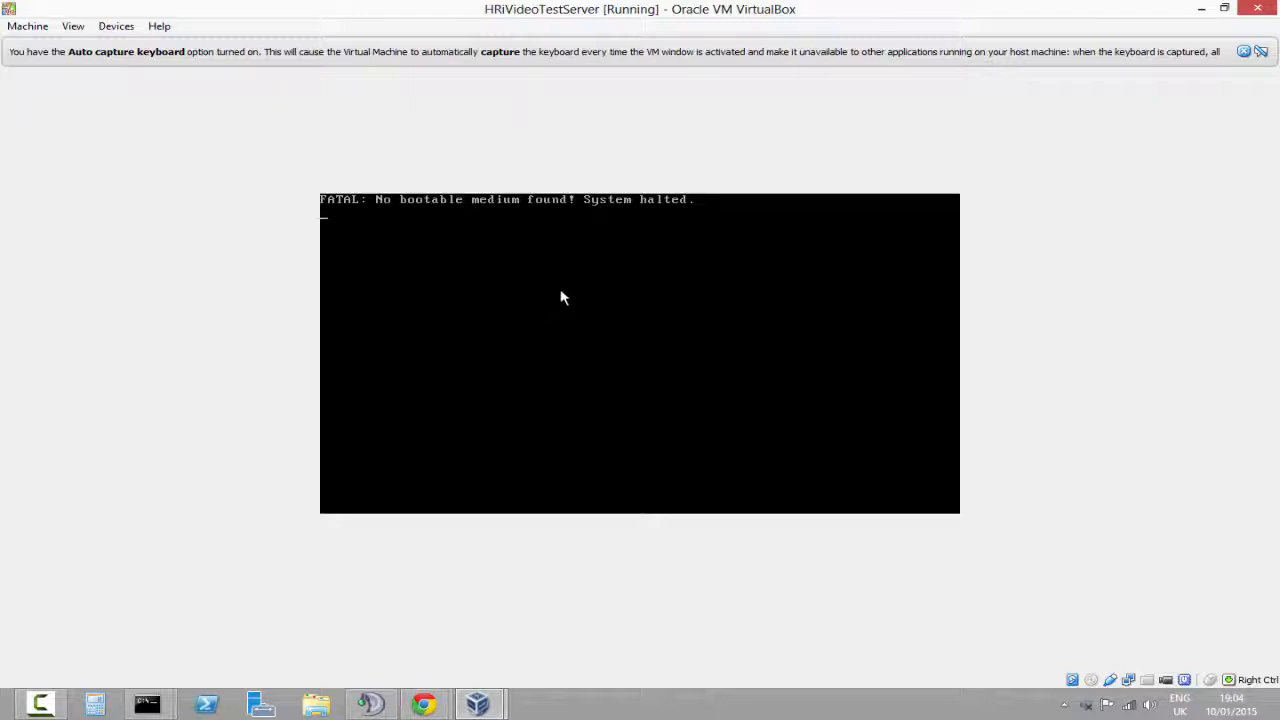
left_click(1257, 8)
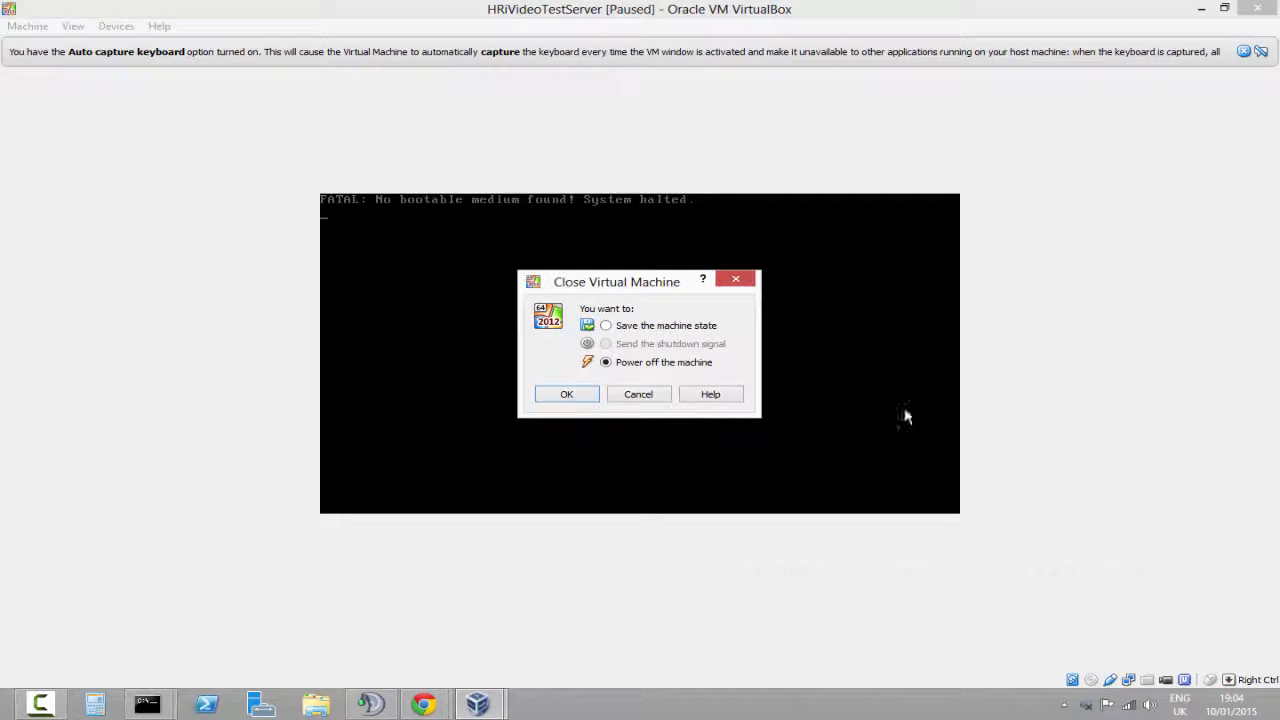
left_click(612, 327)
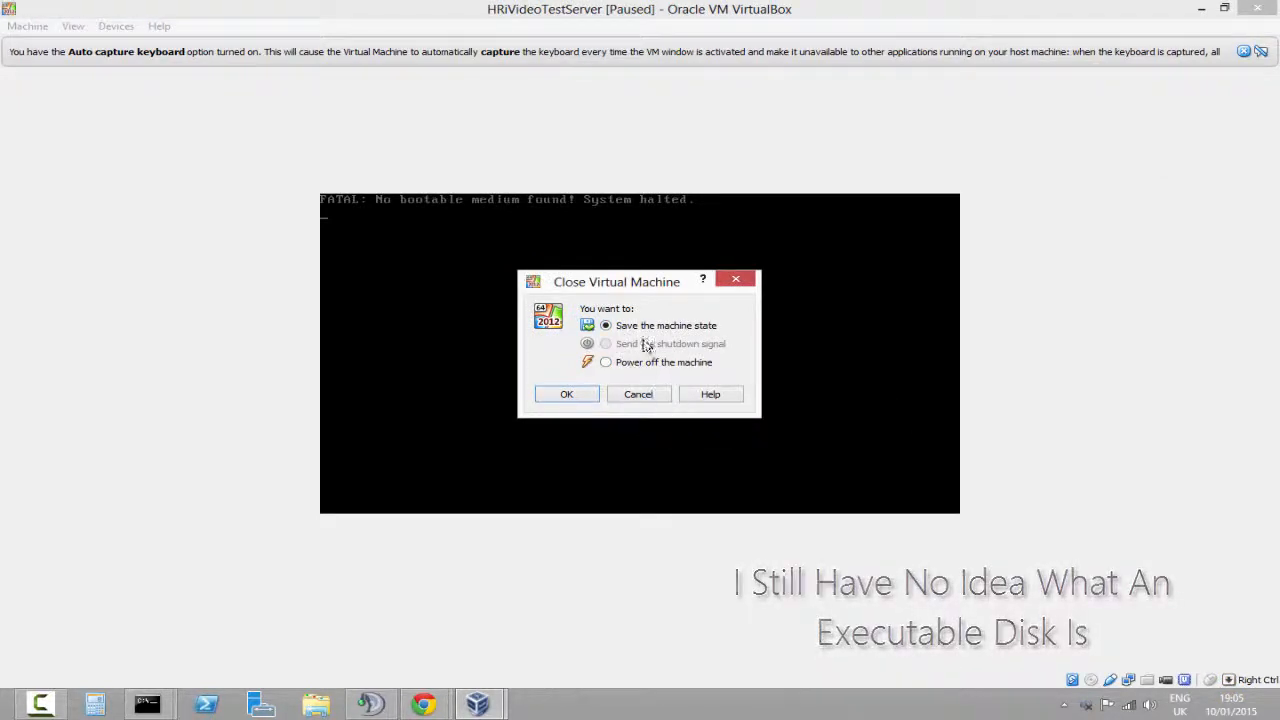
left_click(605, 362)
left_click(567, 395)
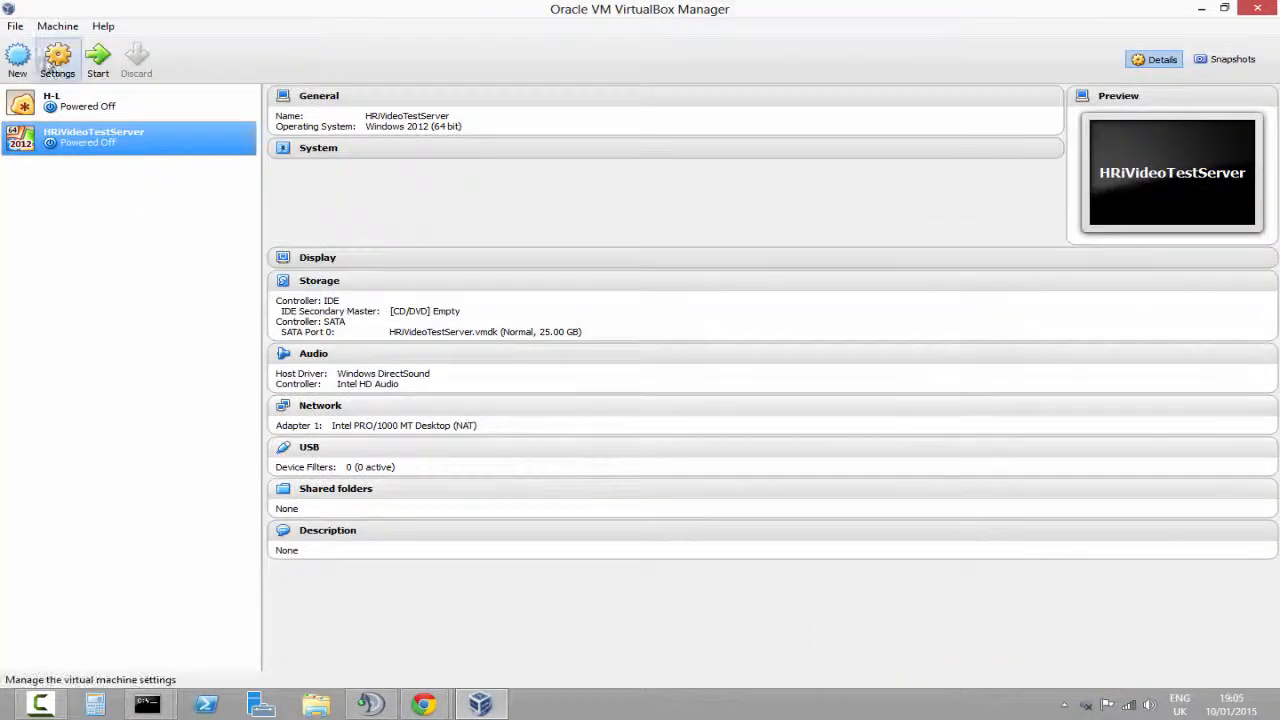
Open the virtual machine's settings and browse the General tabs, Display and System pages
left_click(57, 60)
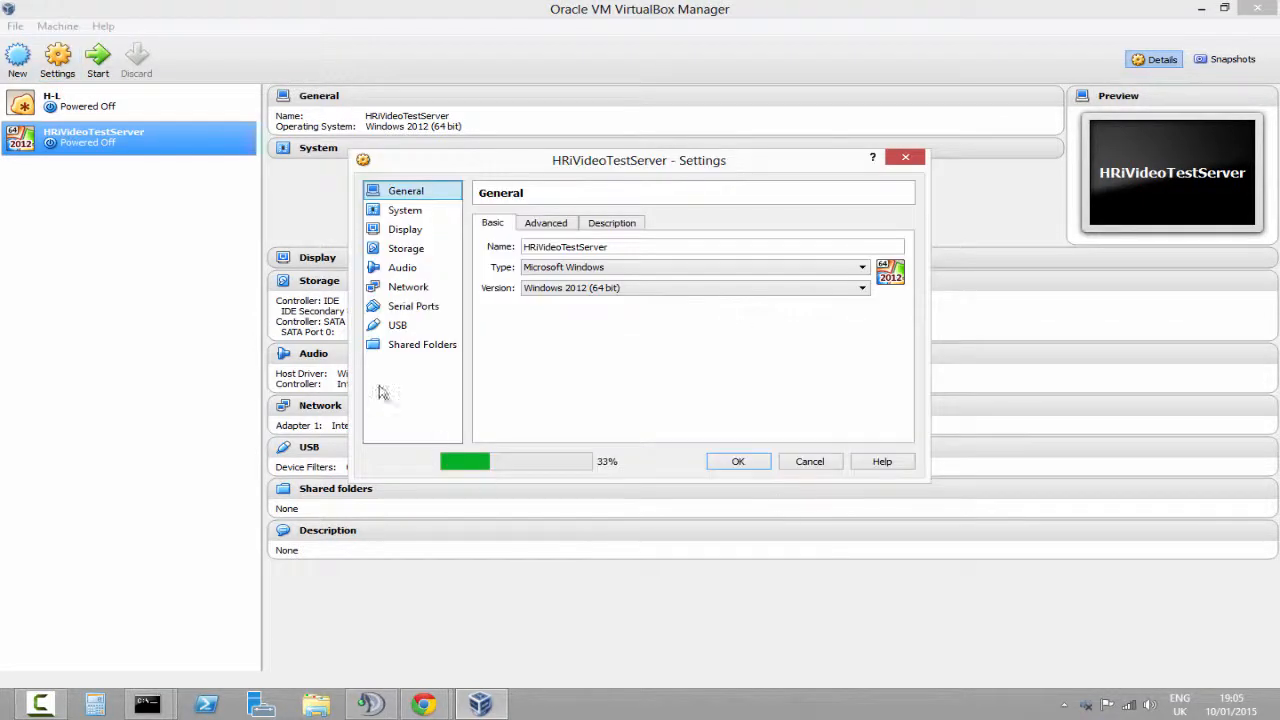
left_click(560, 222)
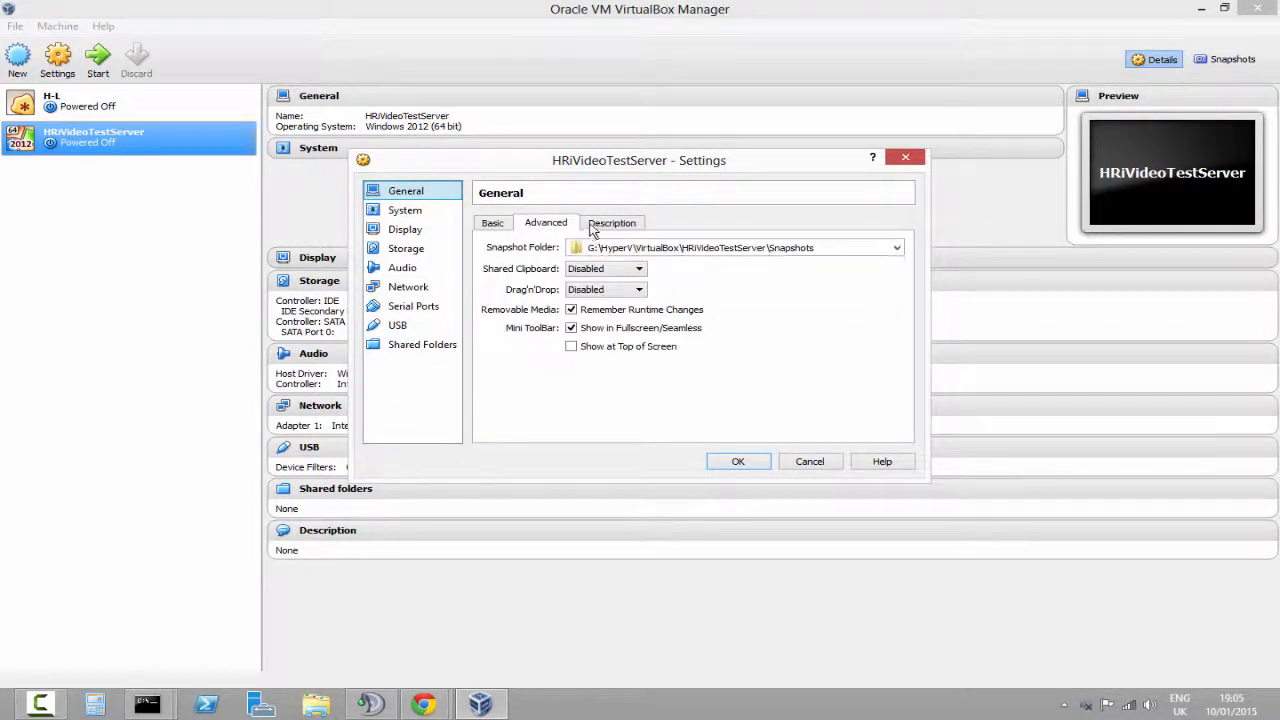
left_click(605, 223)
left_click(510, 224)
left_click(428, 216)
left_click(427, 229)
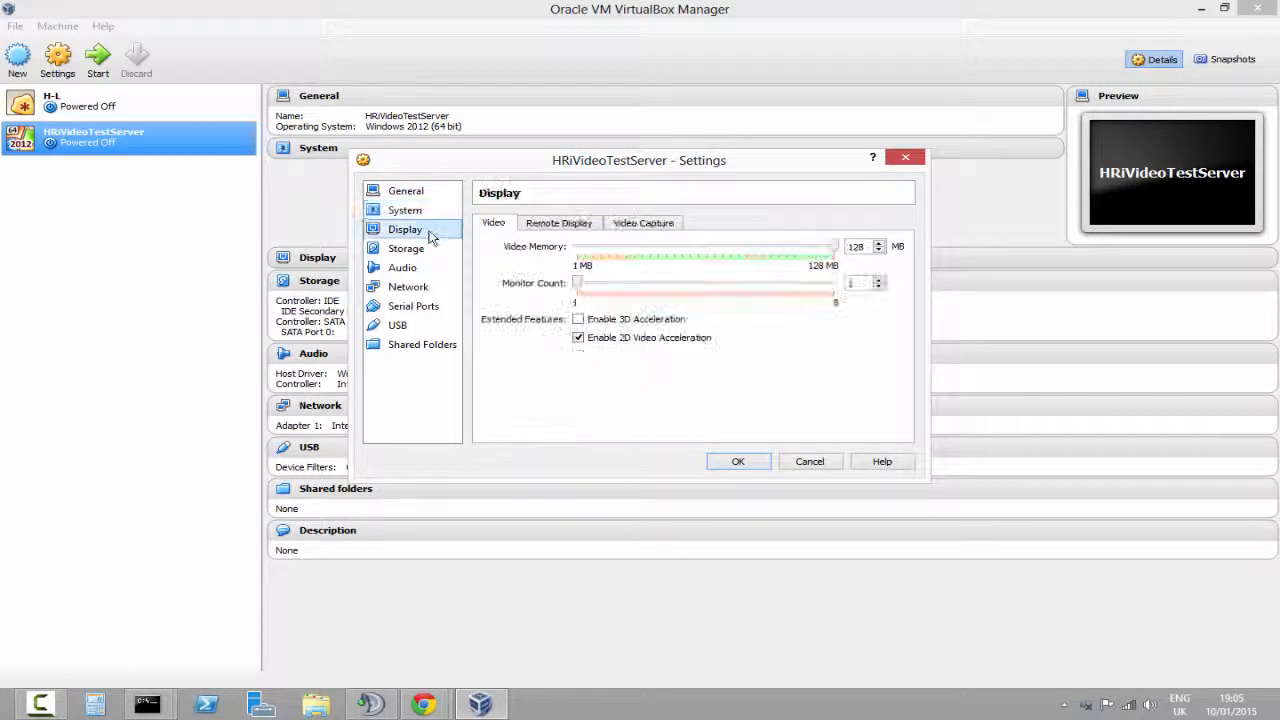
left_click(422, 246)
left_click(422, 212)
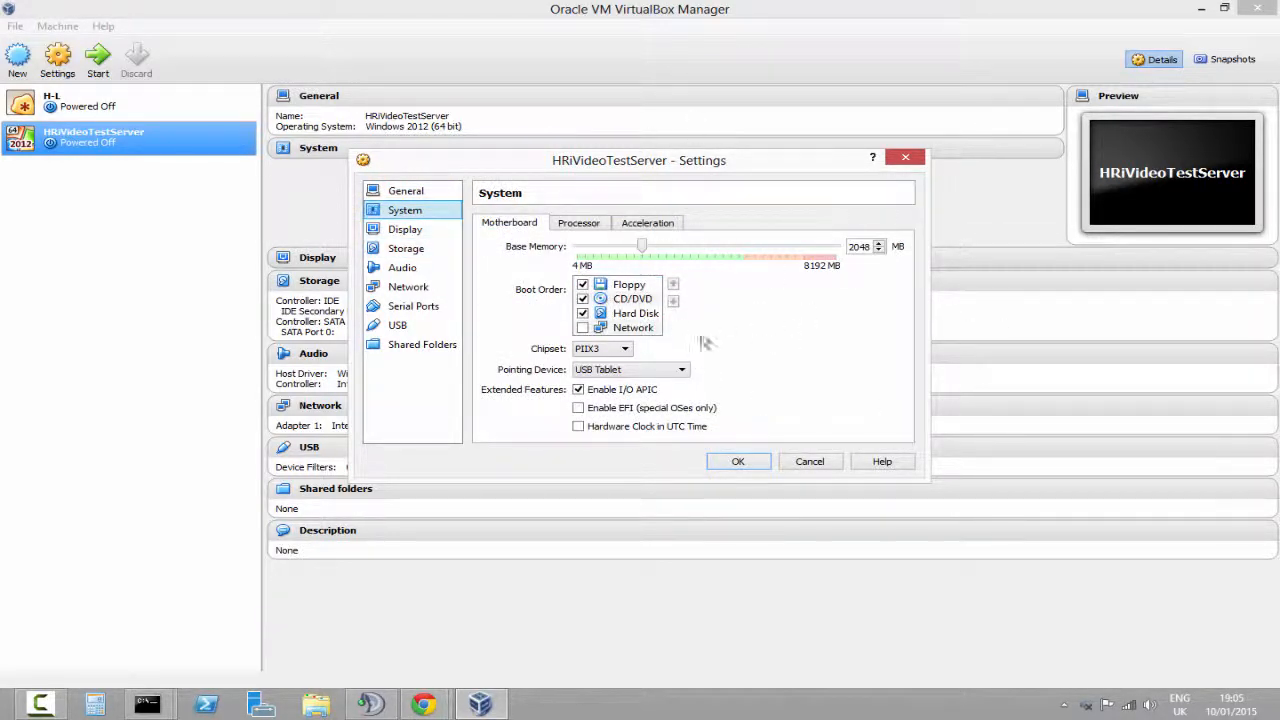
Reorder the boot order to Hard Disk, CD/DVD, then Floppy
left_click(632, 313)
double_click(676, 286)
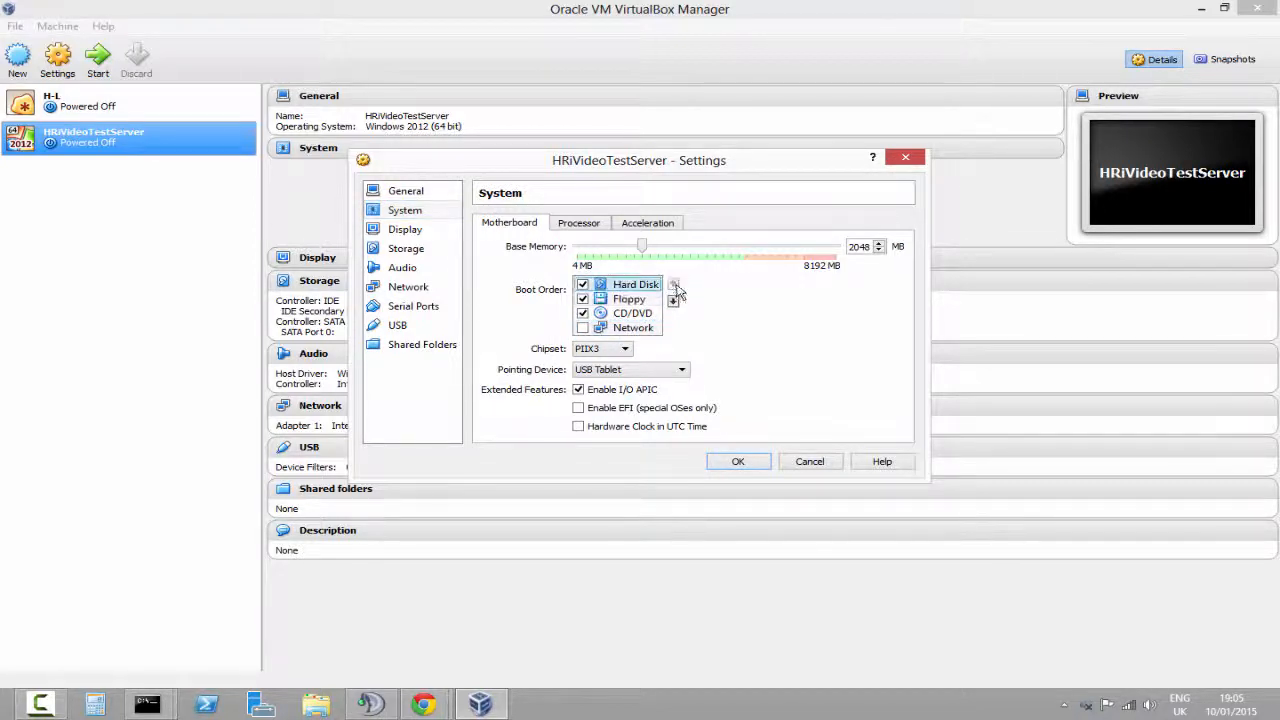
left_click(651, 311)
left_click(674, 285)
left_click(630, 313)
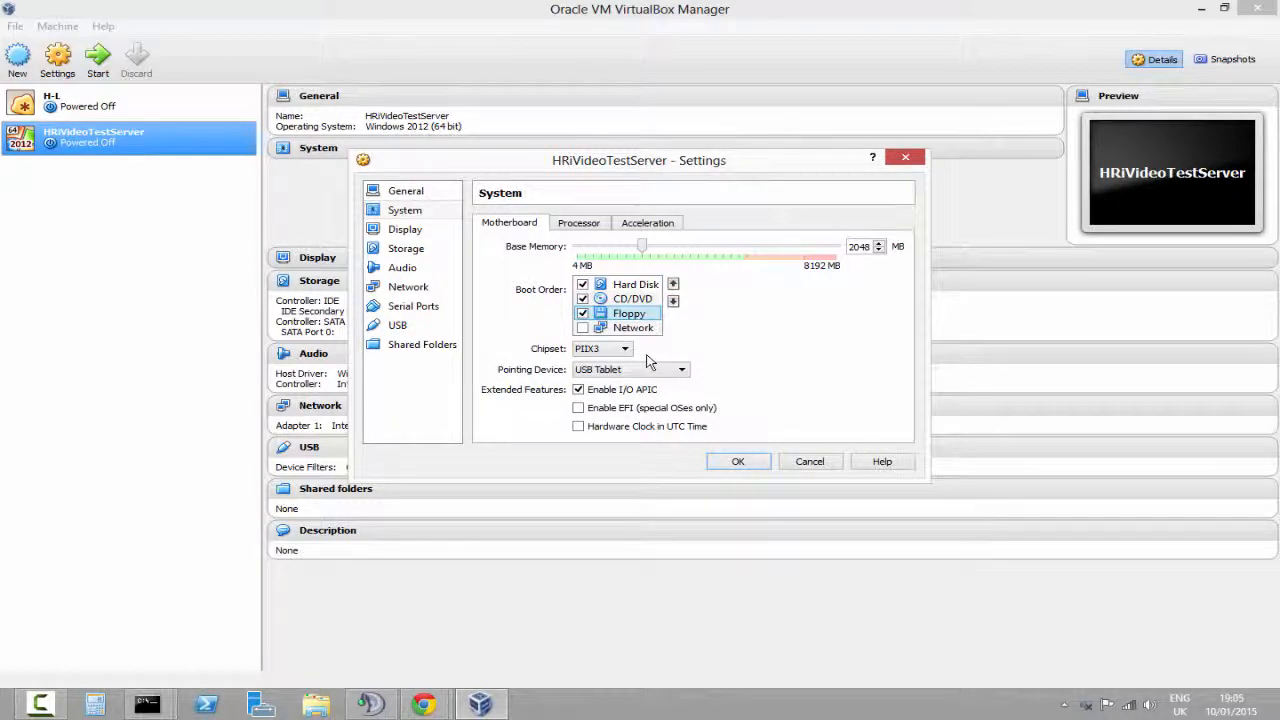
Look through the chipset and pointing device options, keeping USB Tablet, and tick Enable EFI (special OSes only)
left_click(626, 349)
left_click(626, 349)
left_click(632, 371)
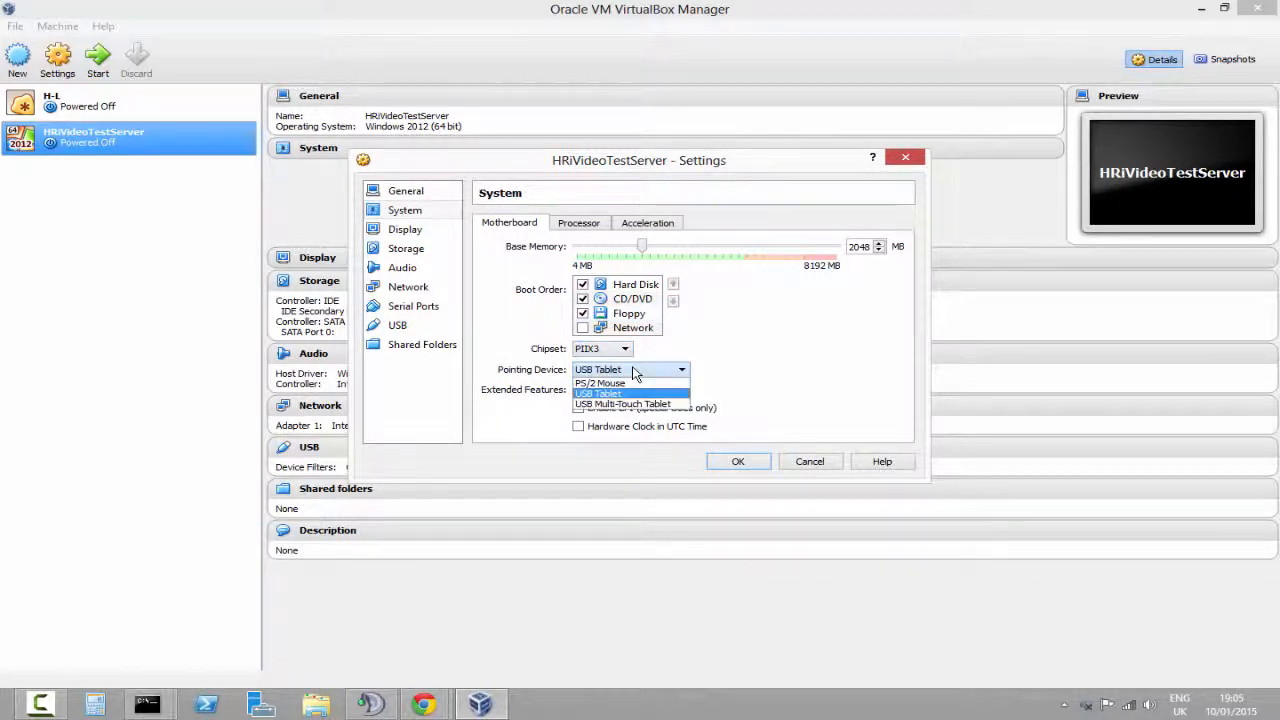
left_click(635, 372)
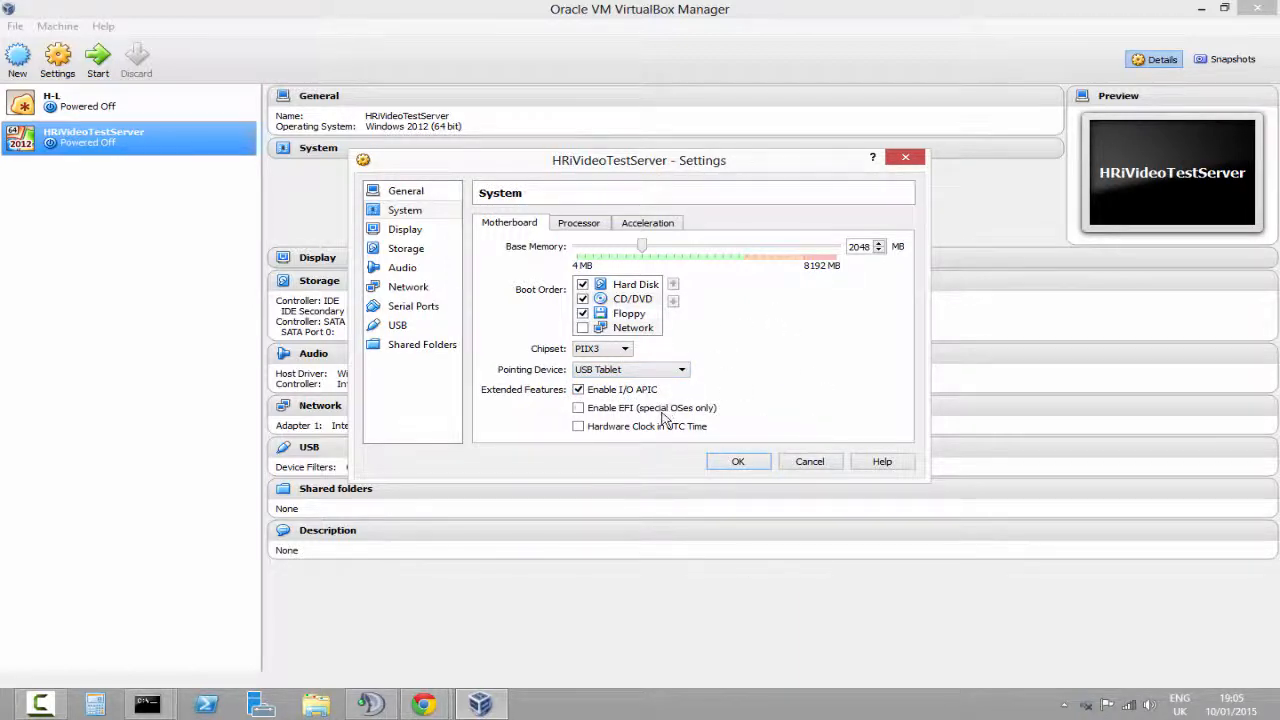
left_click(578, 408)
Set the processor execution cap to 75 percent, then view the acceleration settings
left_click(590, 222)
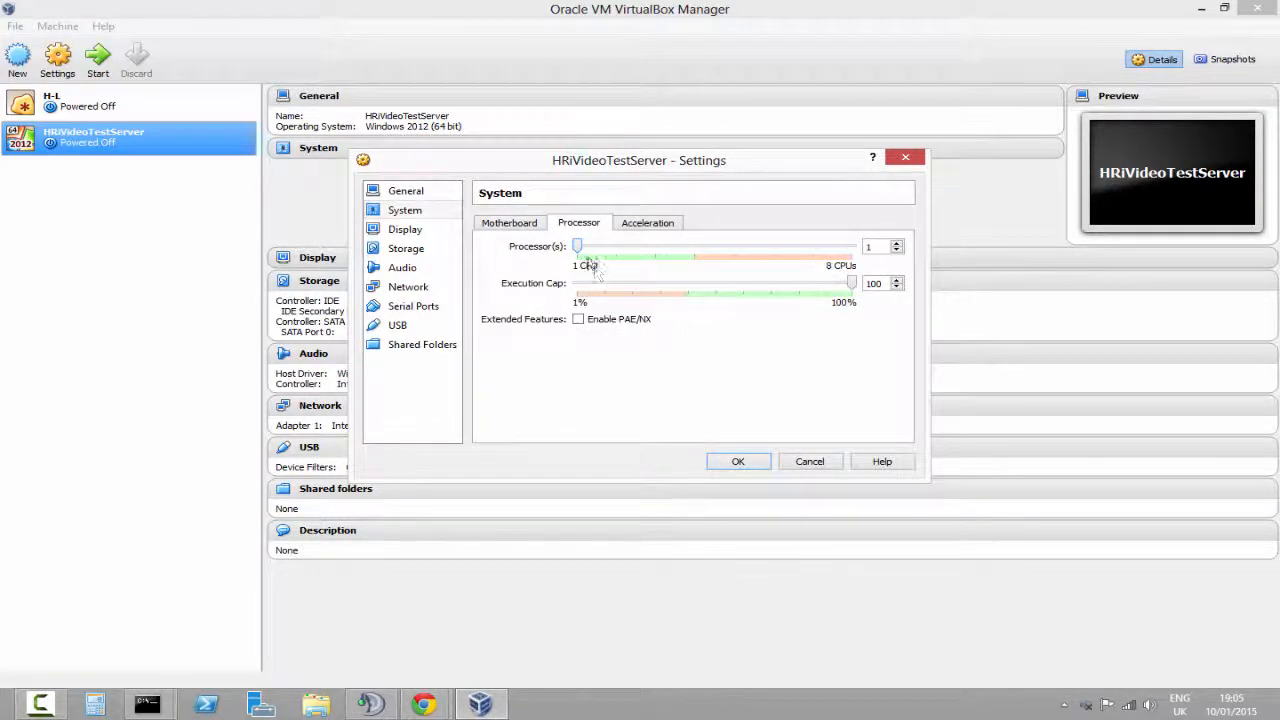
left_click_drag(640, 242, 690, 257)
left_click_drag(852, 283, 660, 283)
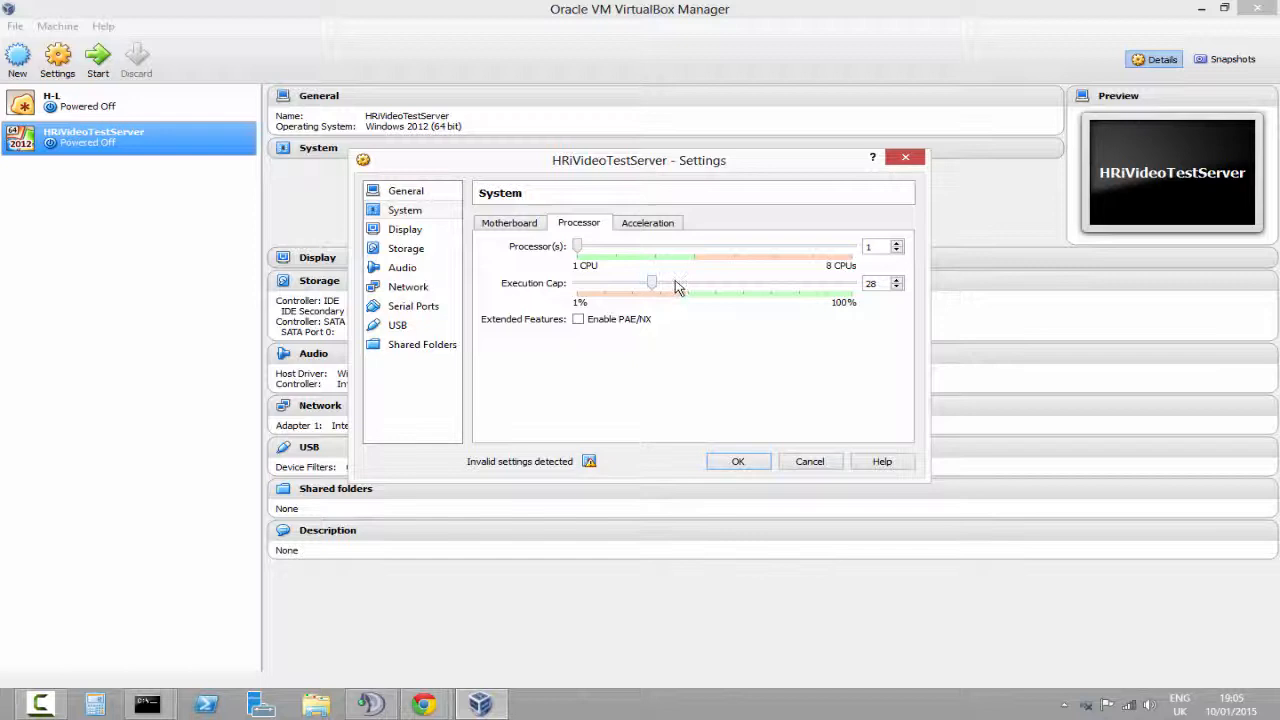
left_click_drag(676, 287, 1016, 295)
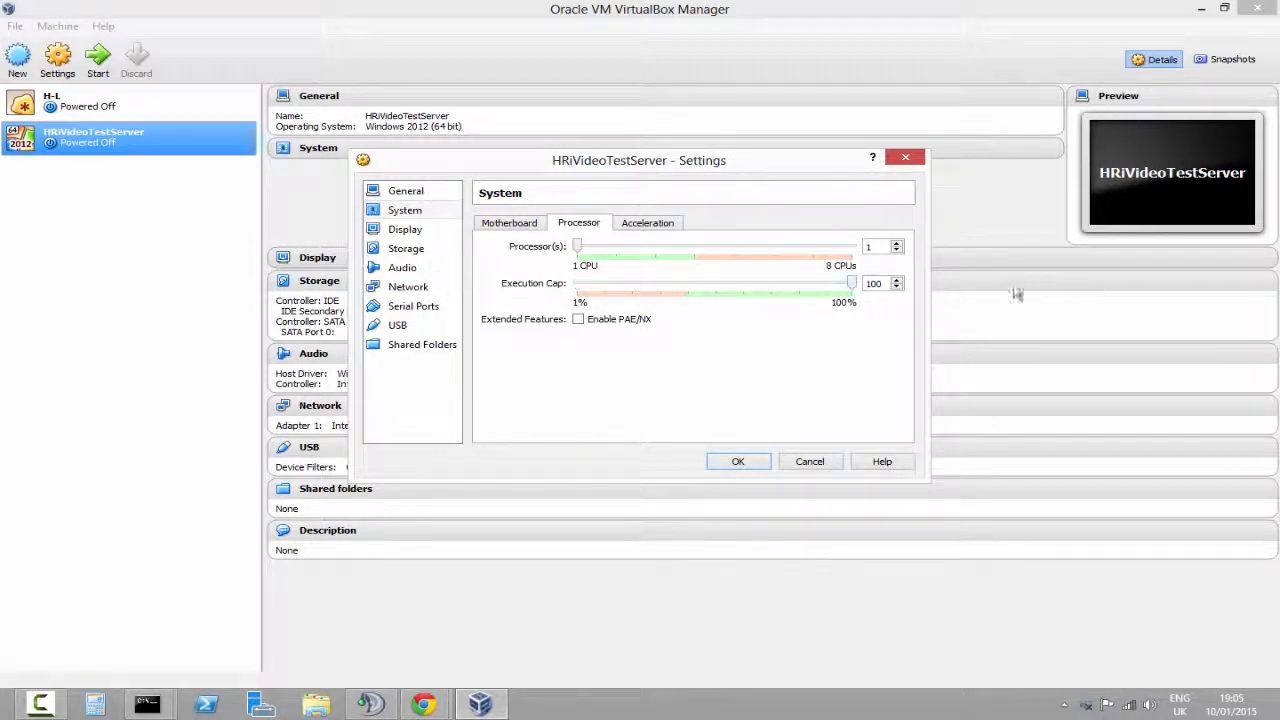
double_click(887, 283)
type("75")
left_click_drag(582, 257, 616, 251)
left_click(647, 222)
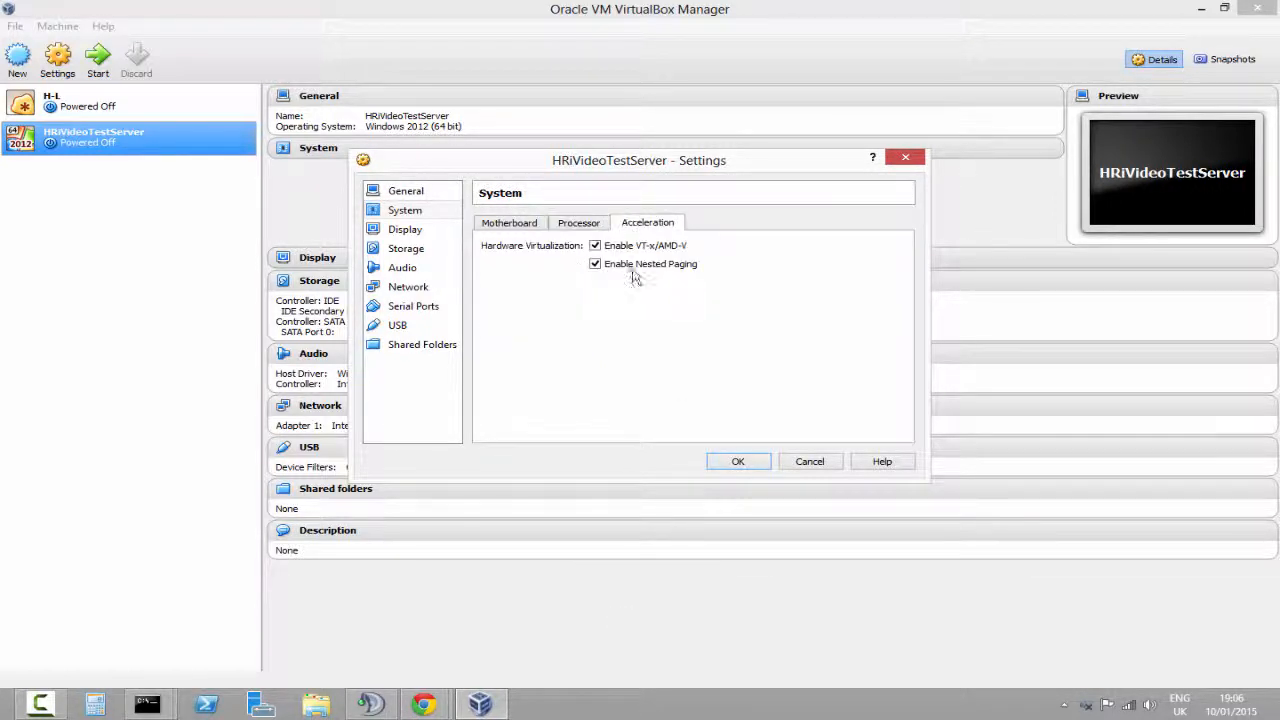
Review the Display video, remote display and video capture settings, switching the remote display server on and back off
left_click(415, 229)
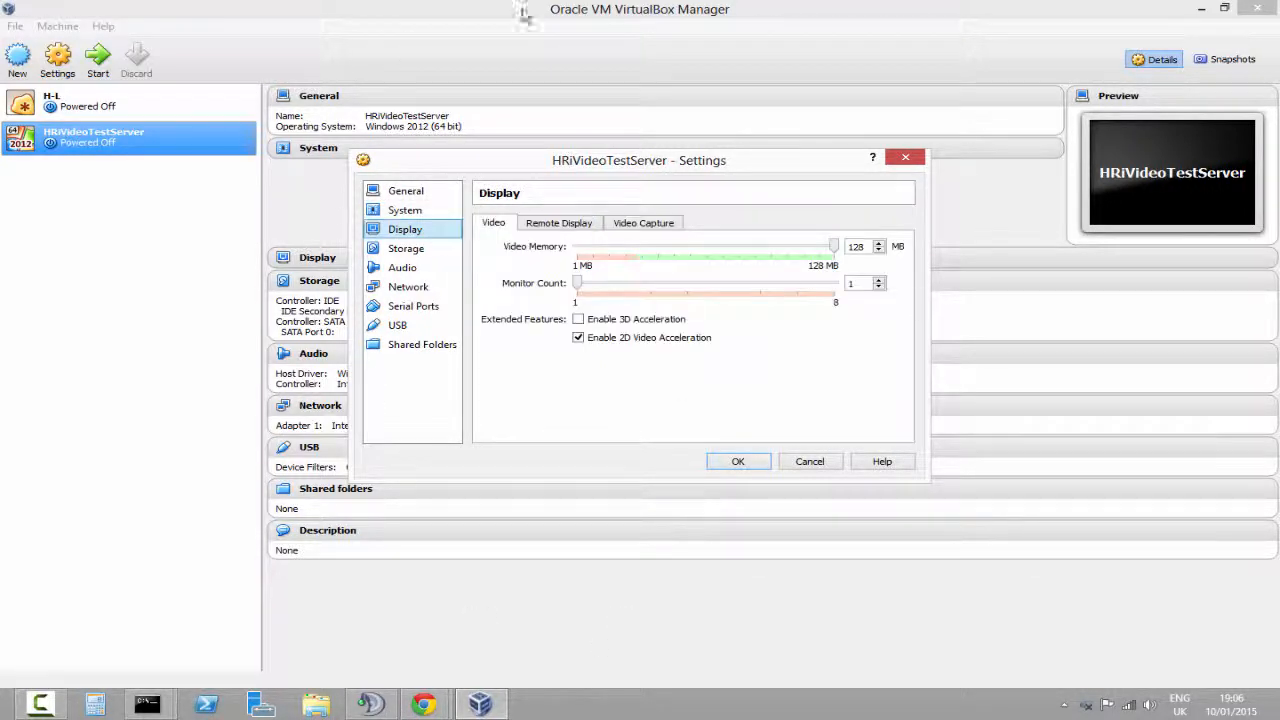
mouse_move(833, 246)
left_mouse_down()
mouse_move(703, 246)
mouse_move(836, 250)
left_mouse_up()
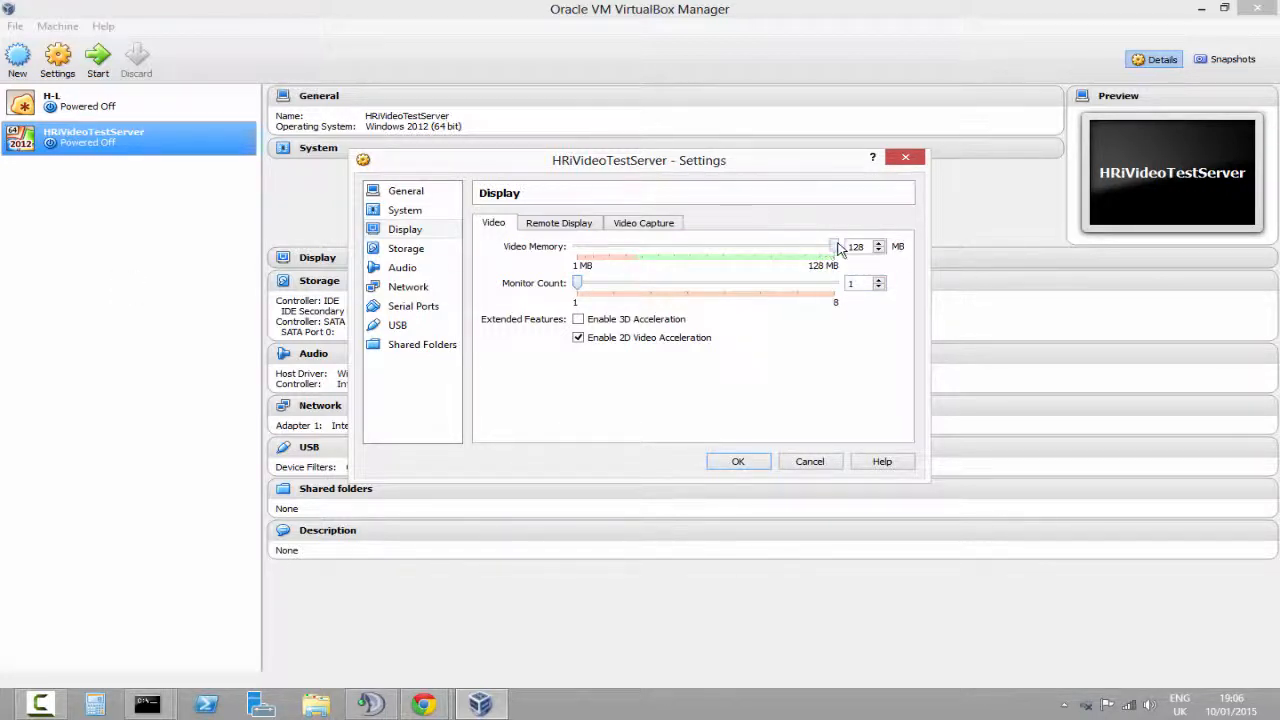
left_click(574, 228)
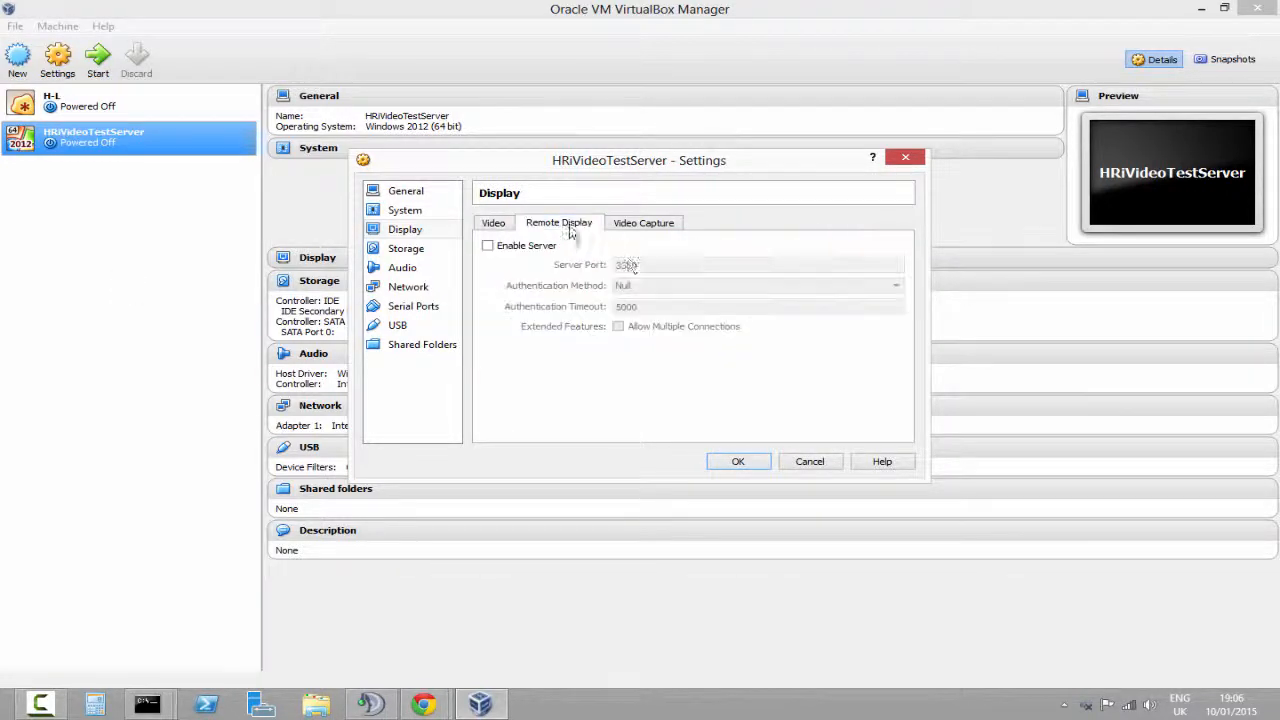
left_click(530, 250)
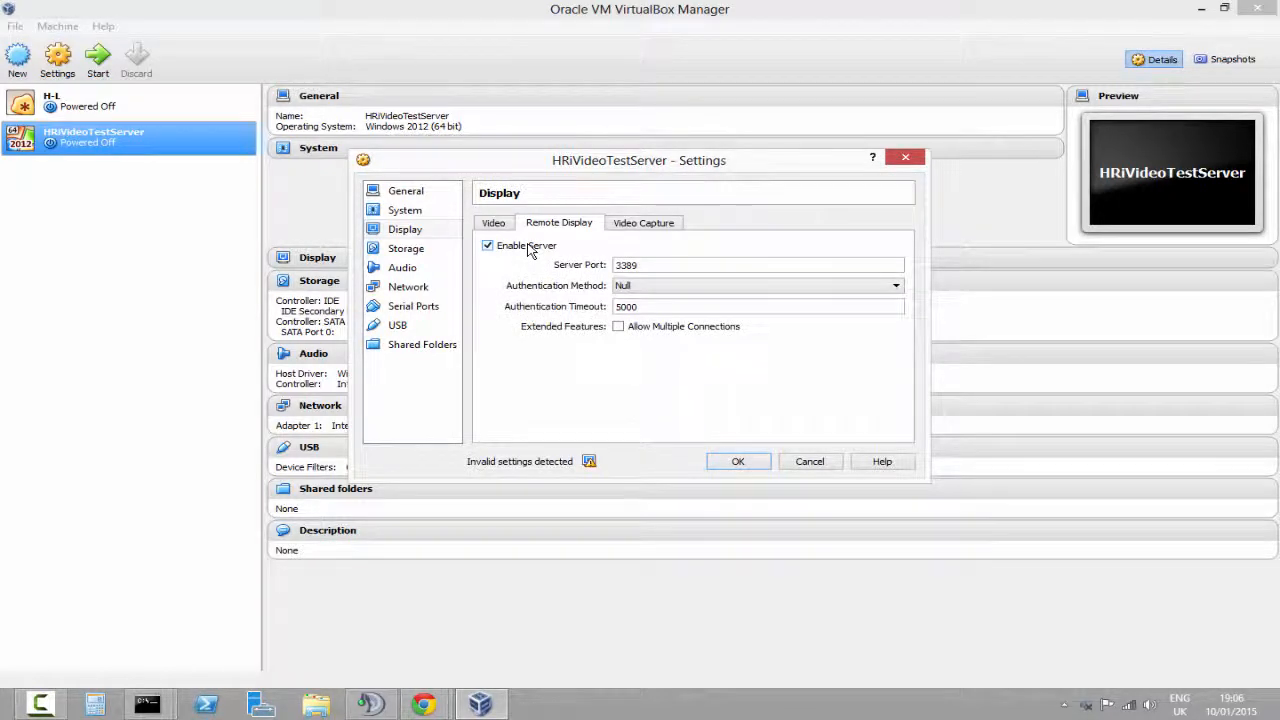
left_click(529, 249)
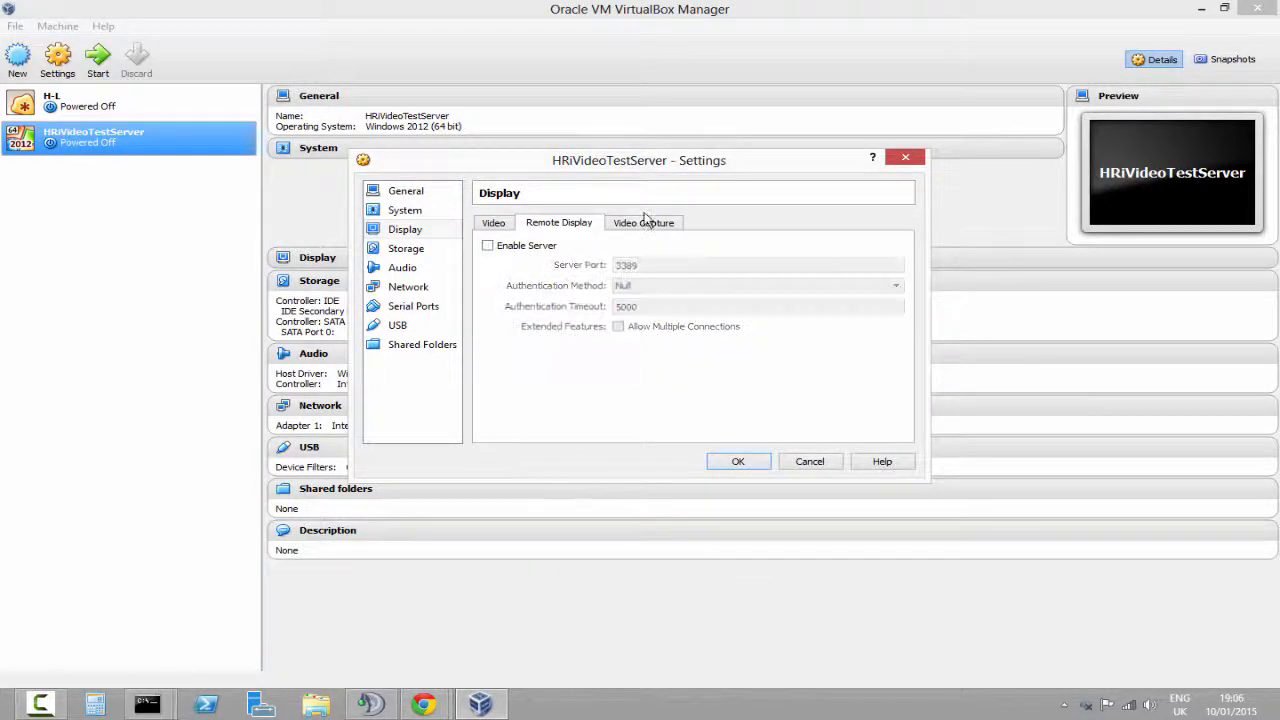
left_click(646, 226)
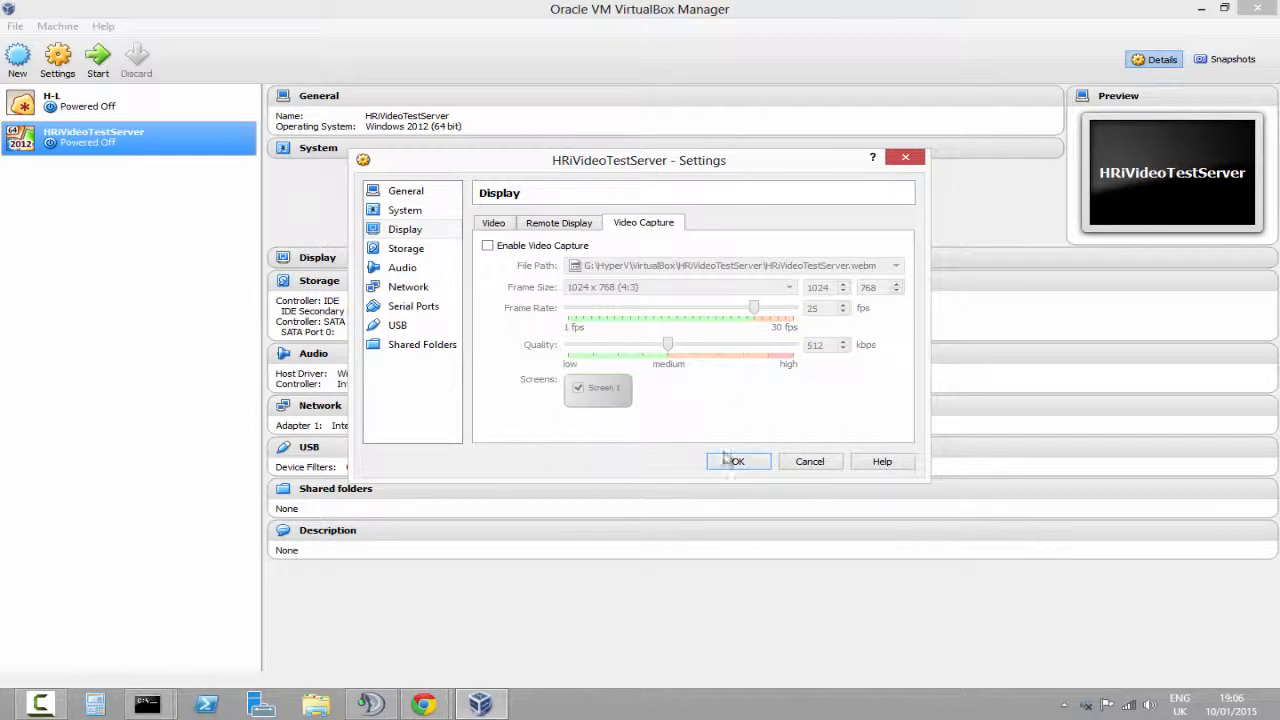
Review the storage tree and the audio driver and controller options
left_click(405, 248)
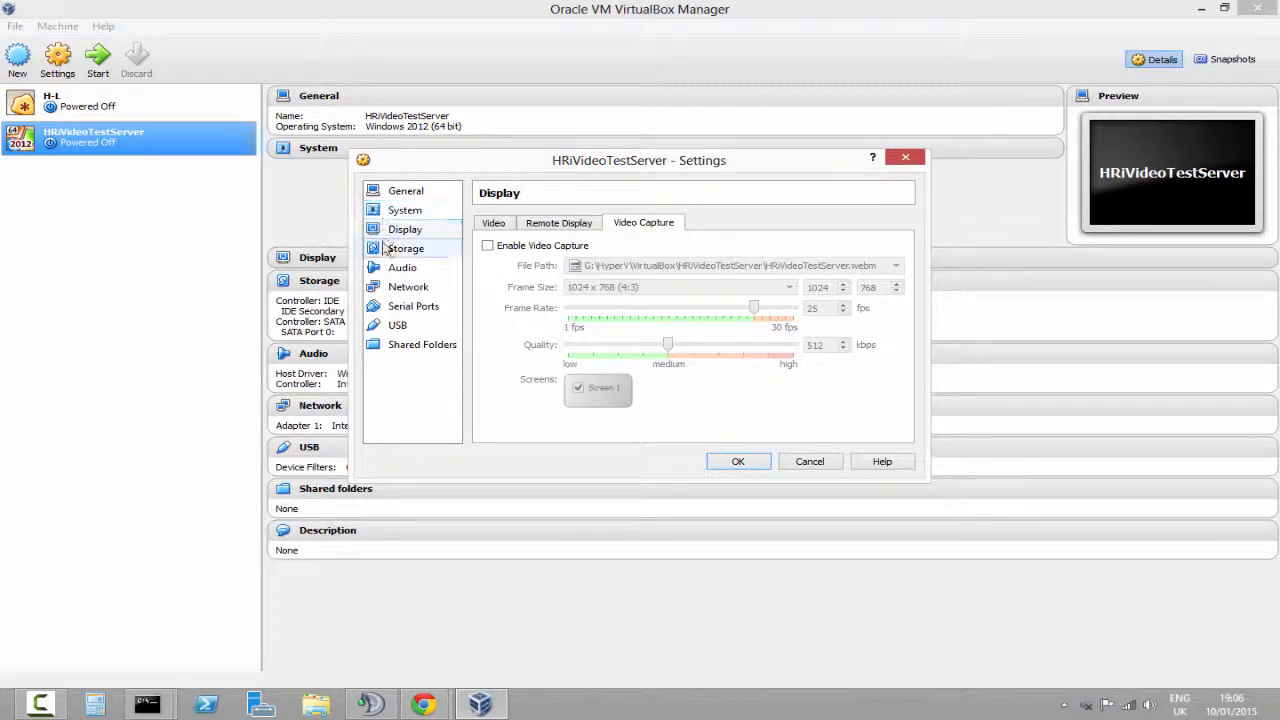
left_click(426, 270)
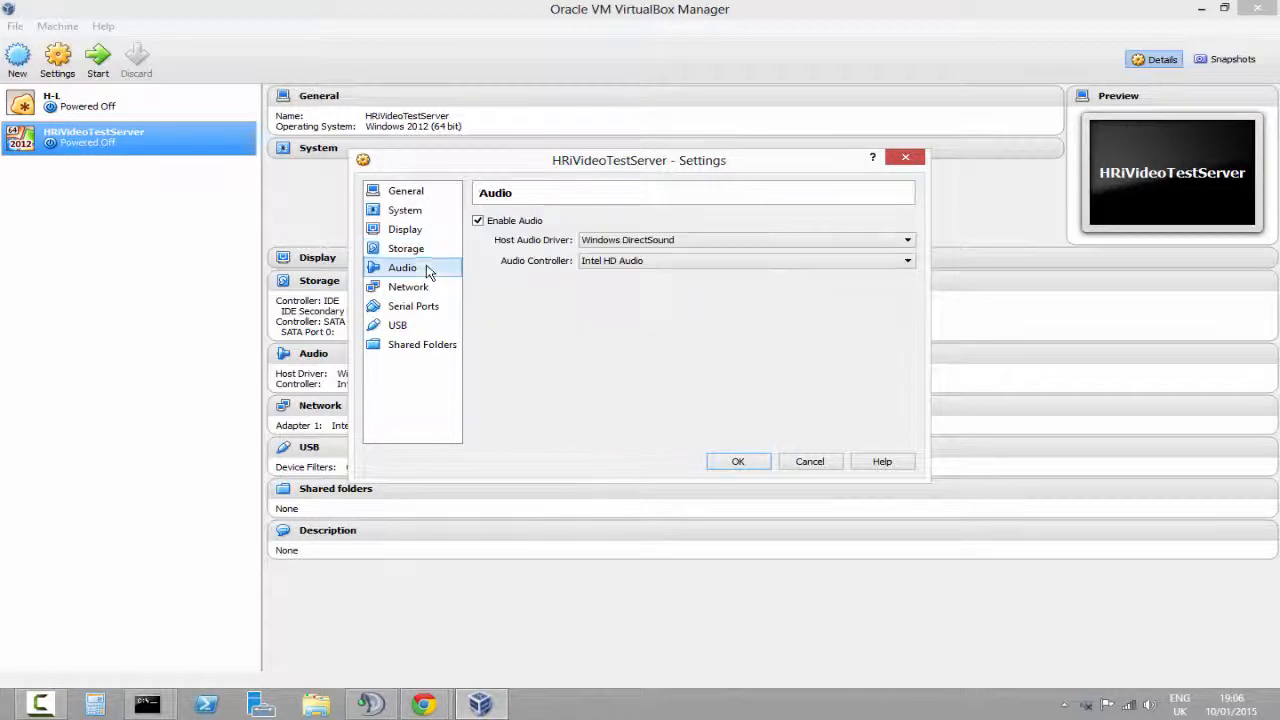
left_click(405, 248)
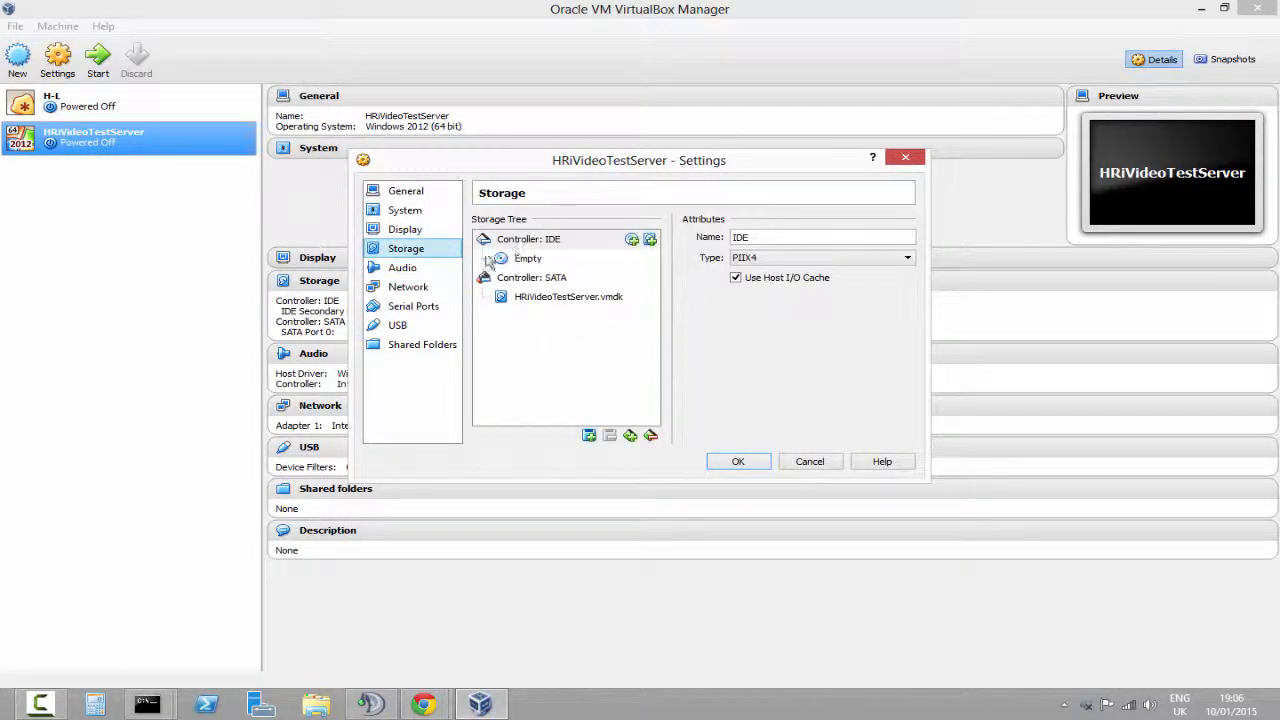
left_click(548, 259)
left_click(405, 268)
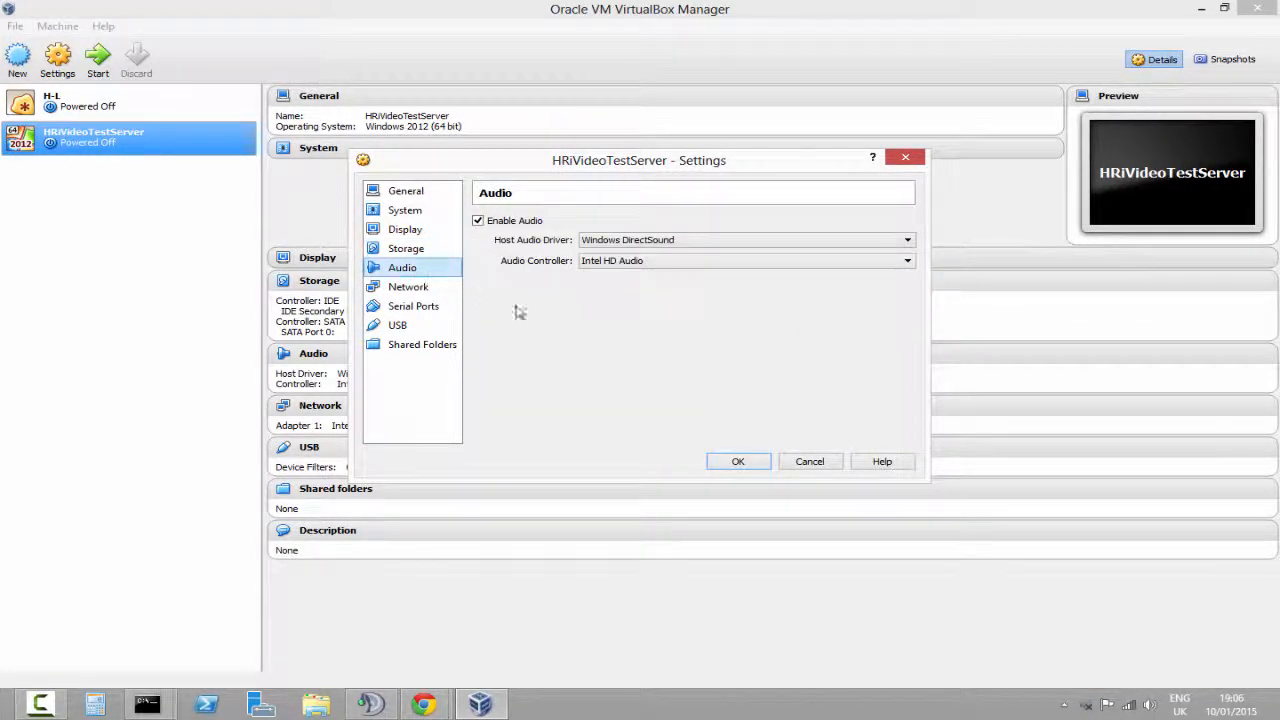
left_click(678, 263)
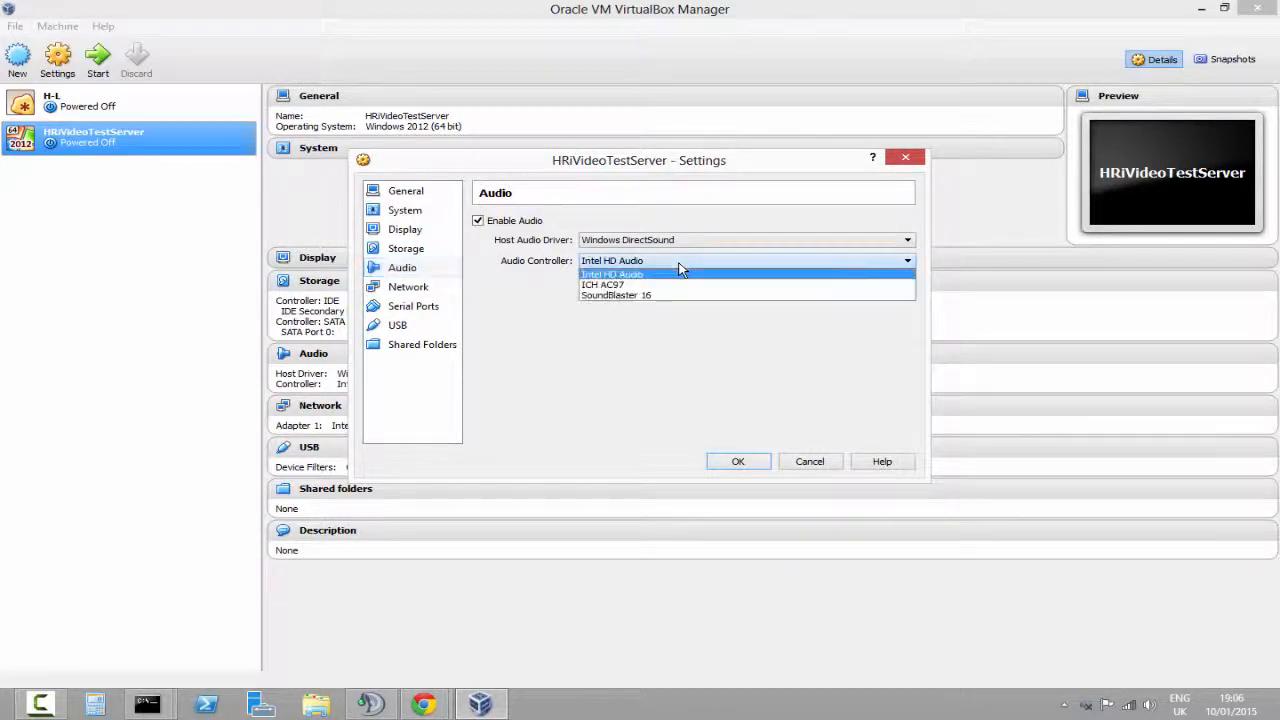
left_click(645, 274)
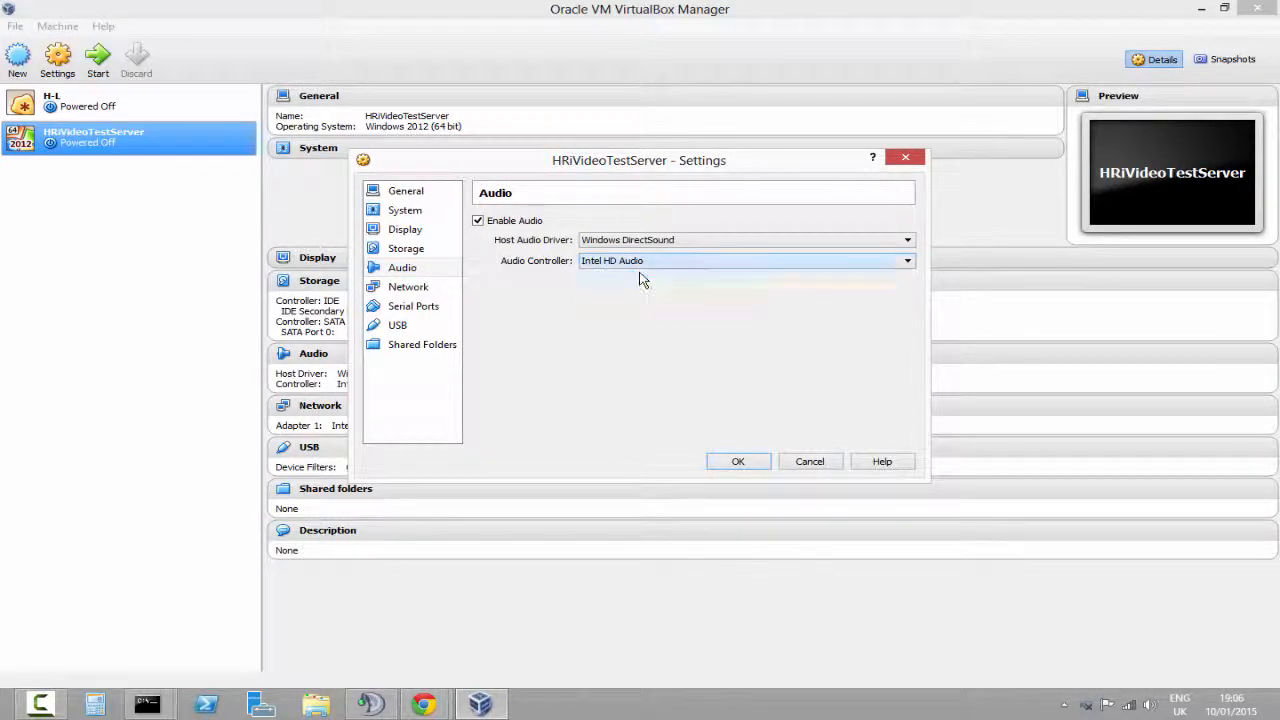
left_click(668, 241)
left_click(652, 262)
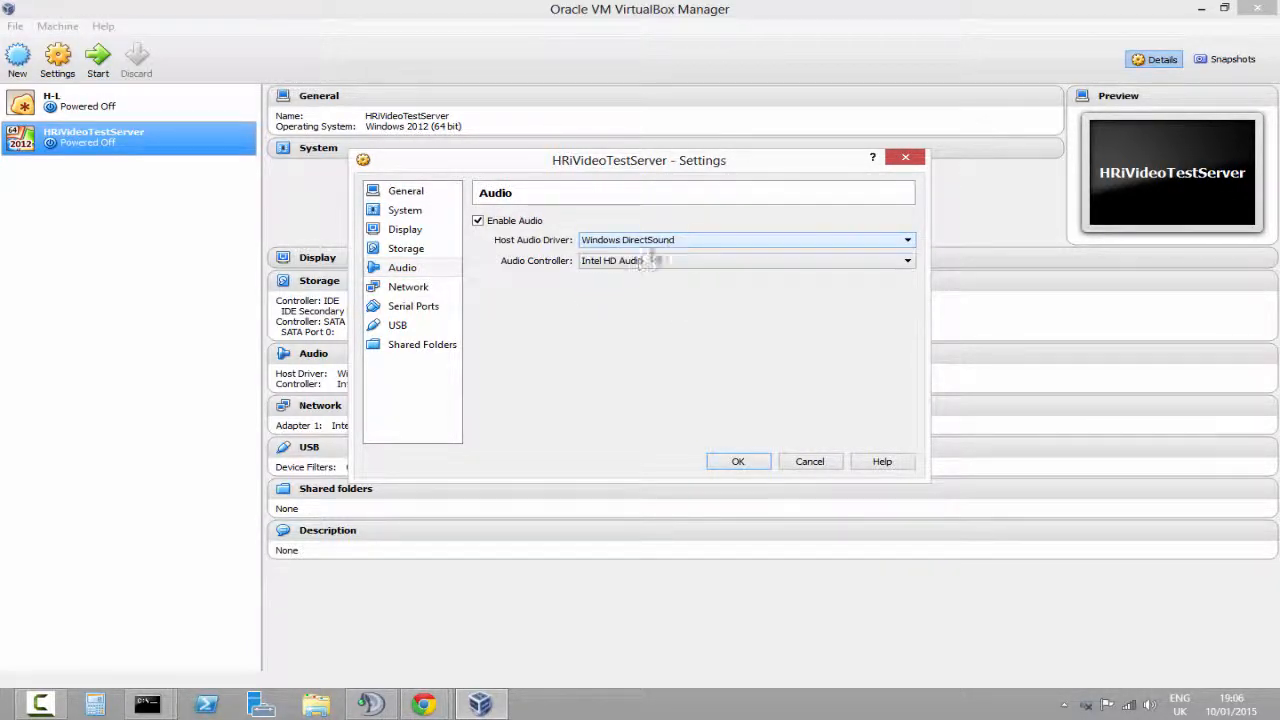
Examine the network adapter settings, including the attachment types, the four adapter tabs and advanced options
left_click(435, 290)
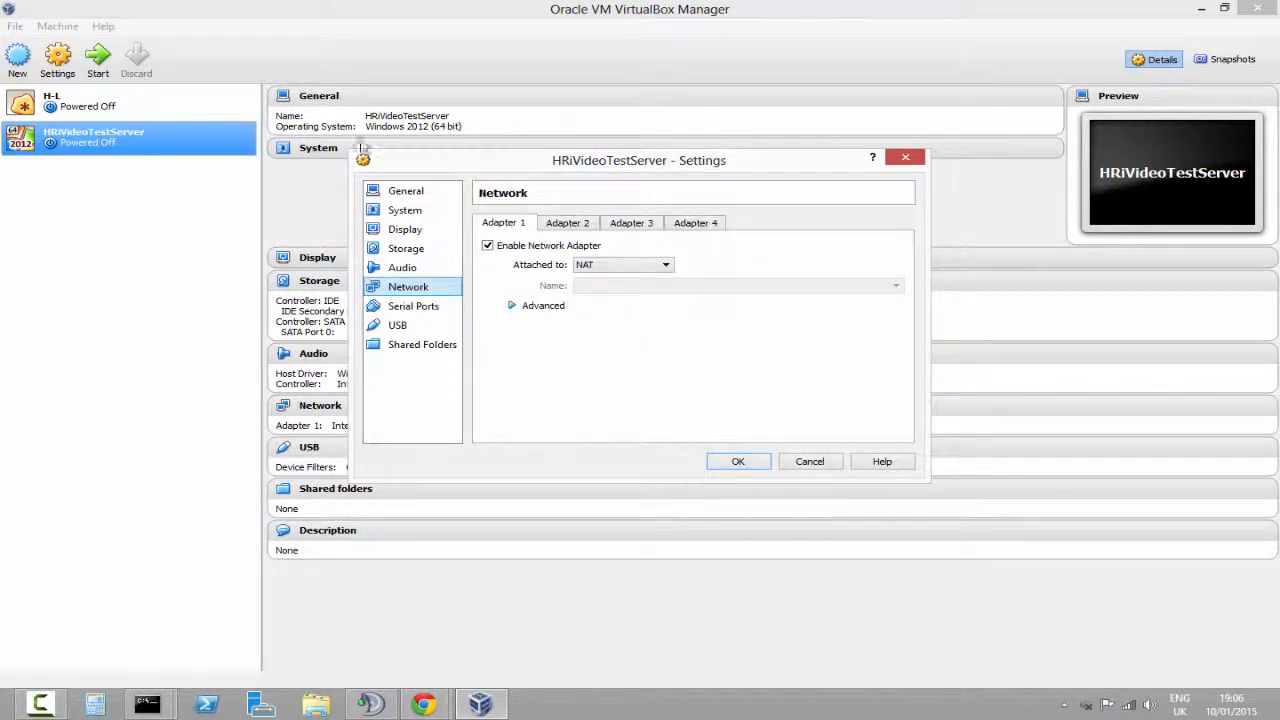
left_click(634, 264)
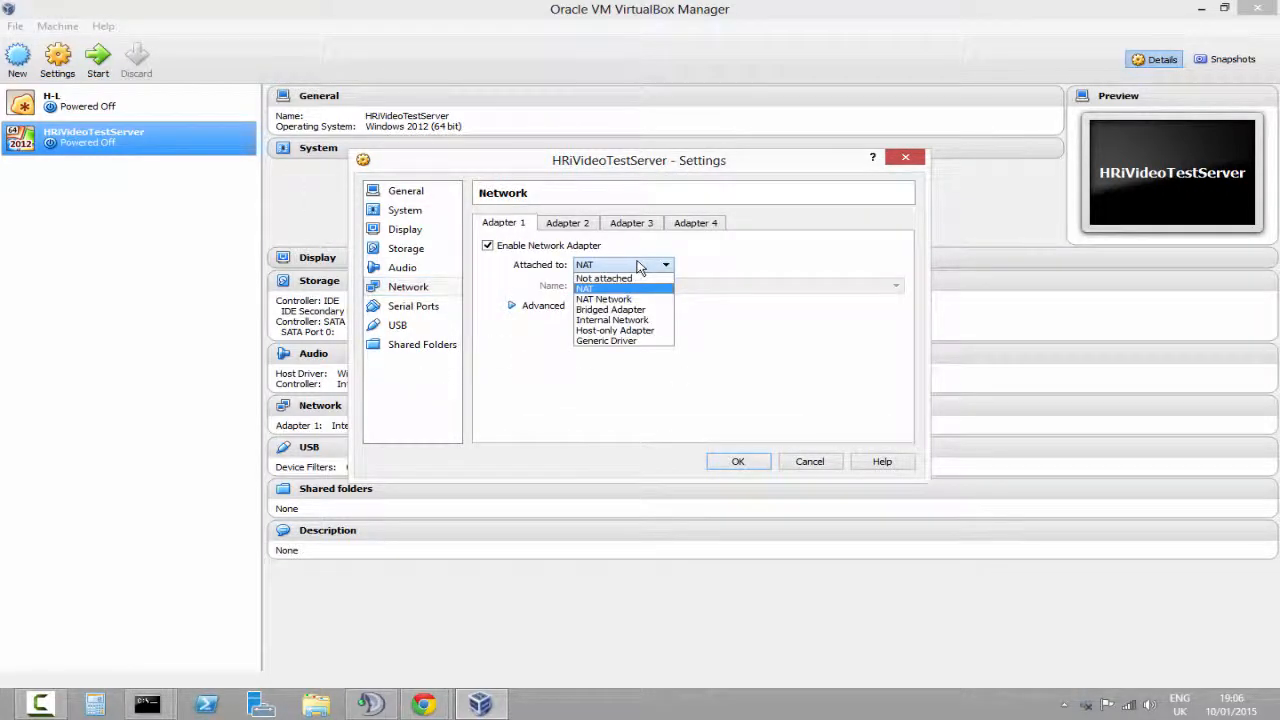
left_click(594, 289)
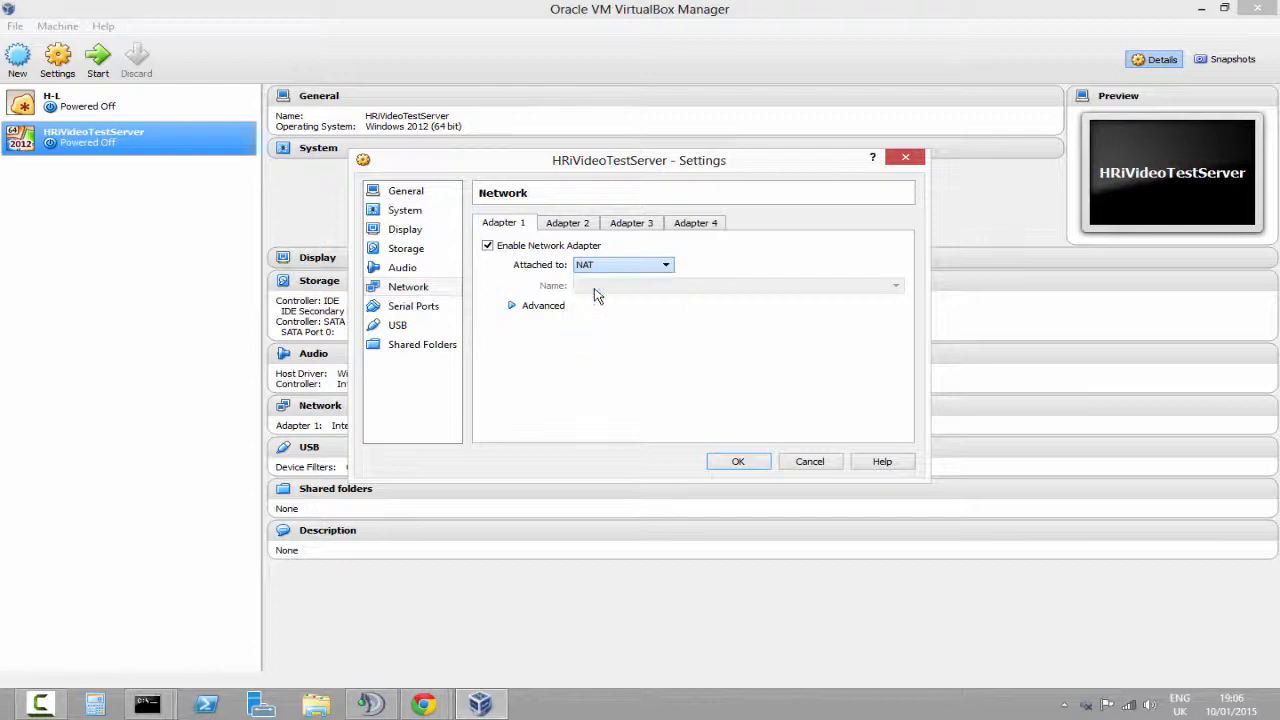
left_click(570, 224)
left_click(632, 224)
left_click(683, 224)
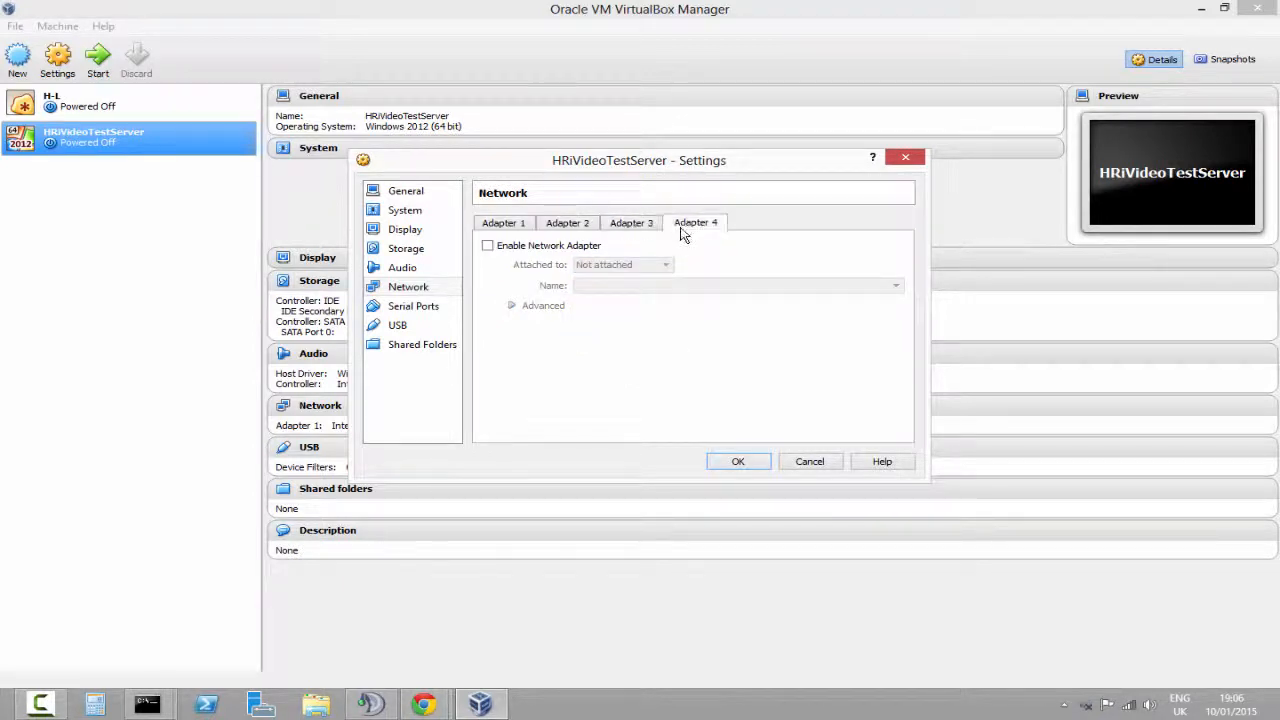
left_click(508, 226)
left_click(529, 306)
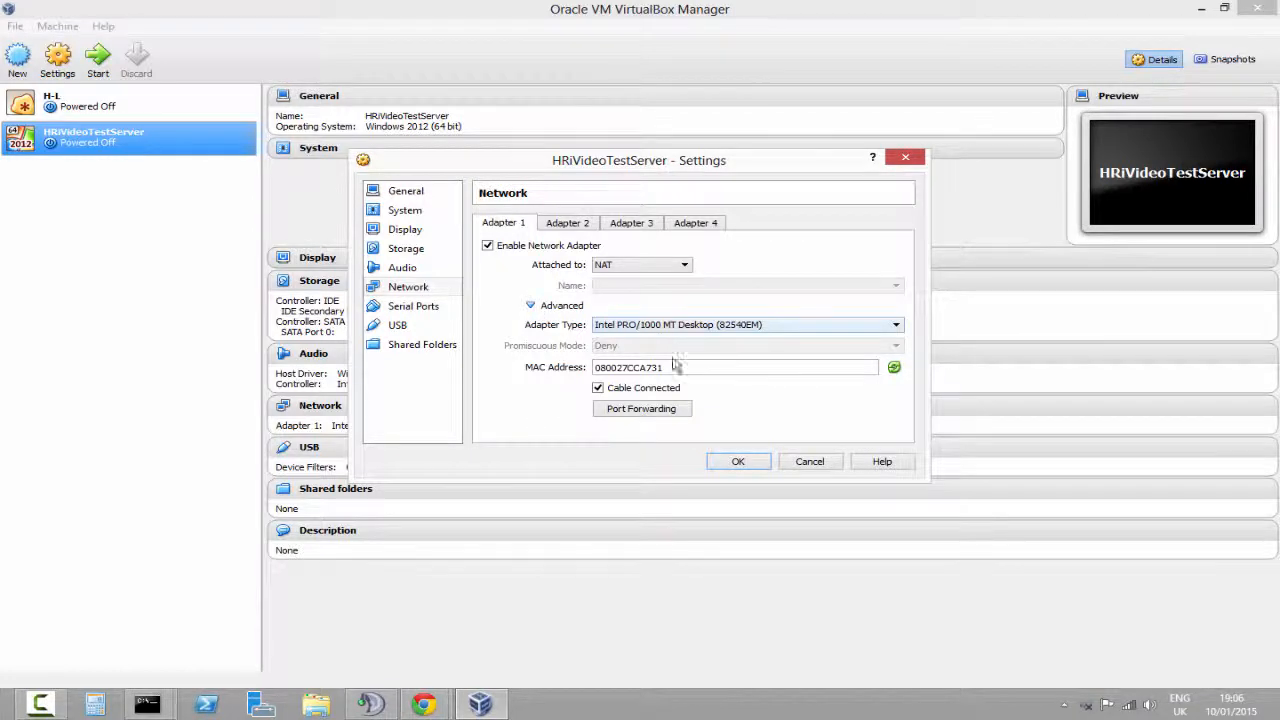
left_click(530, 305)
Examine the serial port settings for Port 1 and Port 2, toggling Port 1 on and back off
left_click(445, 309)
left_click(507, 247)
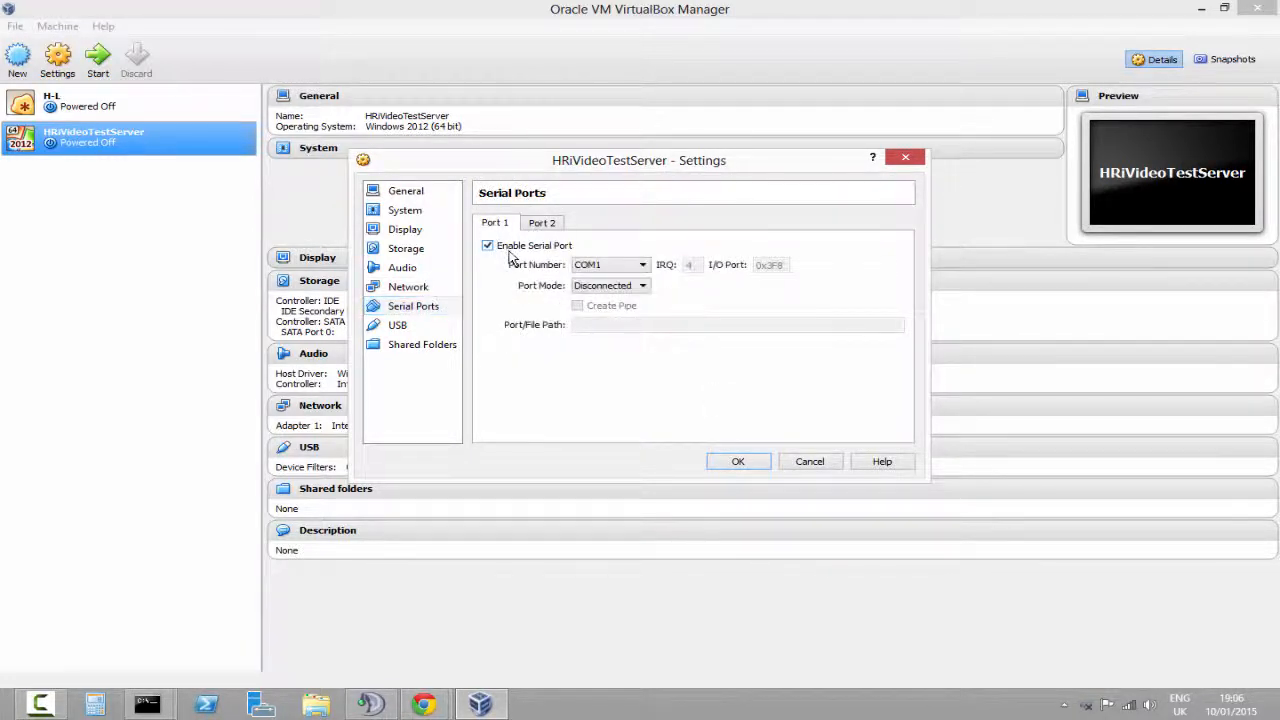
left_click(530, 248)
left_click(543, 223)
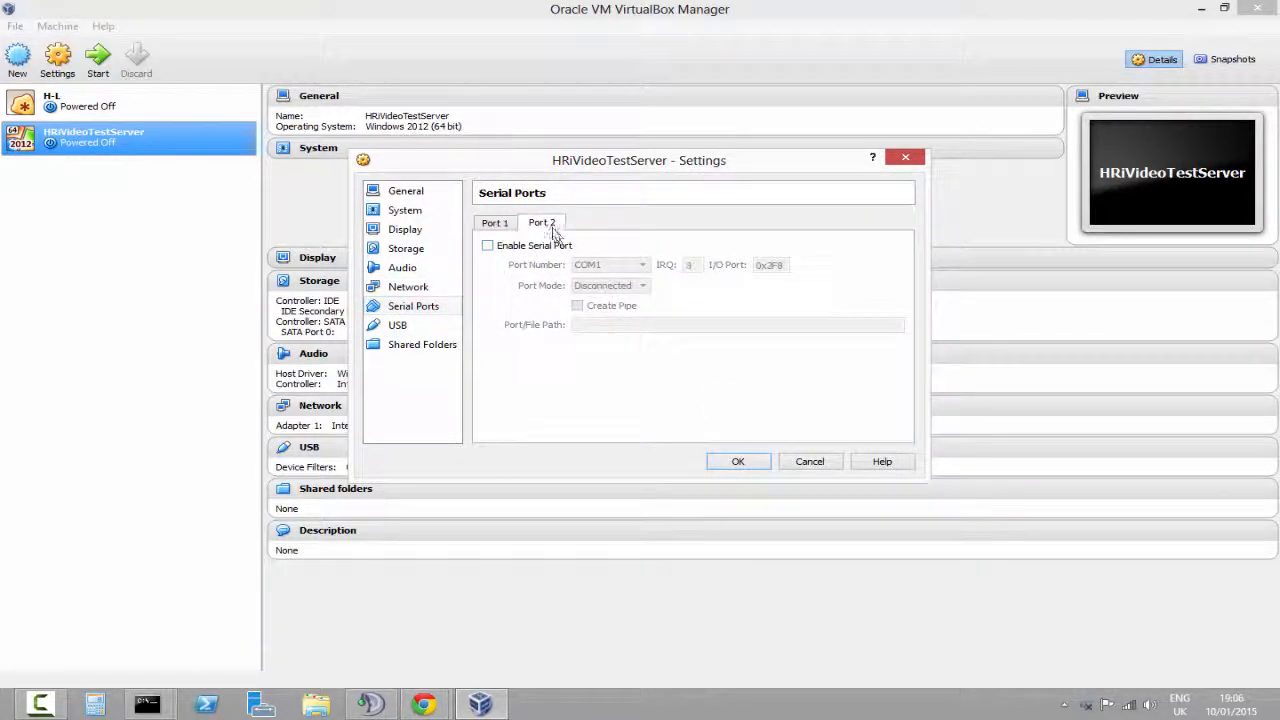
Review the serial port tabs, the USB controller options and the shared folders list
left_click(490, 221)
left_click(548, 223)
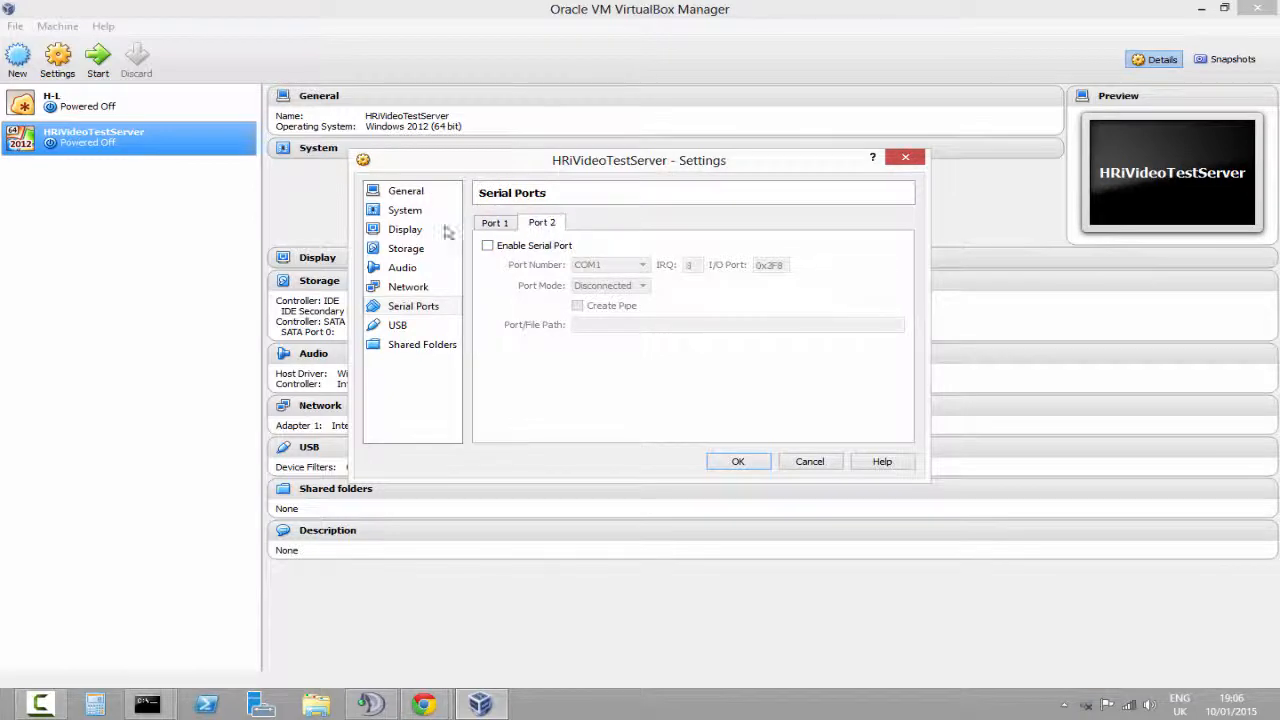
left_click(496, 223)
left_click(418, 327)
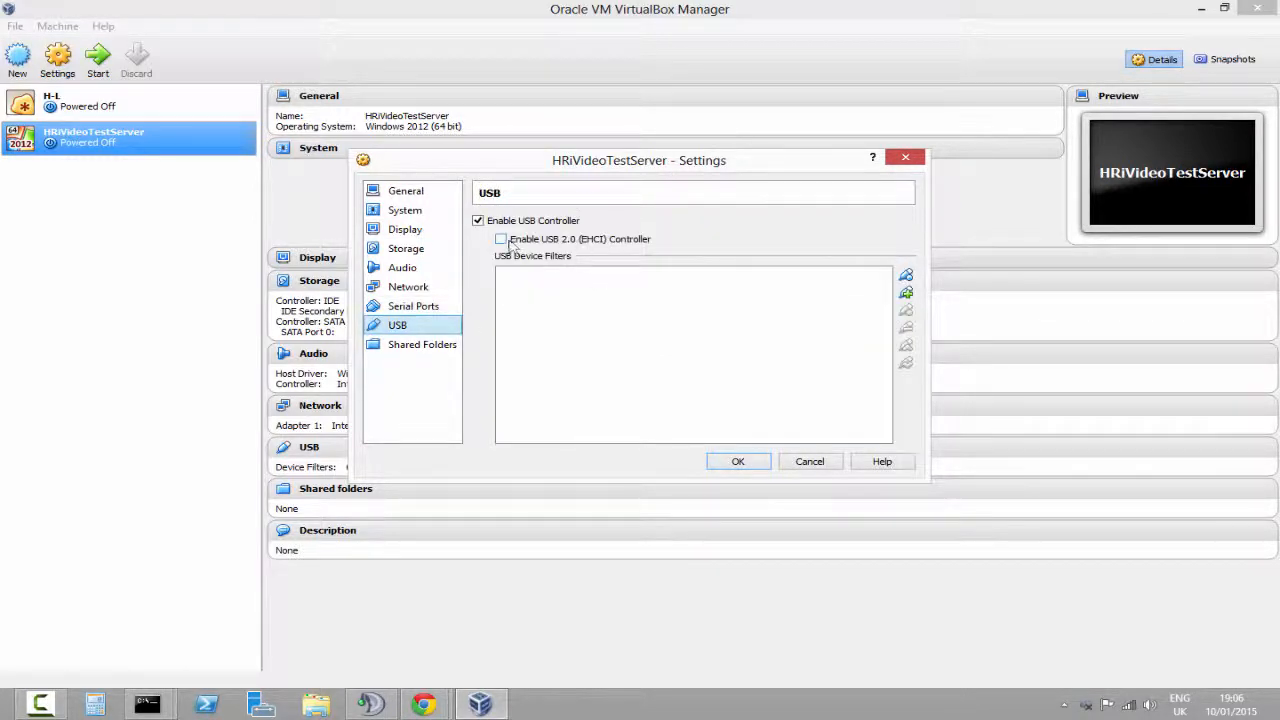
left_click(510, 242)
left_click(532, 248)
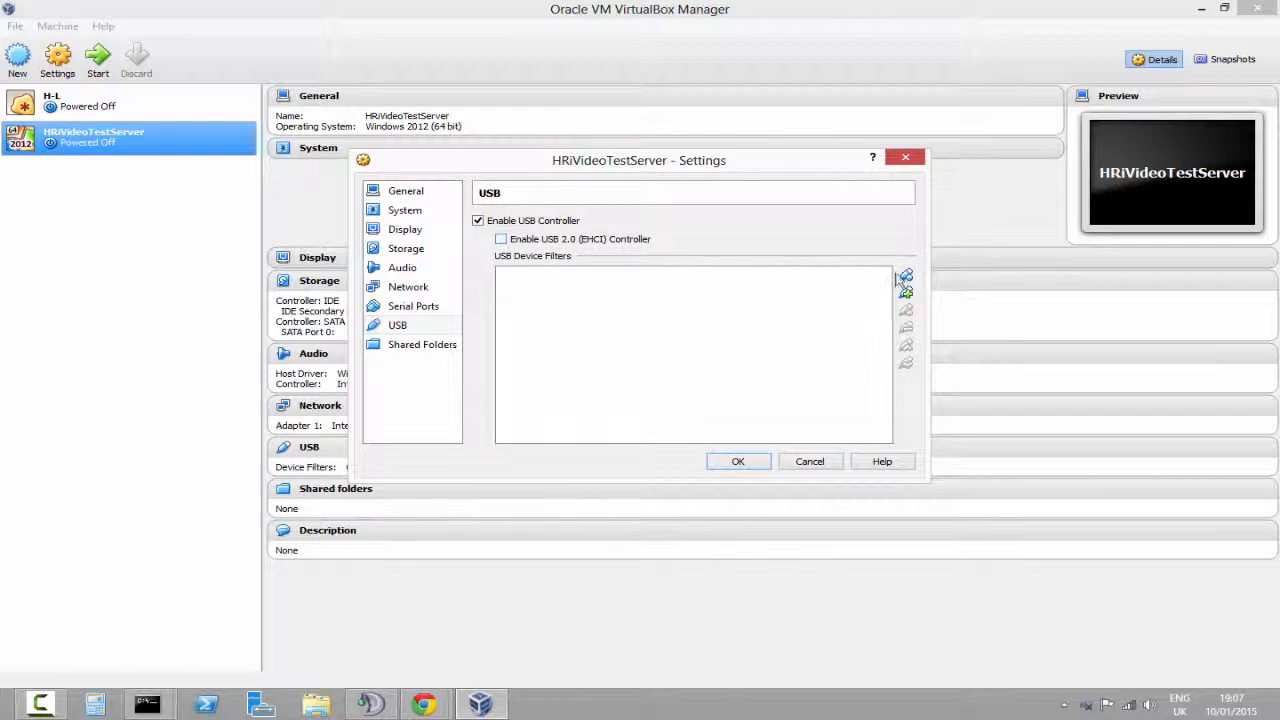
left_click(448, 344)
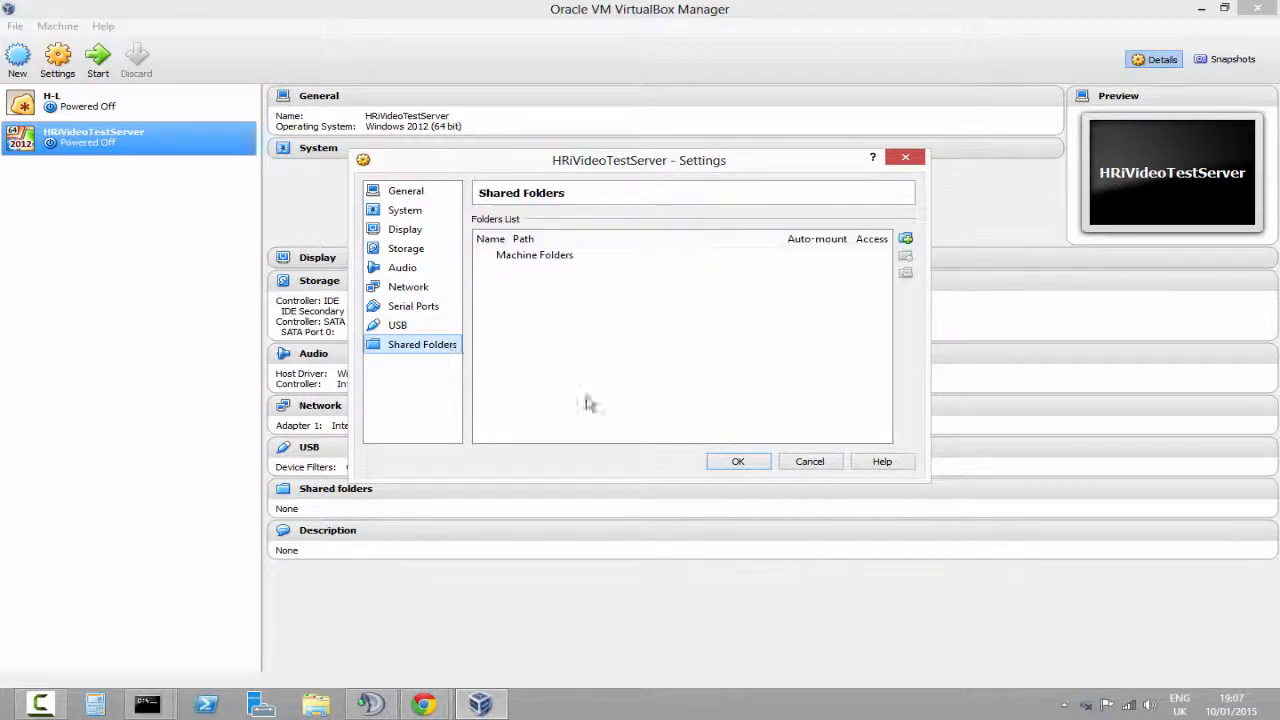
left_click(585, 293)
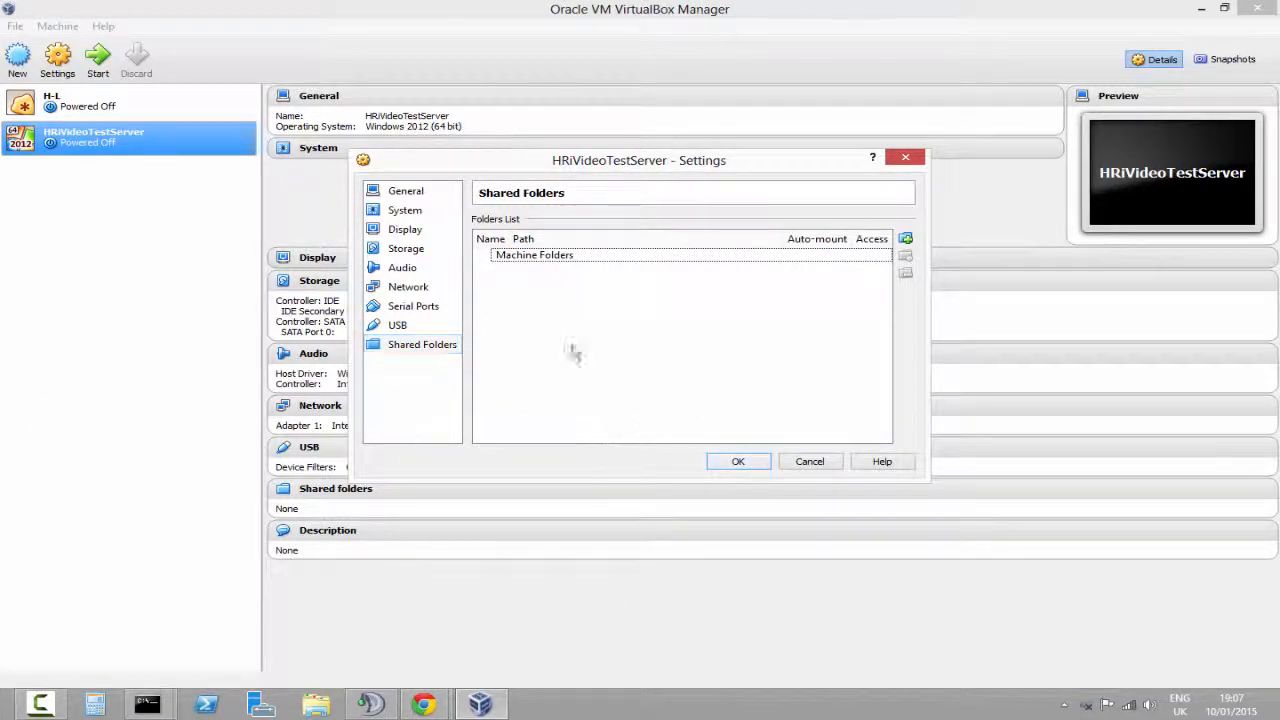
Select the SATA virtual disk HRiVideoTestServer.vmdk in Storage and mark it as a solid-state drive
left_click(422, 250)
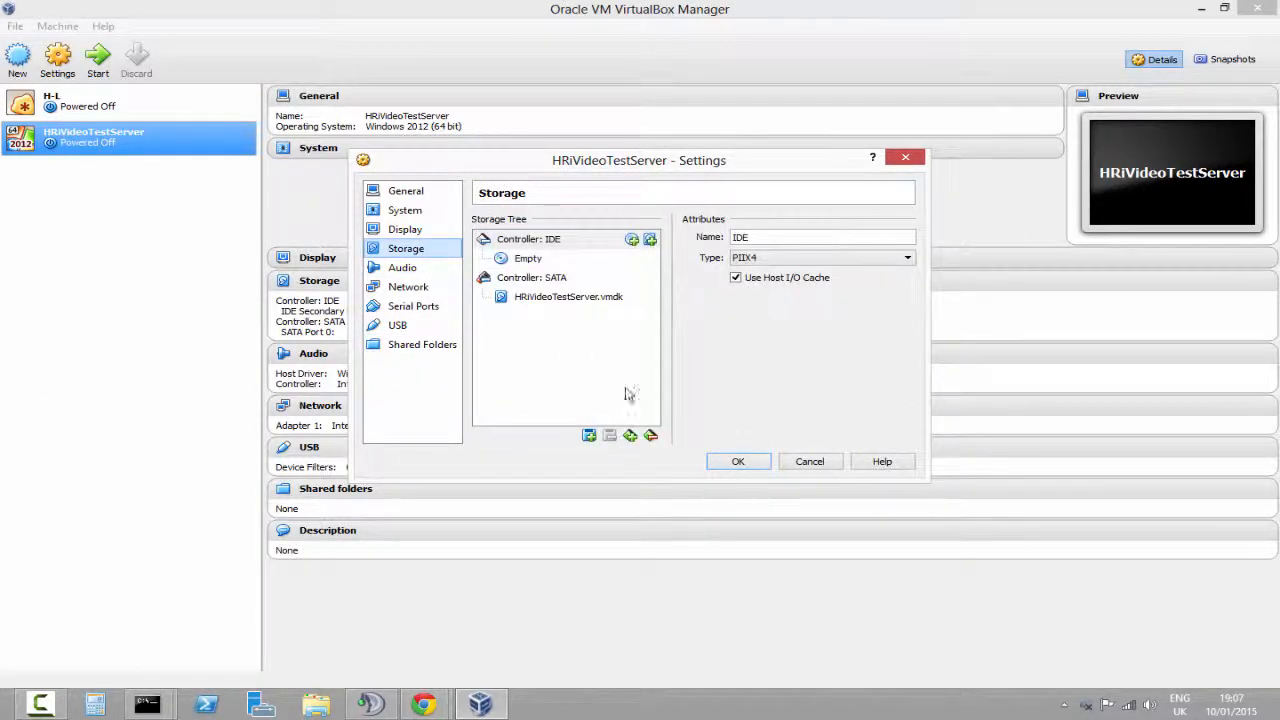
mouse_move(582, 303)
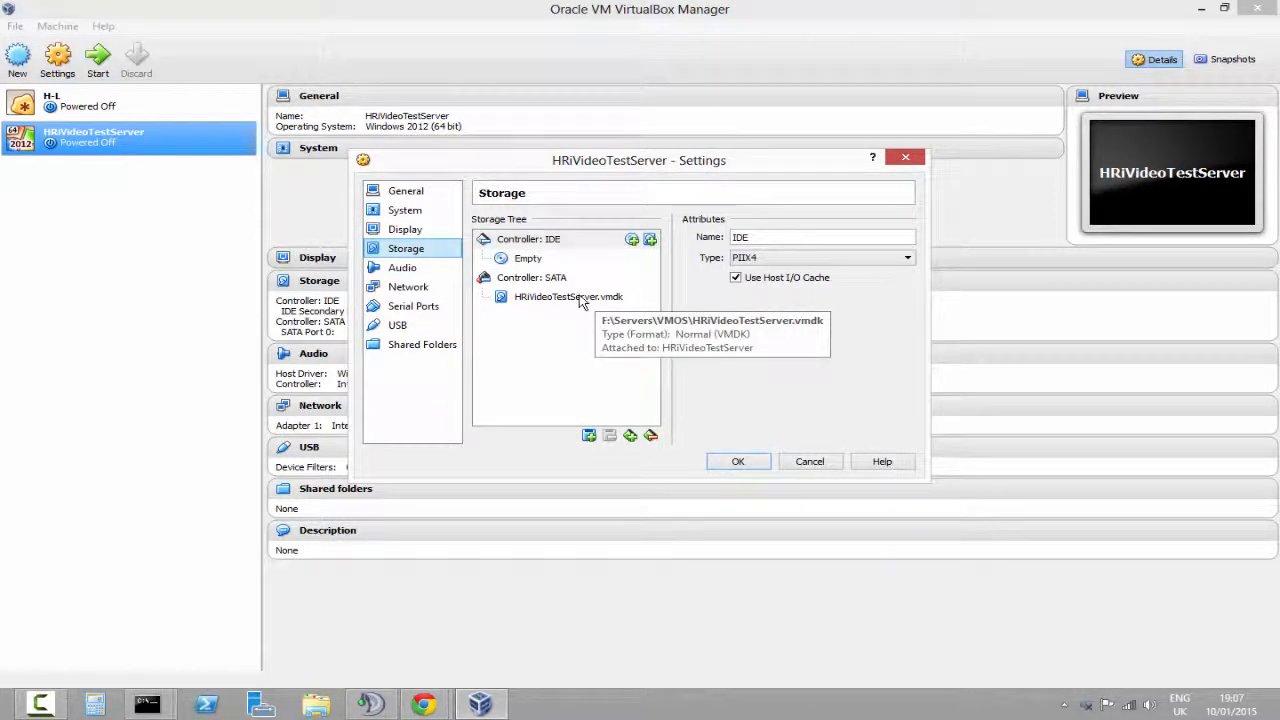
left_click(600, 242)
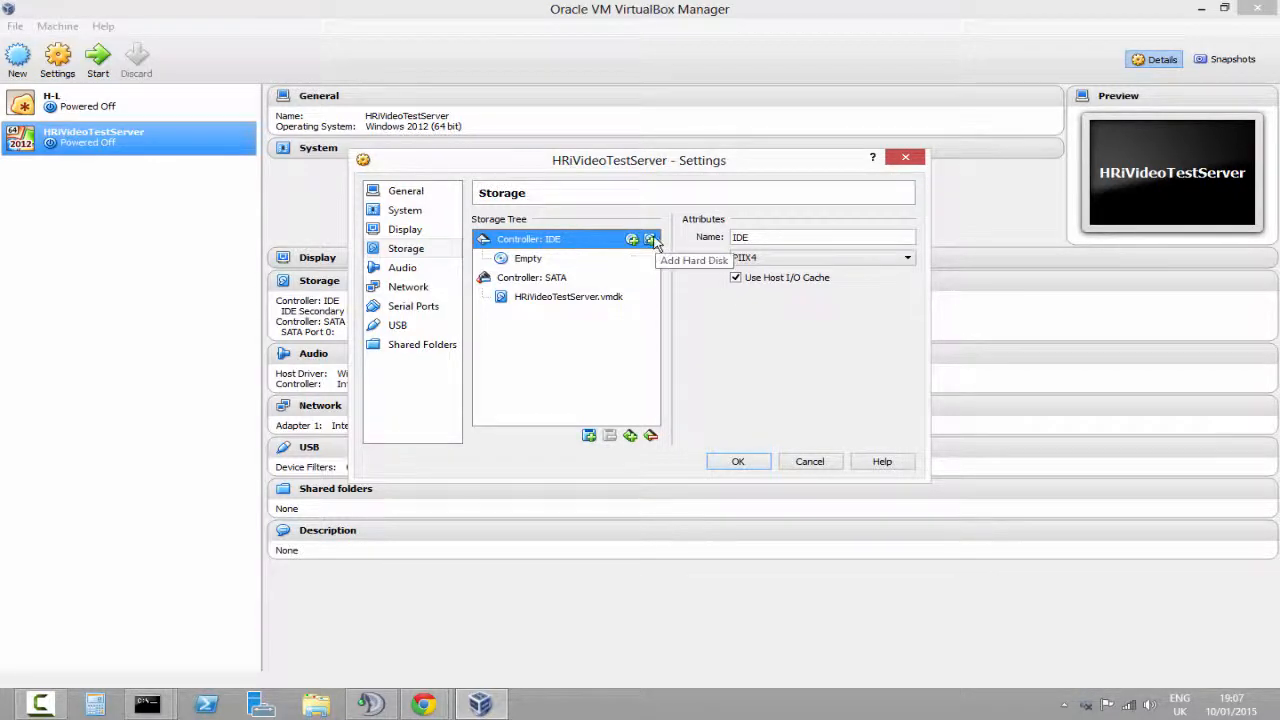
left_click(580, 296)
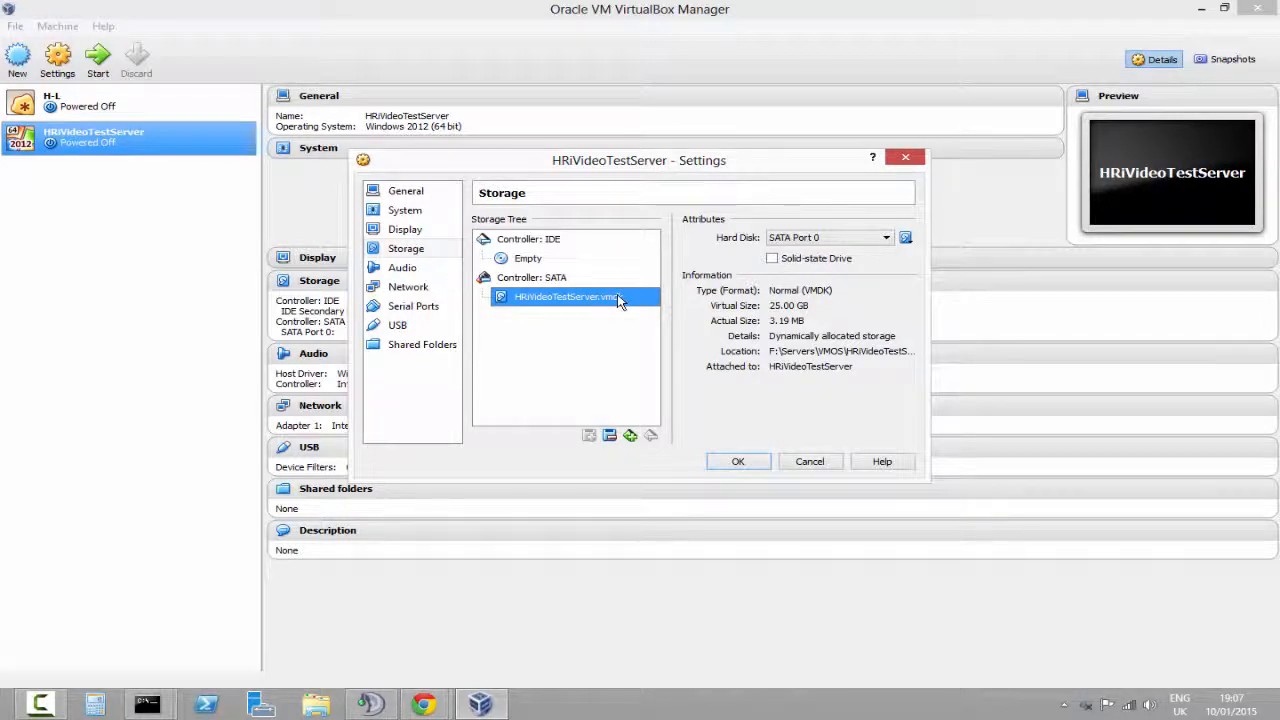
left_click(820, 238)
left_click(818, 240)
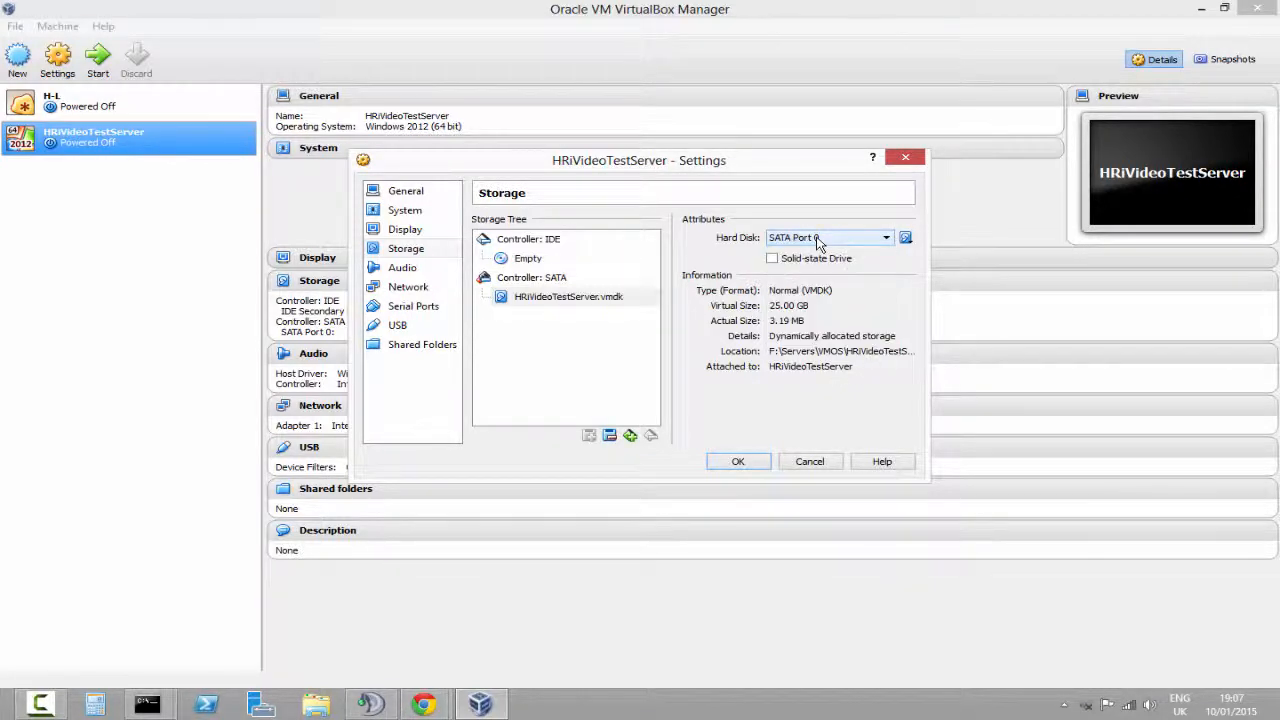
left_click(906, 238)
left_click(833, 306)
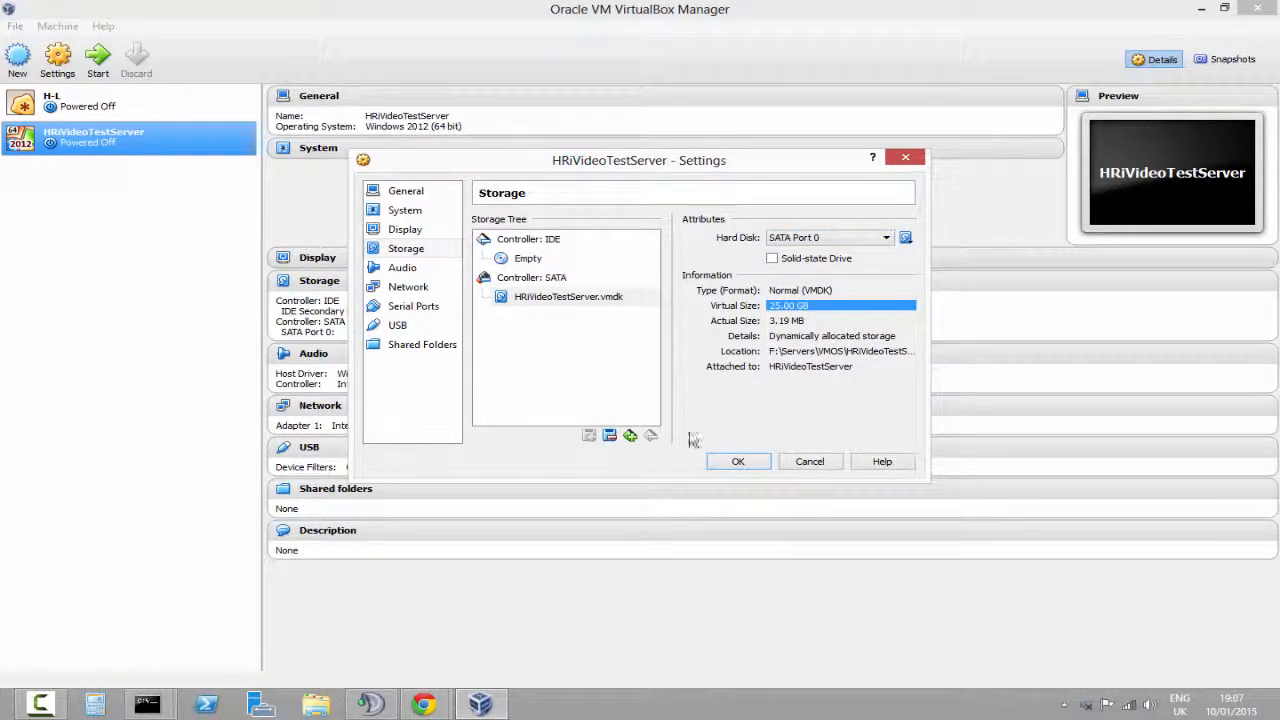
left_click(836, 352)
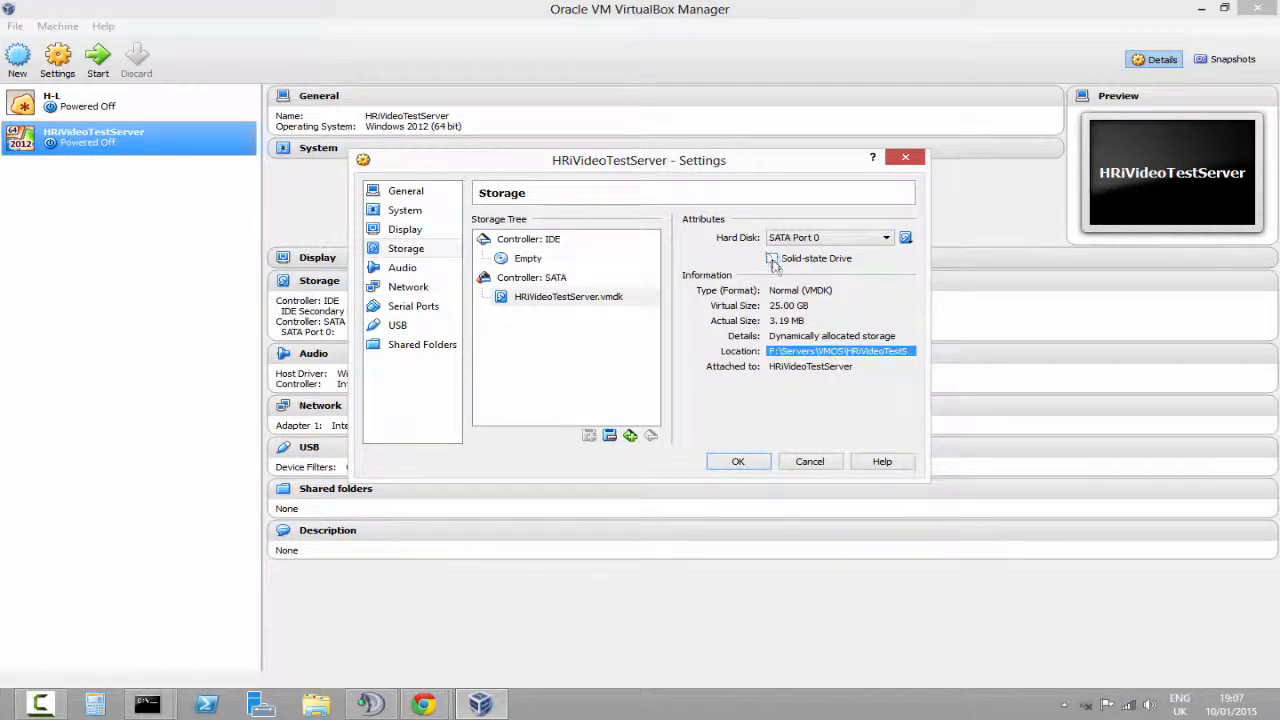
left_click(772, 258)
Browse the Servers\VMOS folder on the Website drive for an existing virtual hard disk file without choosing one
left_click(906, 238)
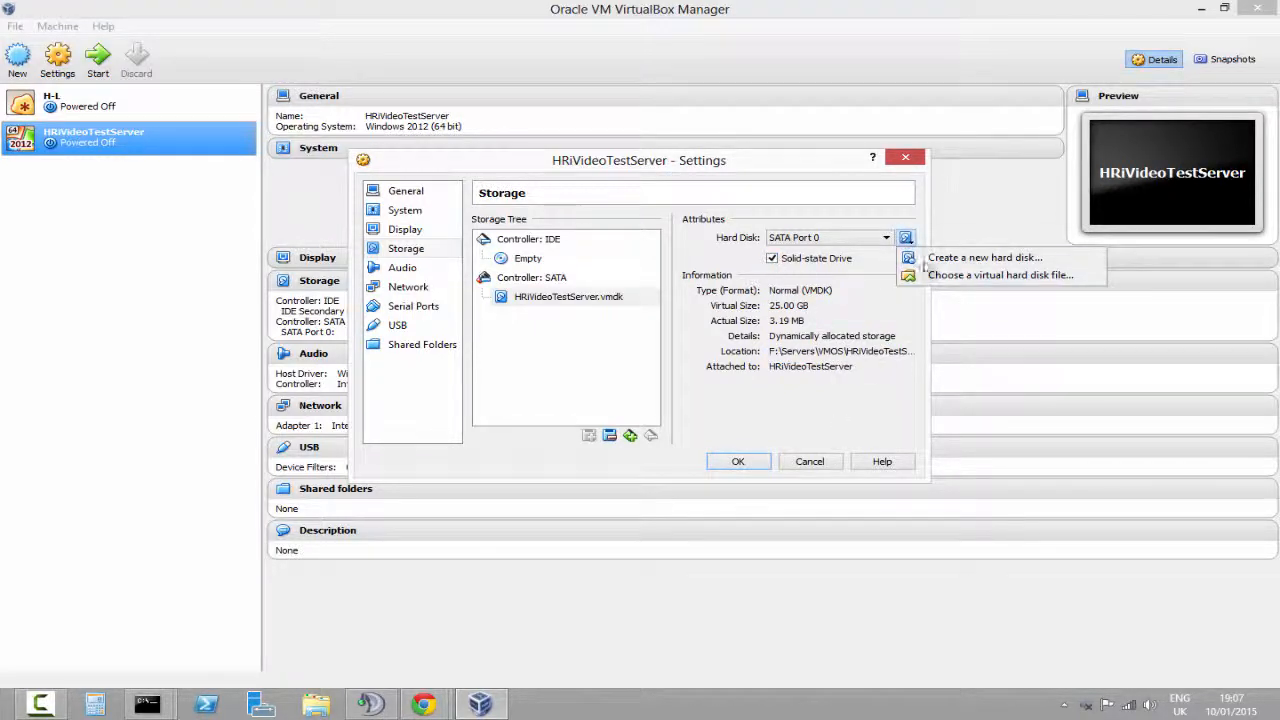
left_click(950, 276)
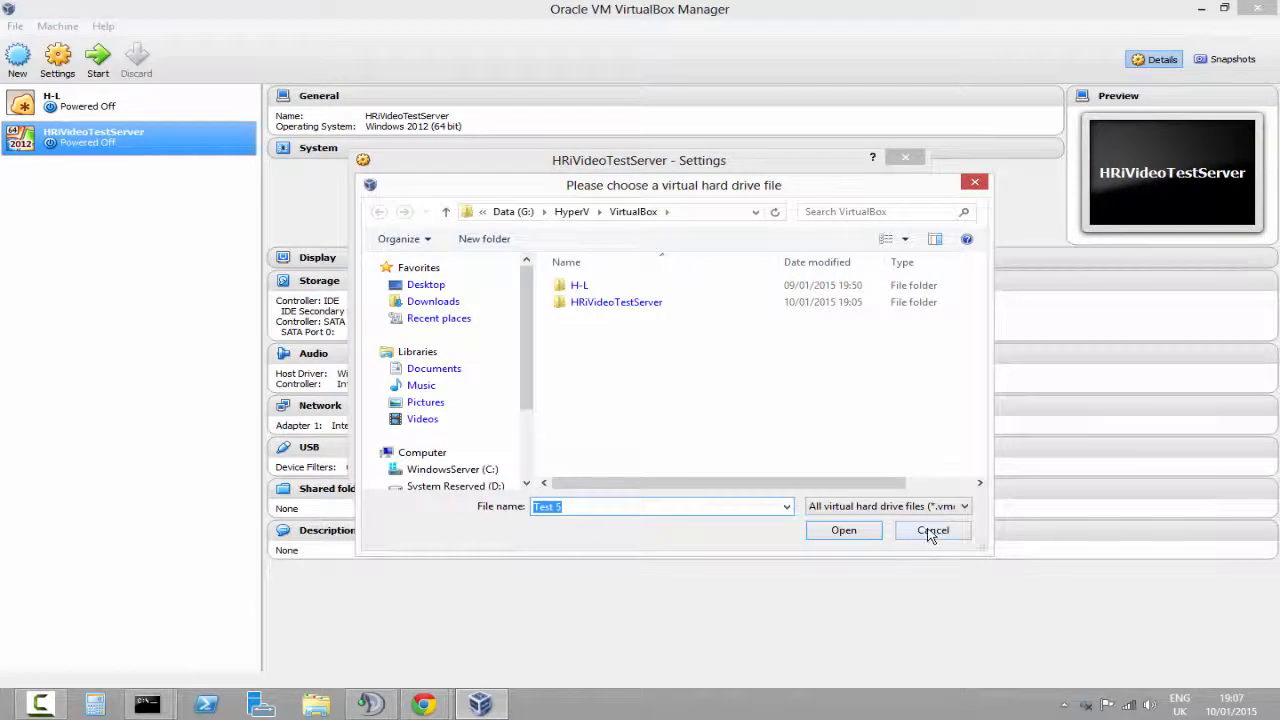
scroll(510, 400, "down", 2)
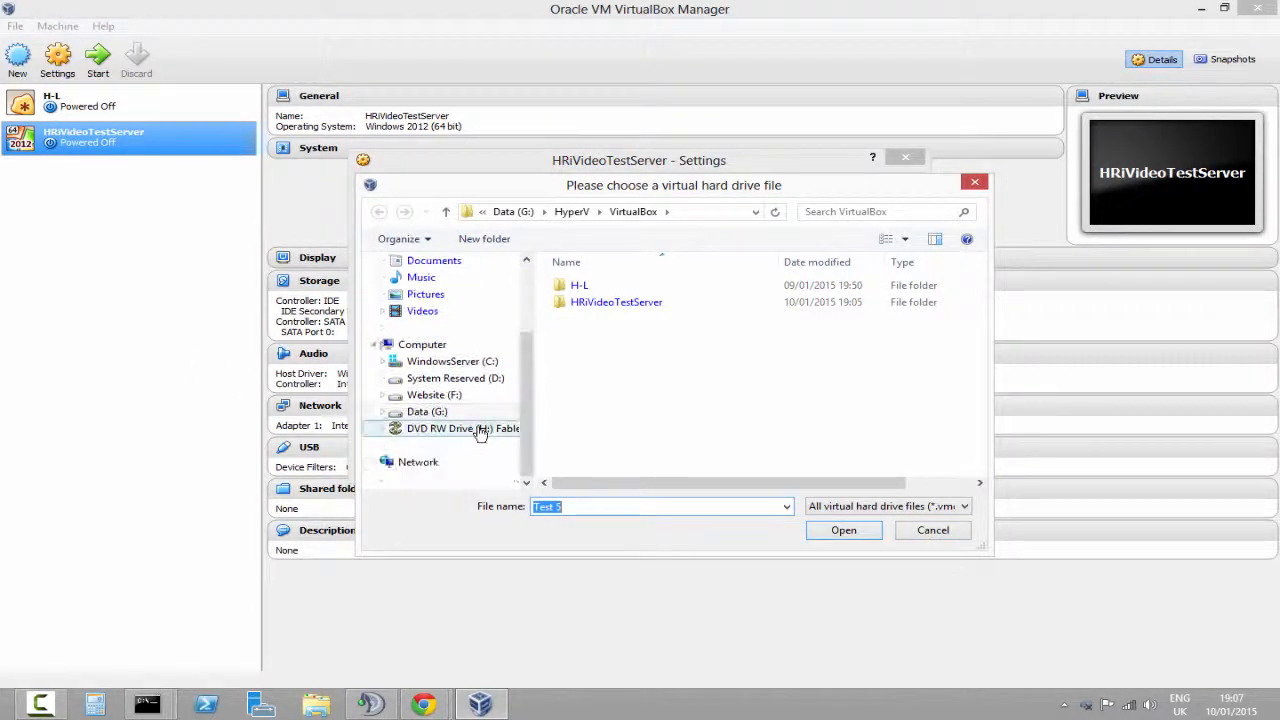
left_click(434, 395)
double_click(600, 318)
double_click(650, 320)
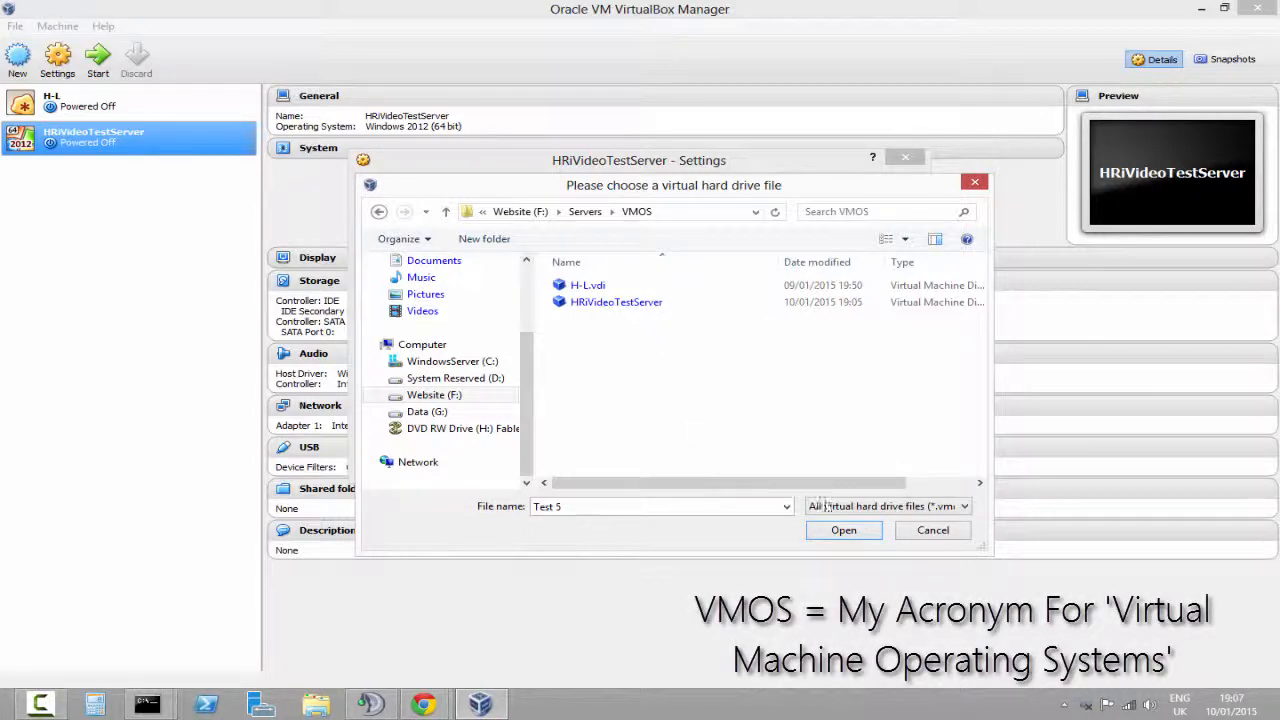
left_click(930, 530)
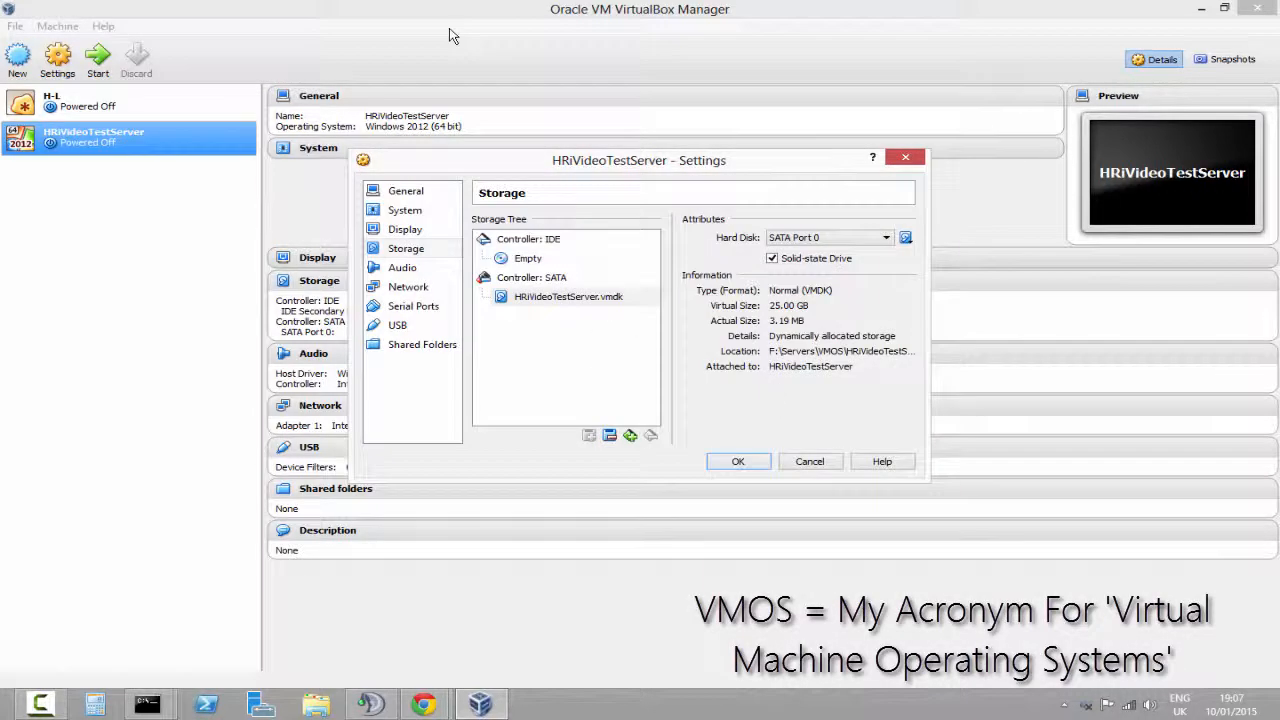
Load en_windows_server_2012_x64 from the ISO\Windows Server 2012 (x64) folder into the empty IDE optical drive and save
left_click(548, 297)
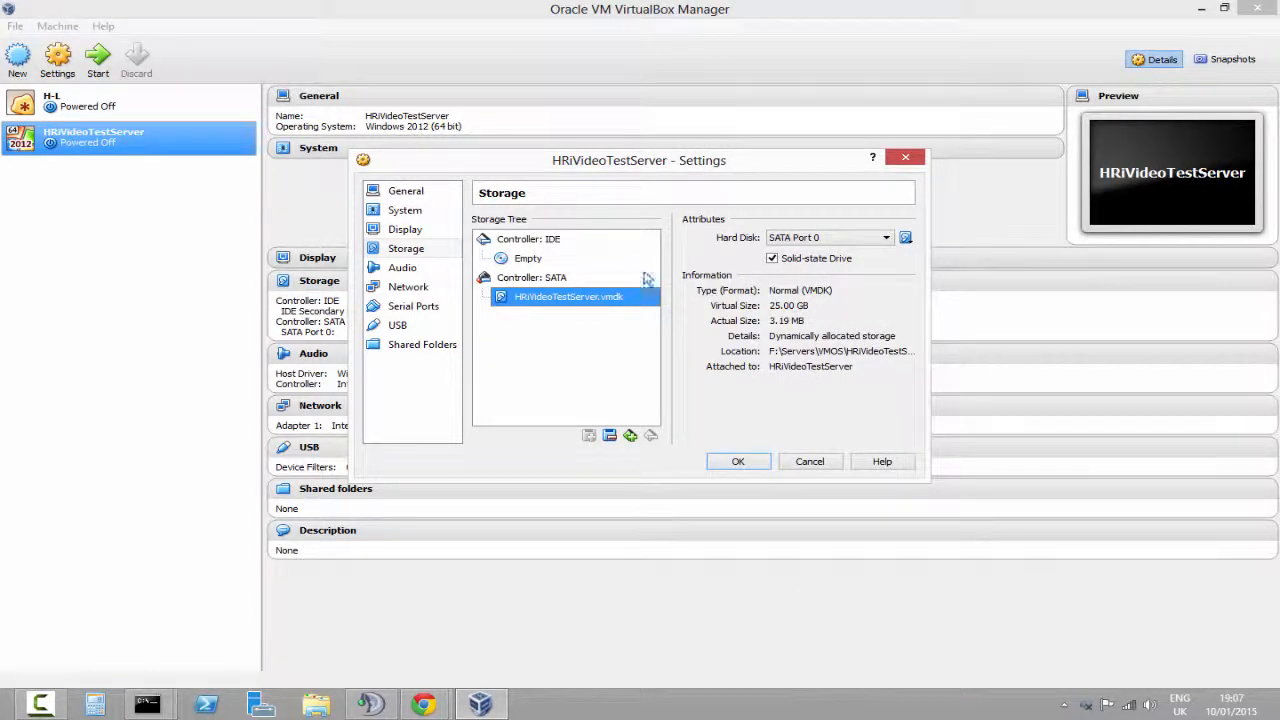
left_click(560, 260)
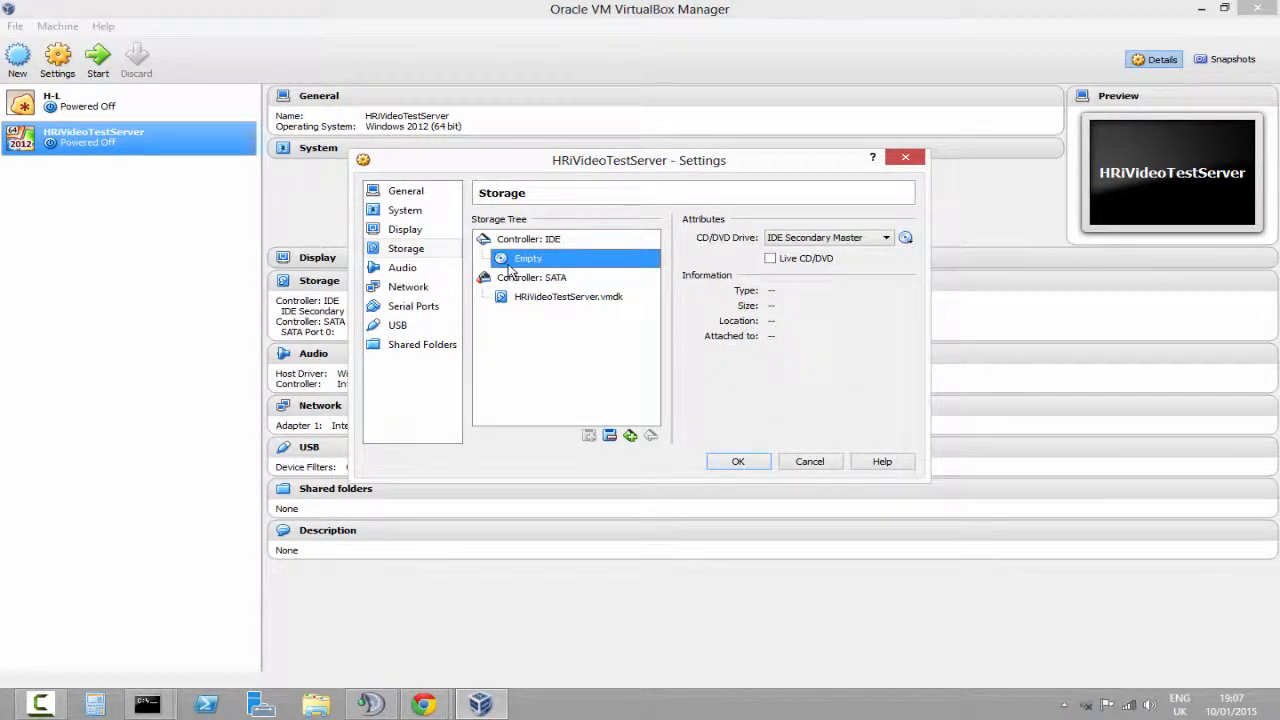
left_click(905, 237)
left_click(1030, 259)
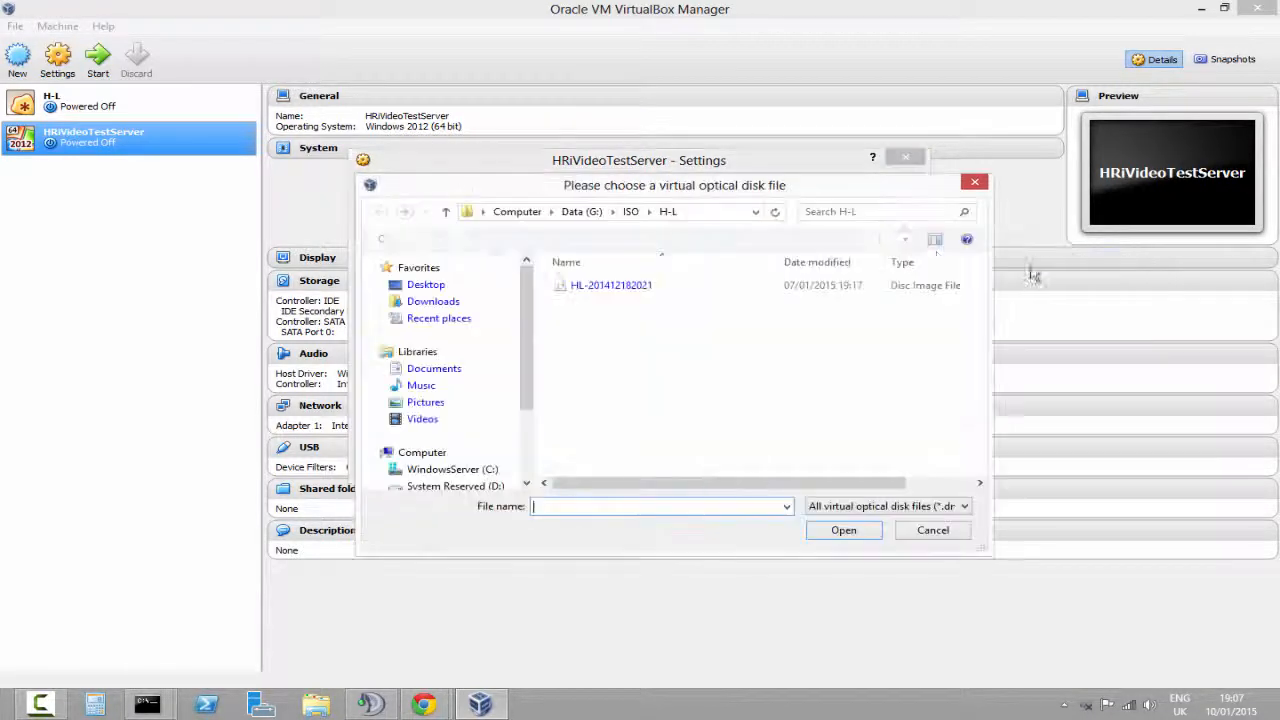
left_click(630, 212)
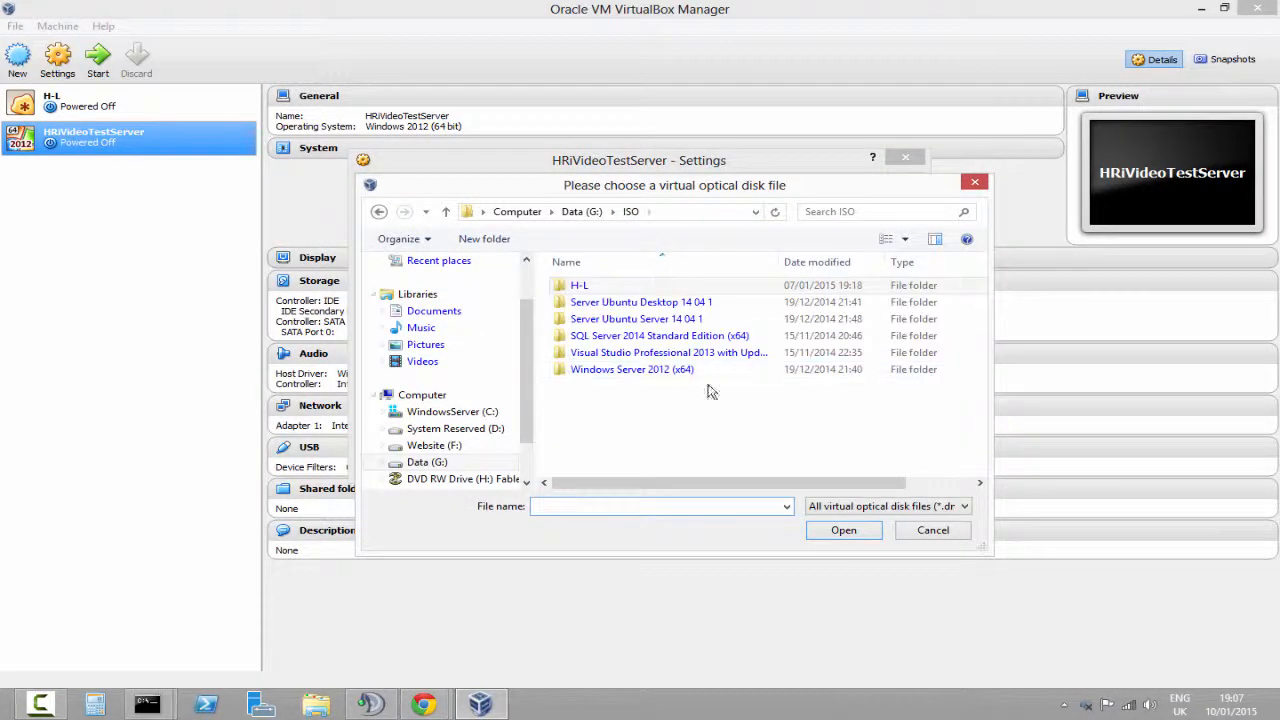
left_click(700, 319)
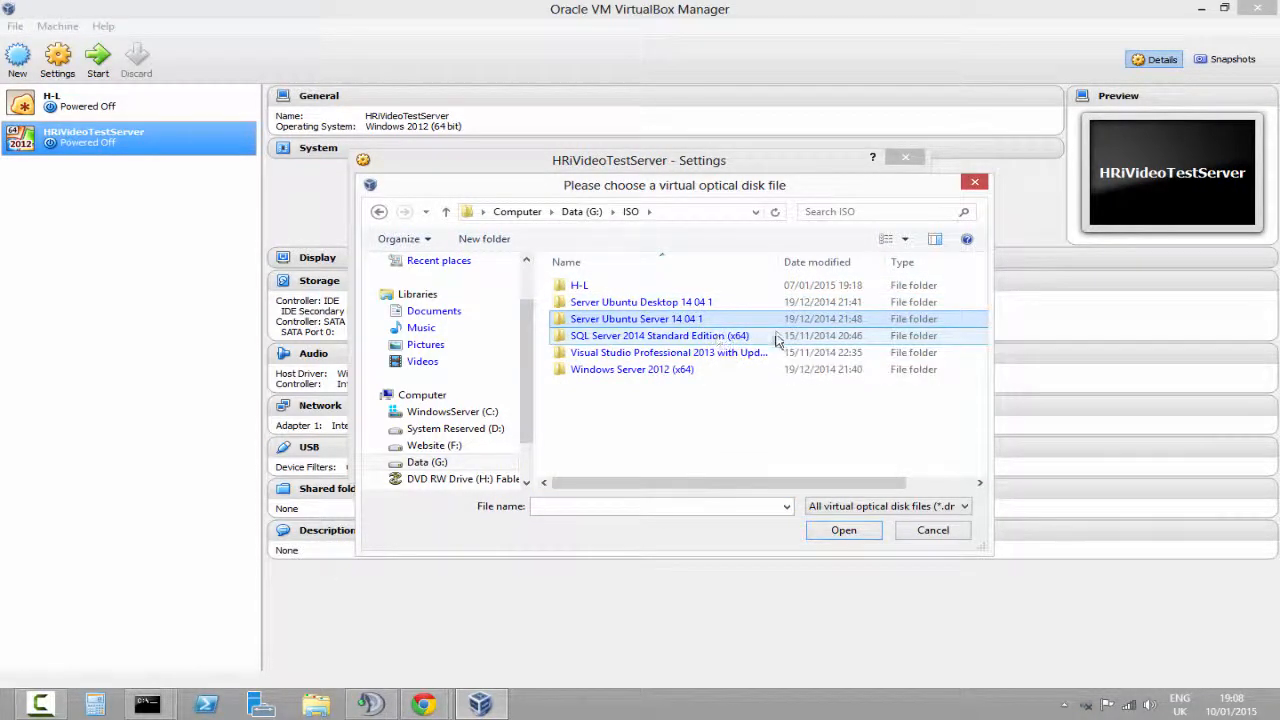
left_click(748, 337)
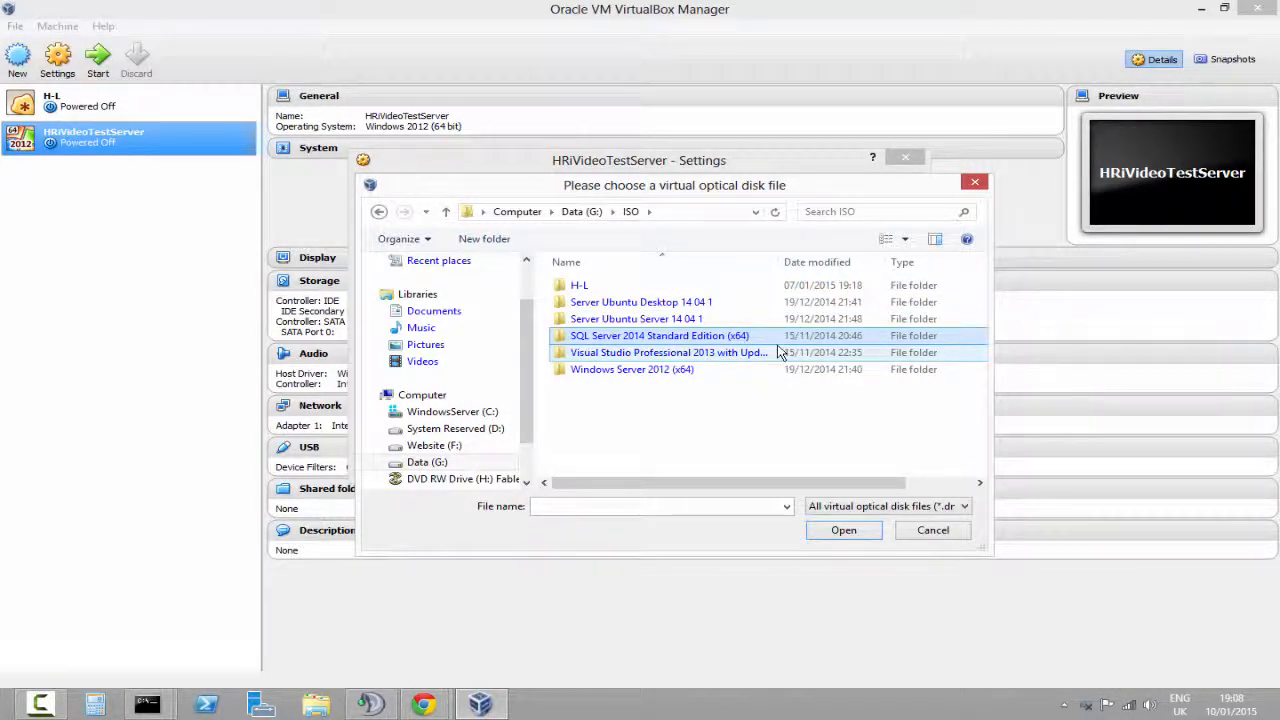
left_click(777, 352)
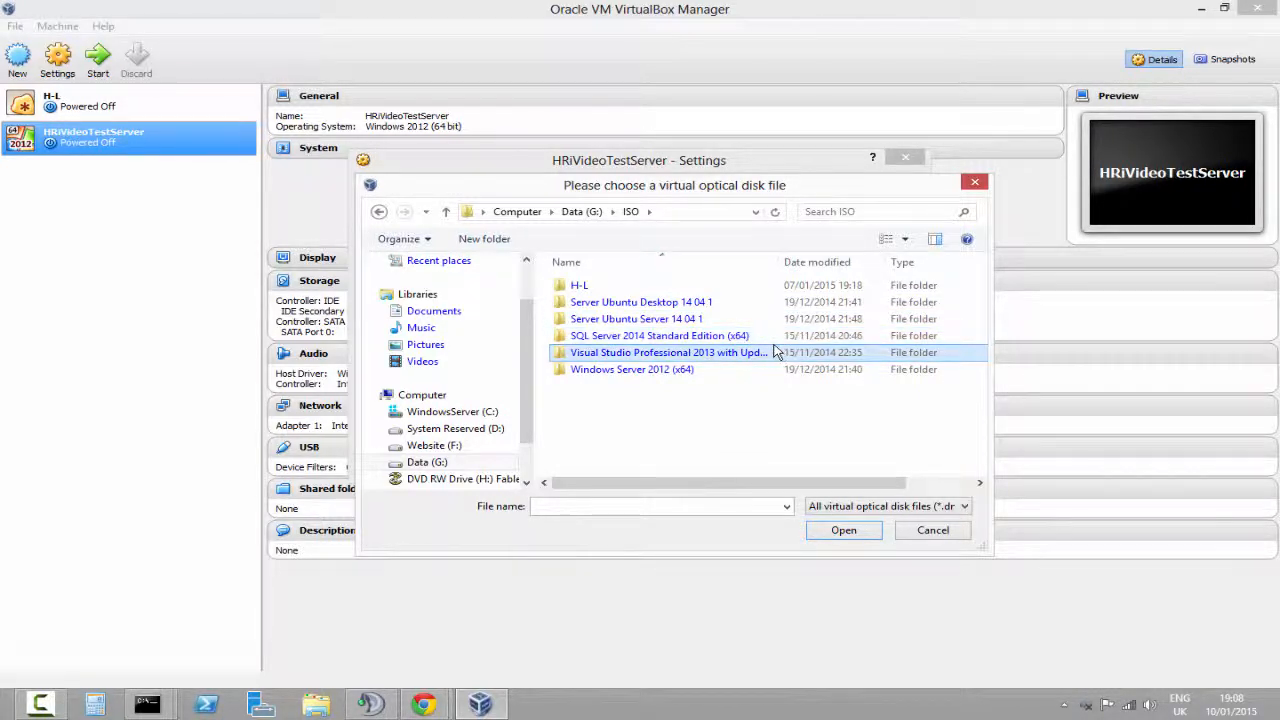
double_click(737, 370)
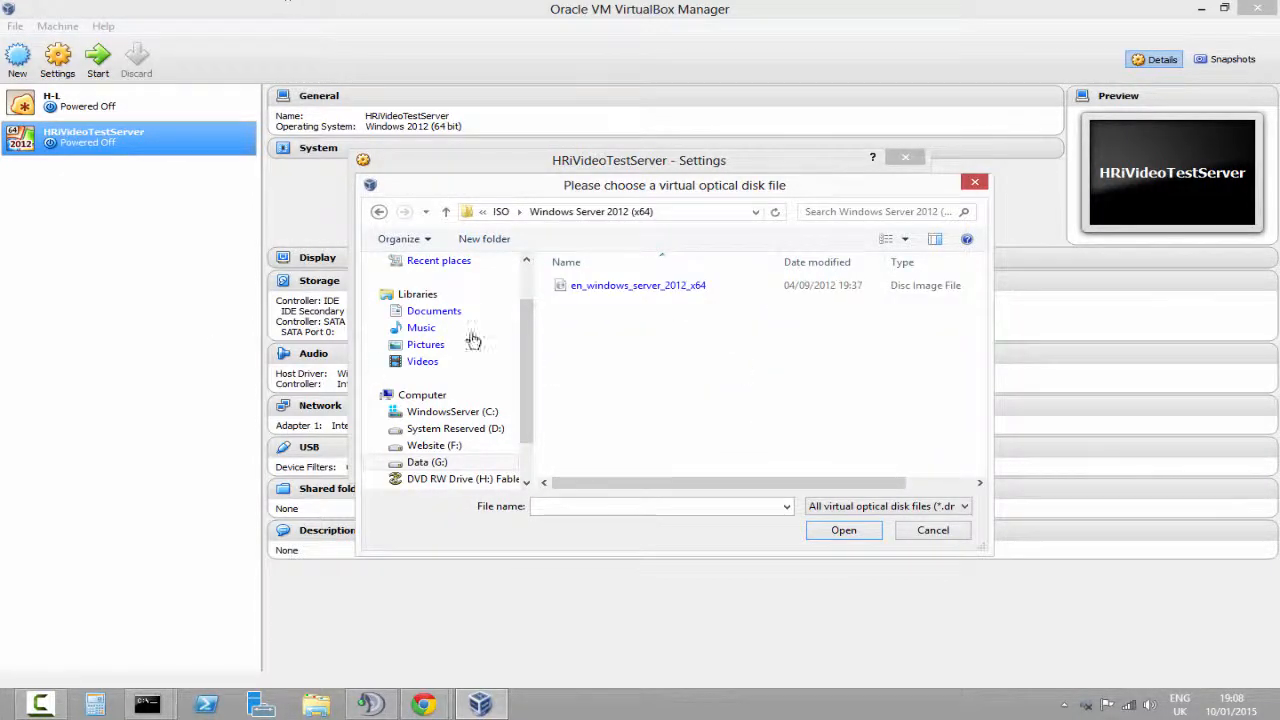
double_click(638, 285)
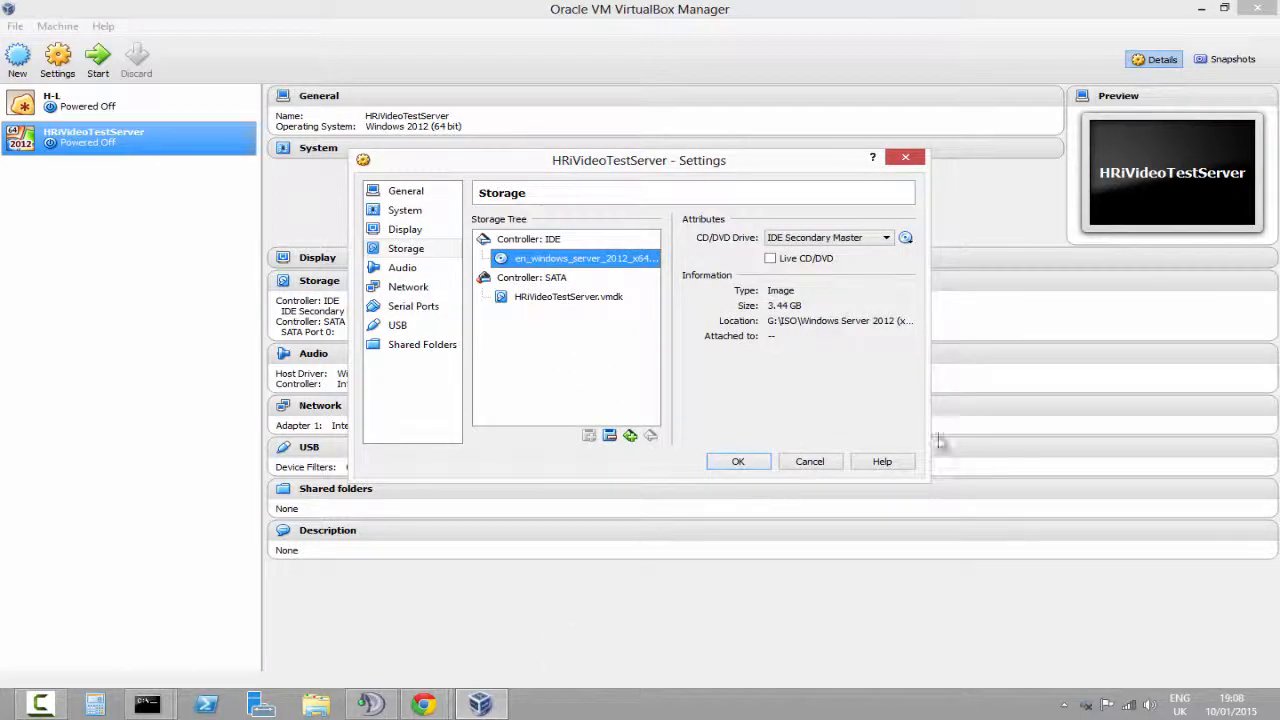
left_click(735, 463)
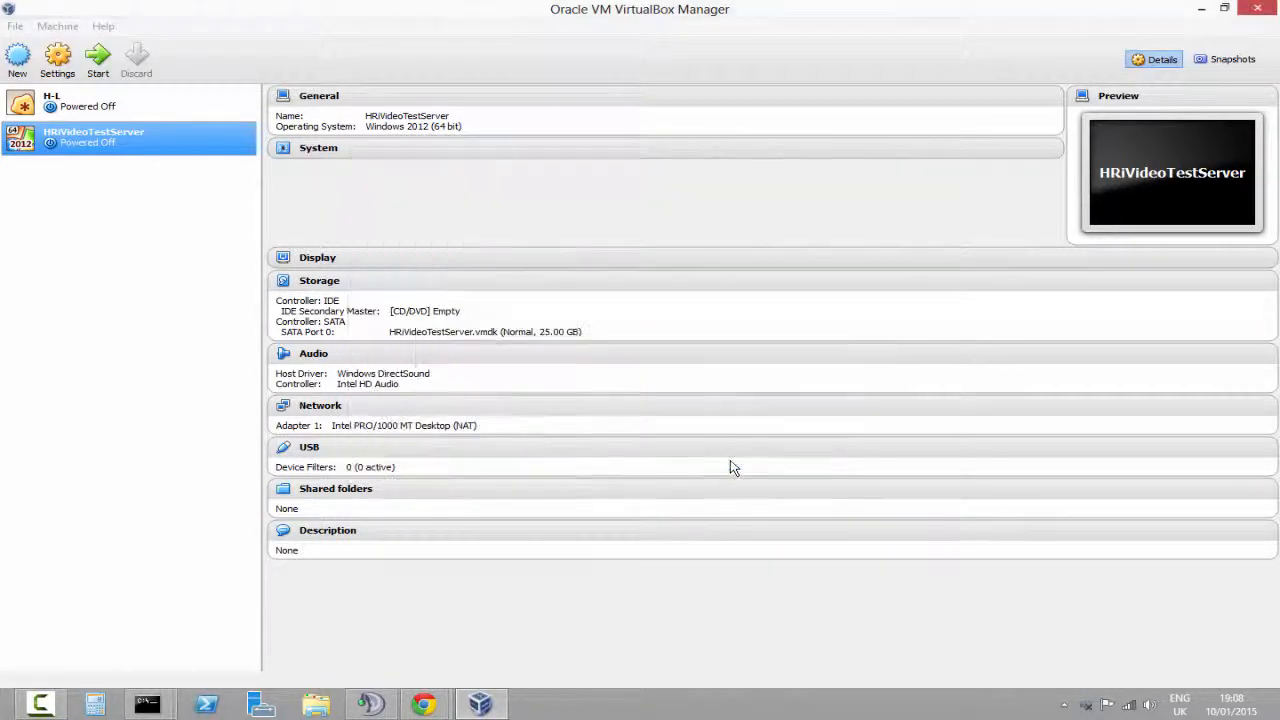
Start the HRiVideoTestServer virtual machine and dismiss the auto capture keyboard notice
left_click(62, 62)
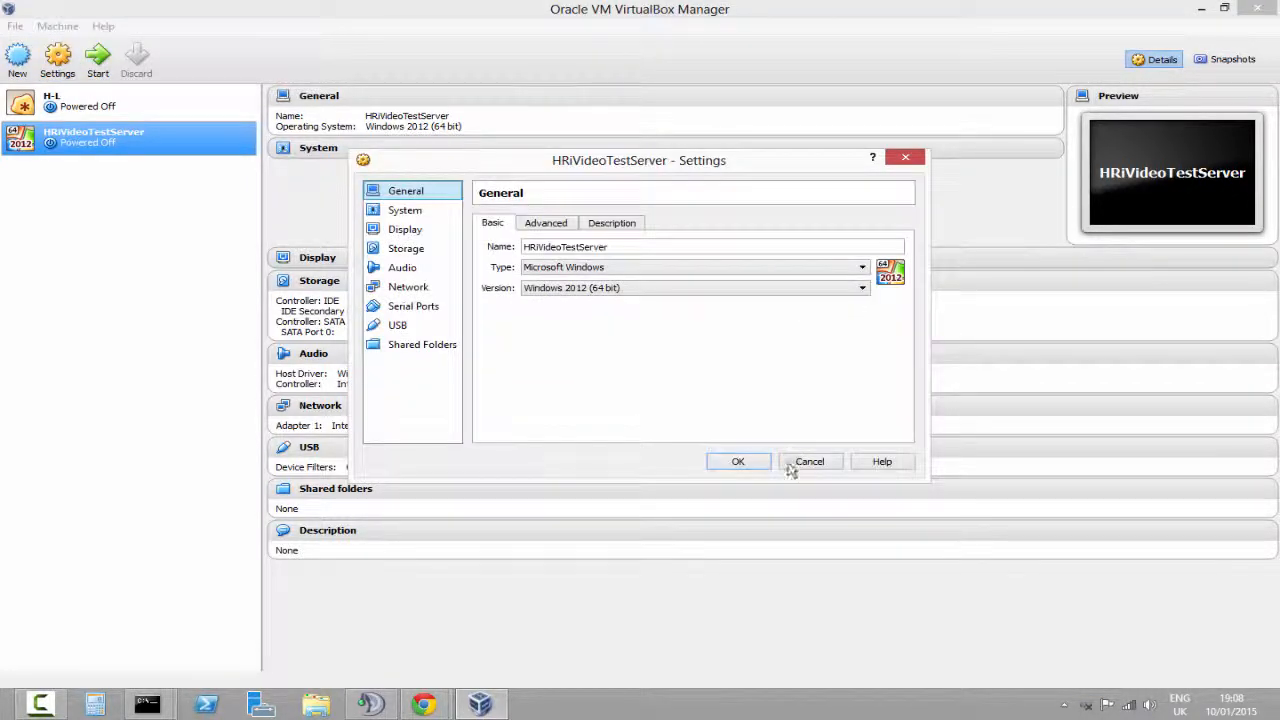
left_click(792, 465)
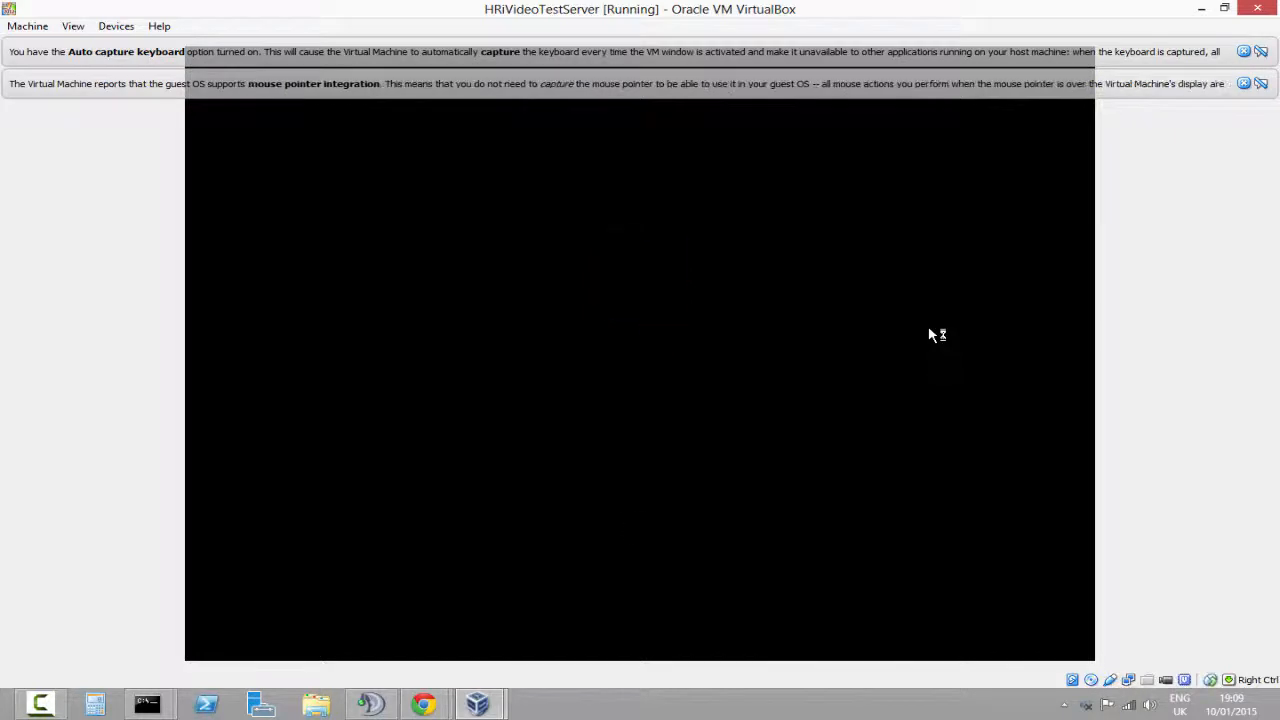
left_click(1244, 51)
left_click(1244, 51)
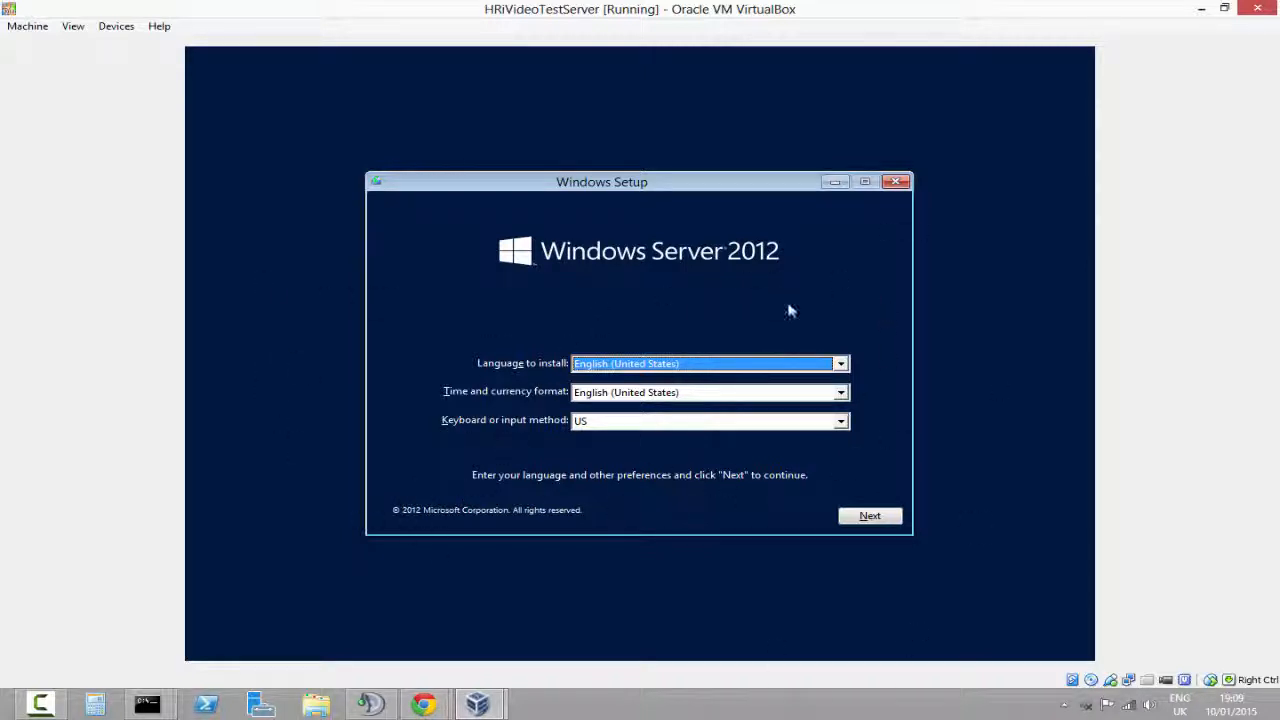
Set the Windows Setup time and currency format to English (United Kingdom)
left_click(698, 364)
left_click(676, 378)
left_click(667, 395)
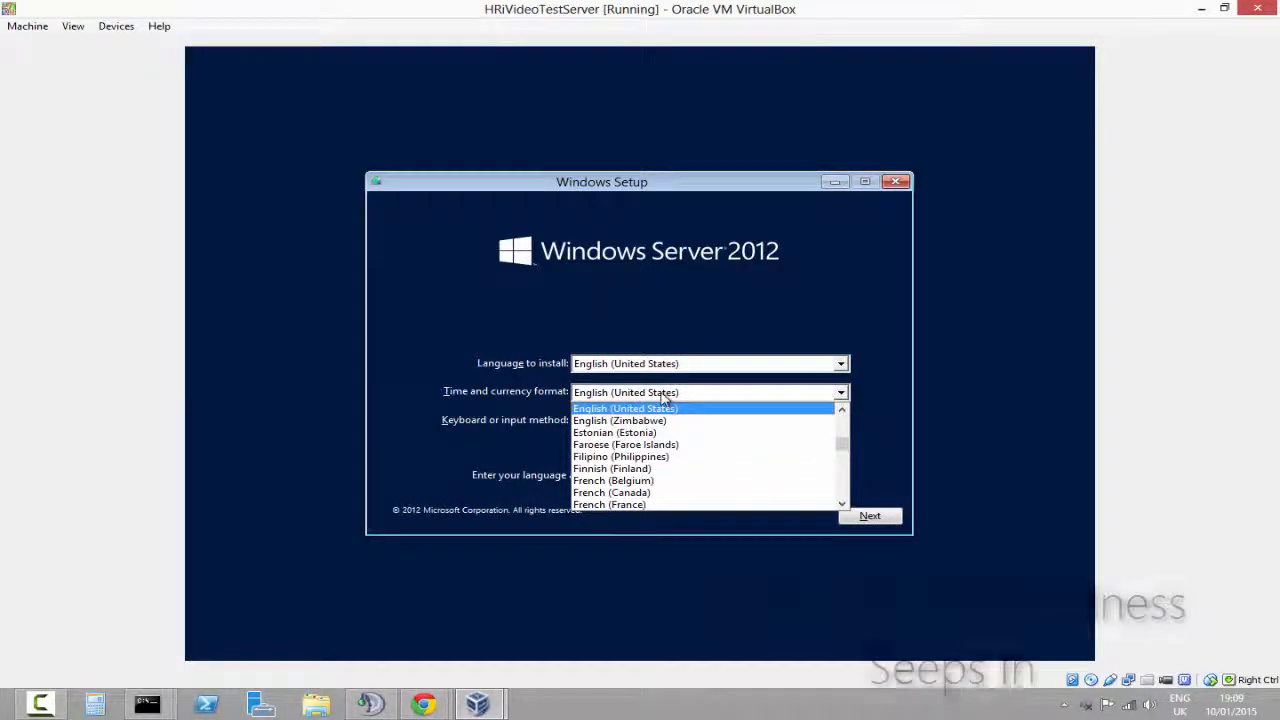
key("Up")
key("Return")
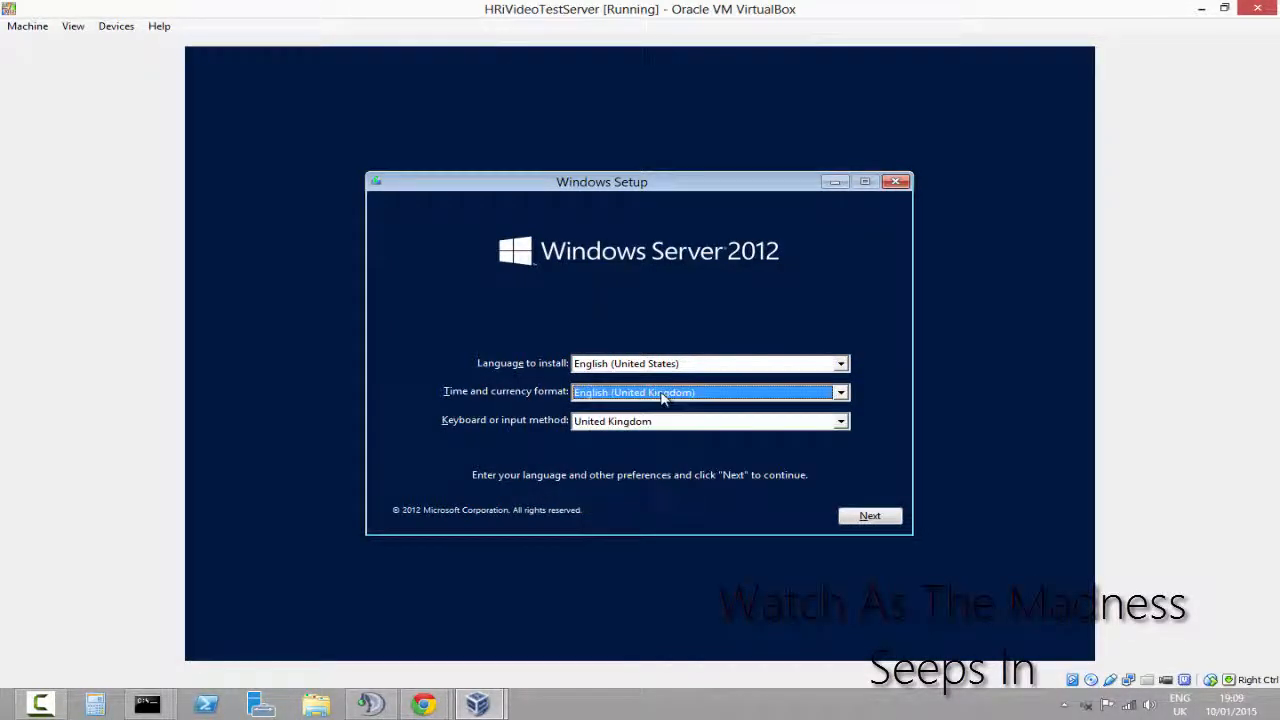
Set the keyboard or input method to United Kingdom Extended and begin the Windows Server 2012 installation
left_click(626, 424)
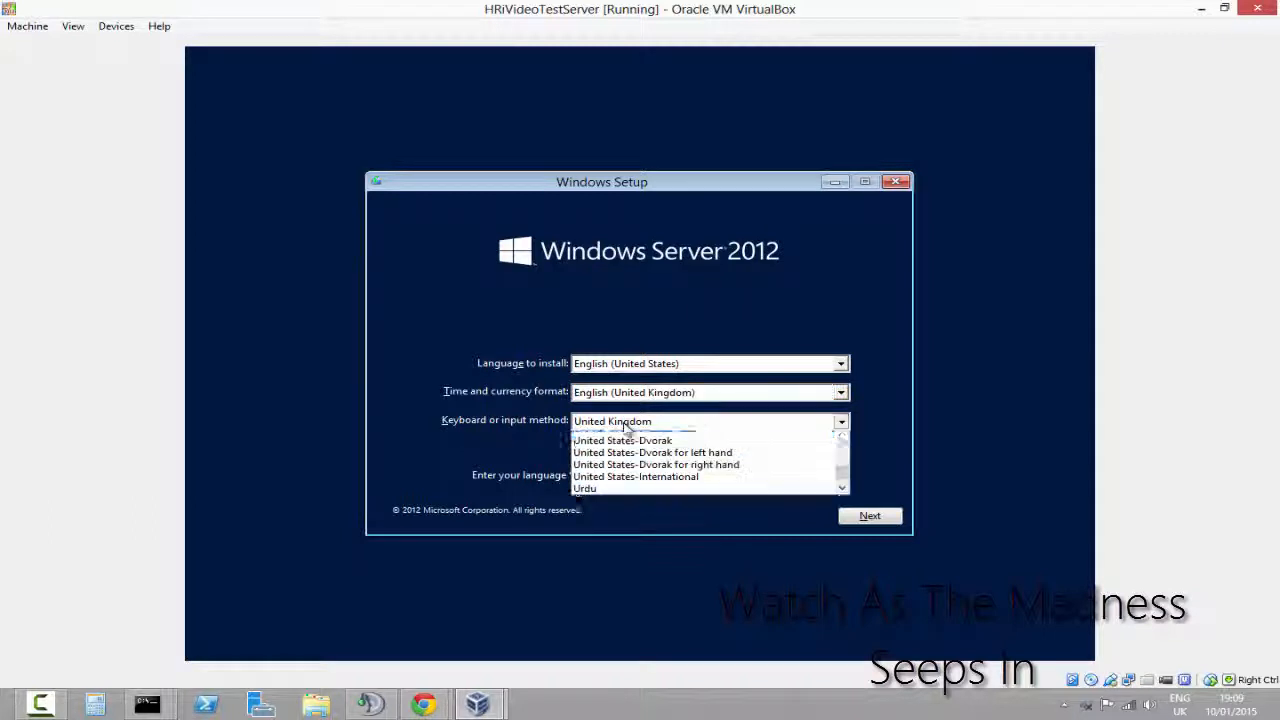
key("Down")
key("Return")
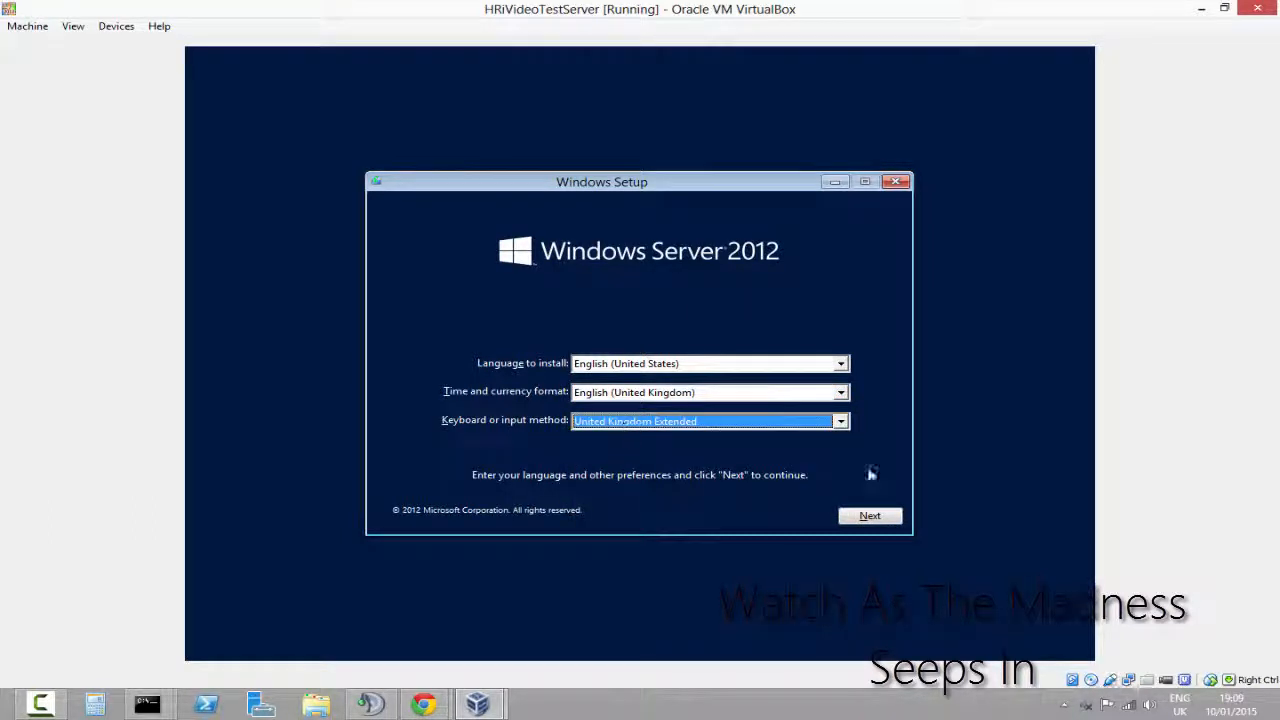
left_click(881, 528)
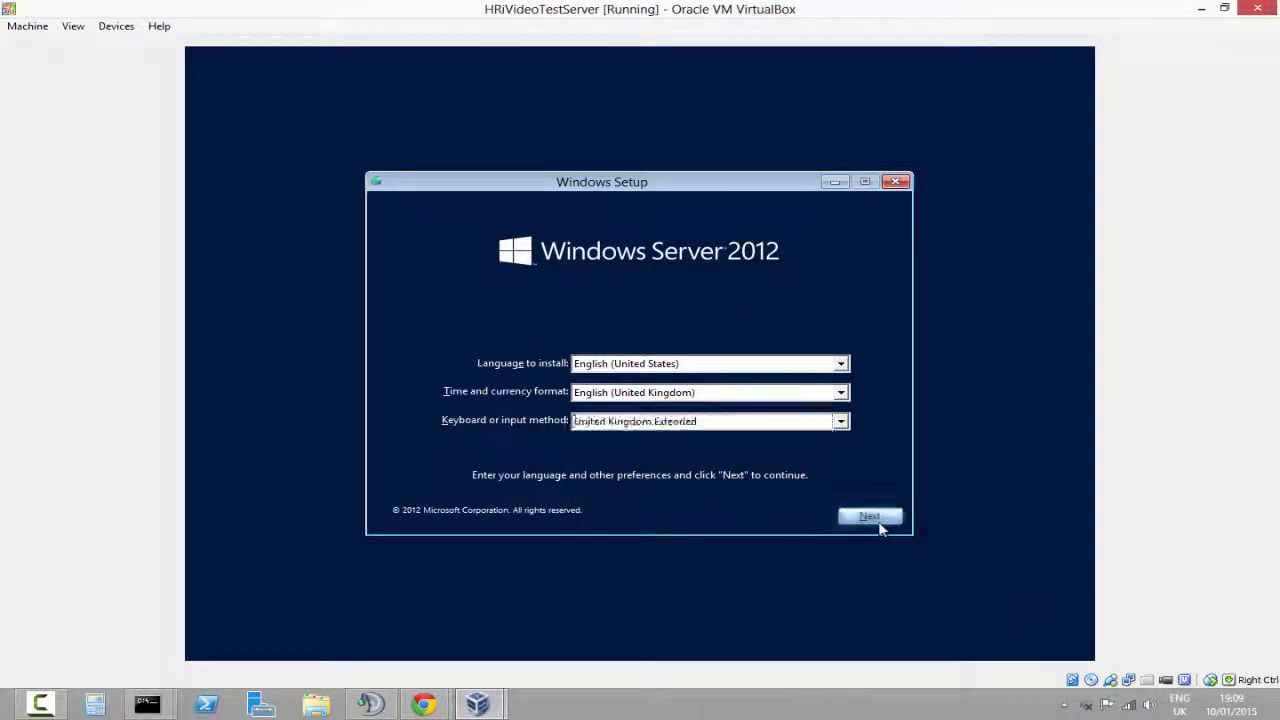
left_click(645, 357)
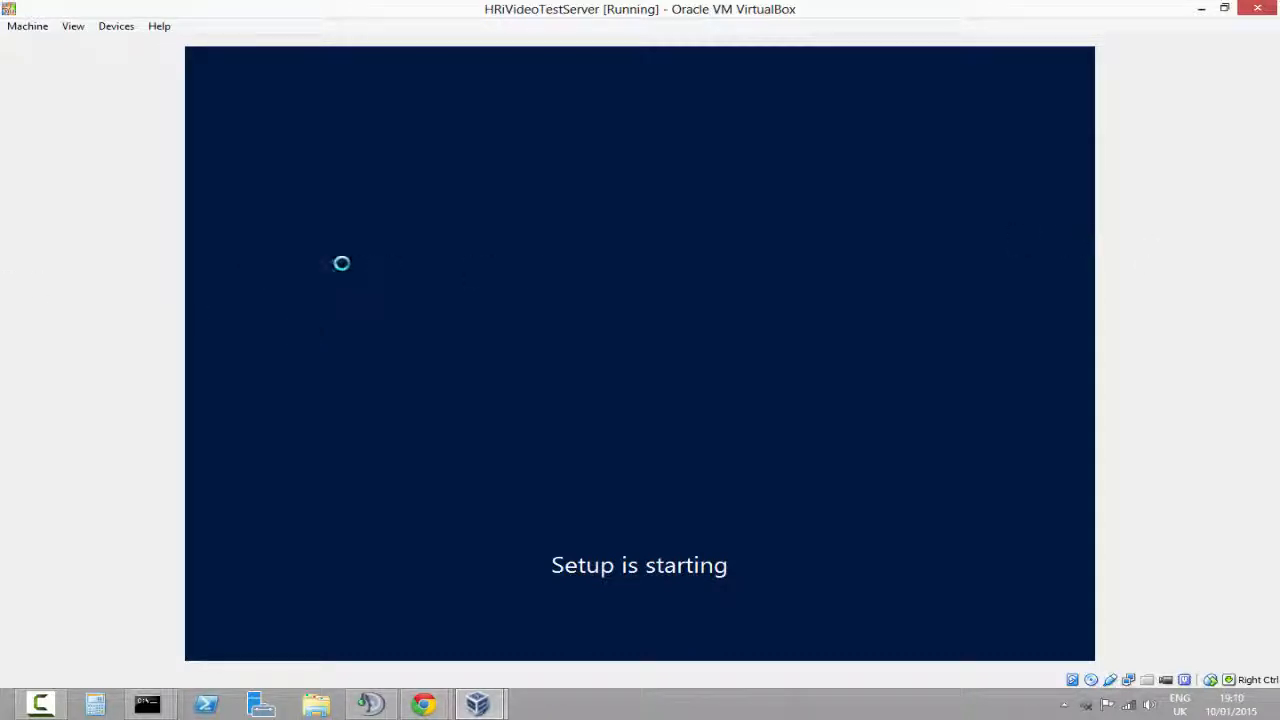
left_click(116, 27)
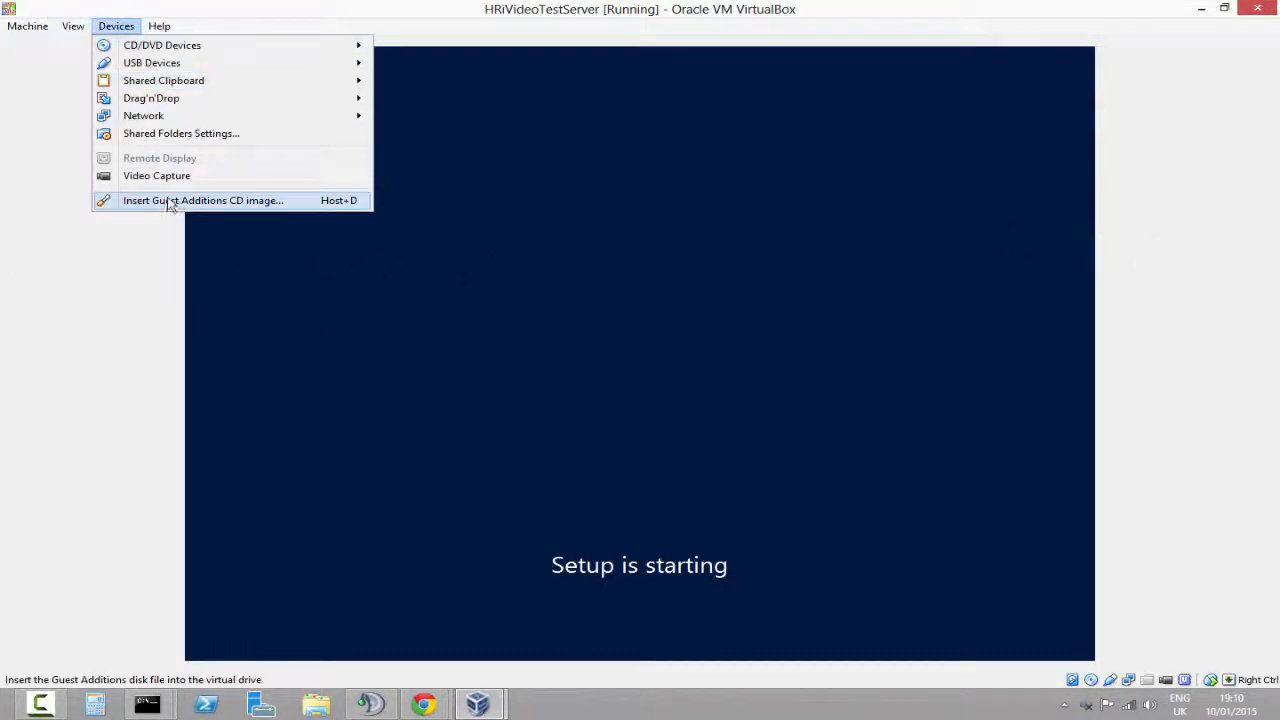
mouse_move(27, 26)
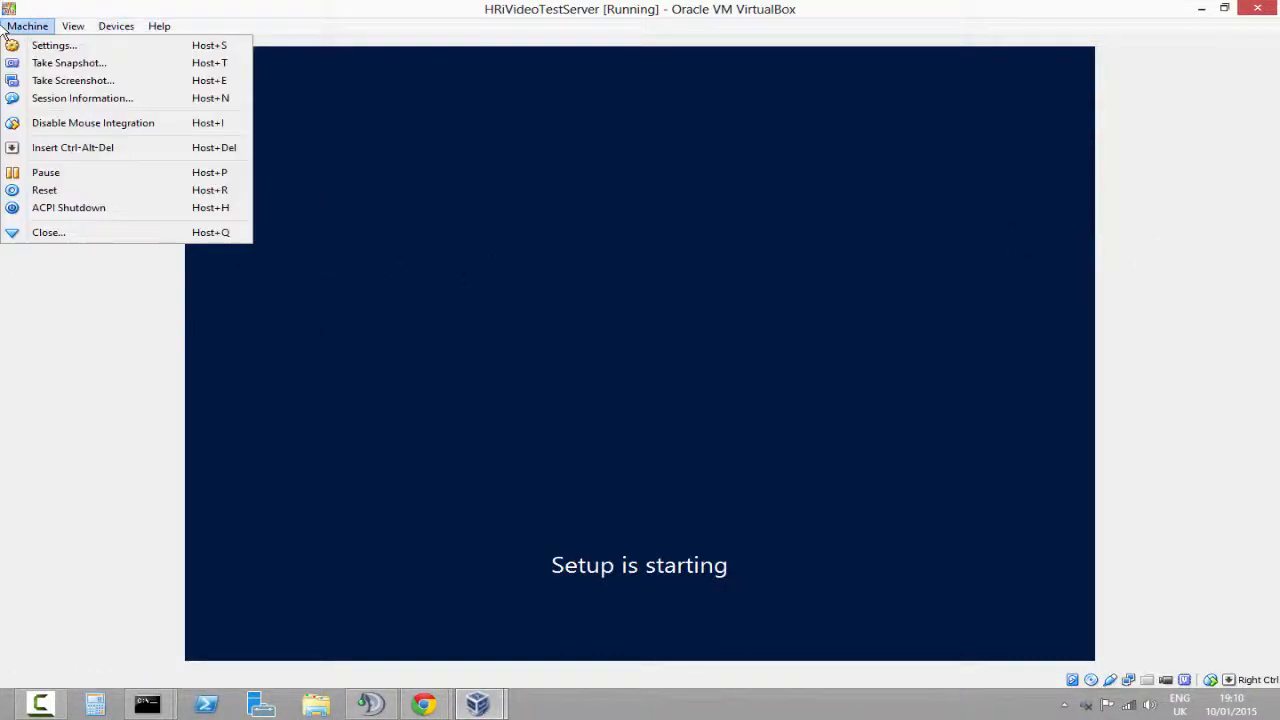
left_click(134, 271)
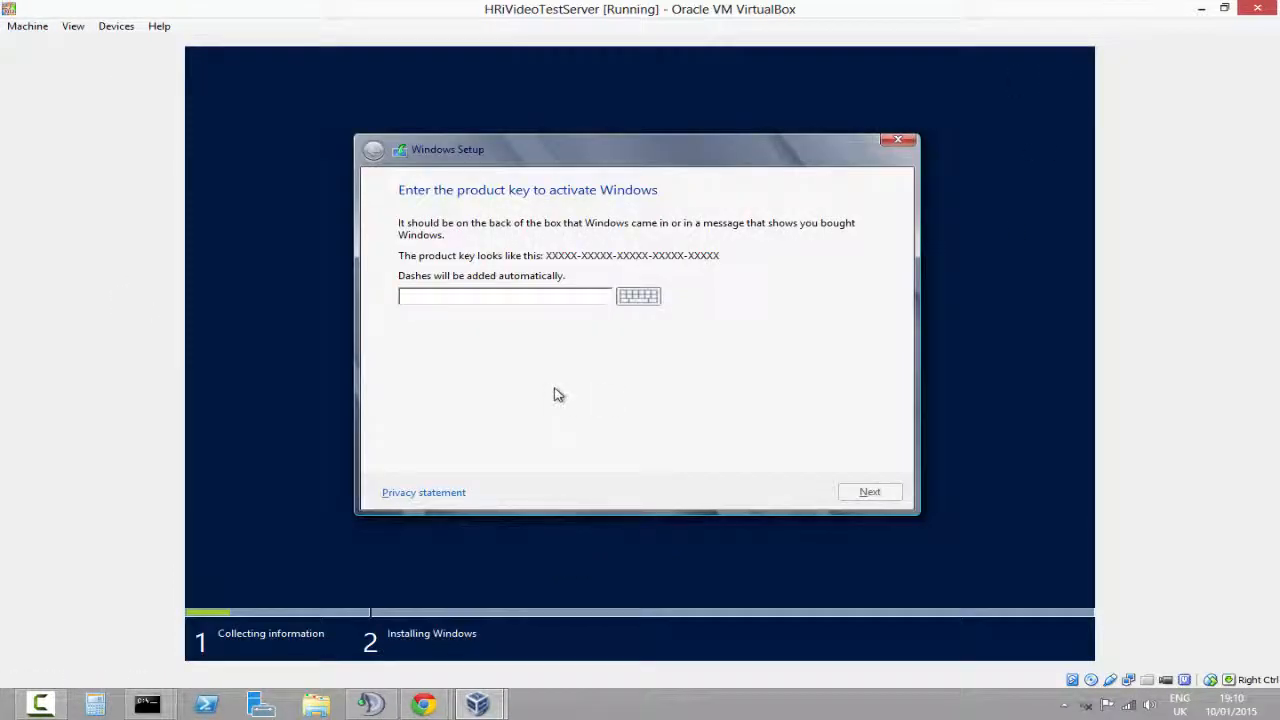
Close the running virtual machine, choosing to save the machine state
left_click(1257, 8)
left_click(606, 325)
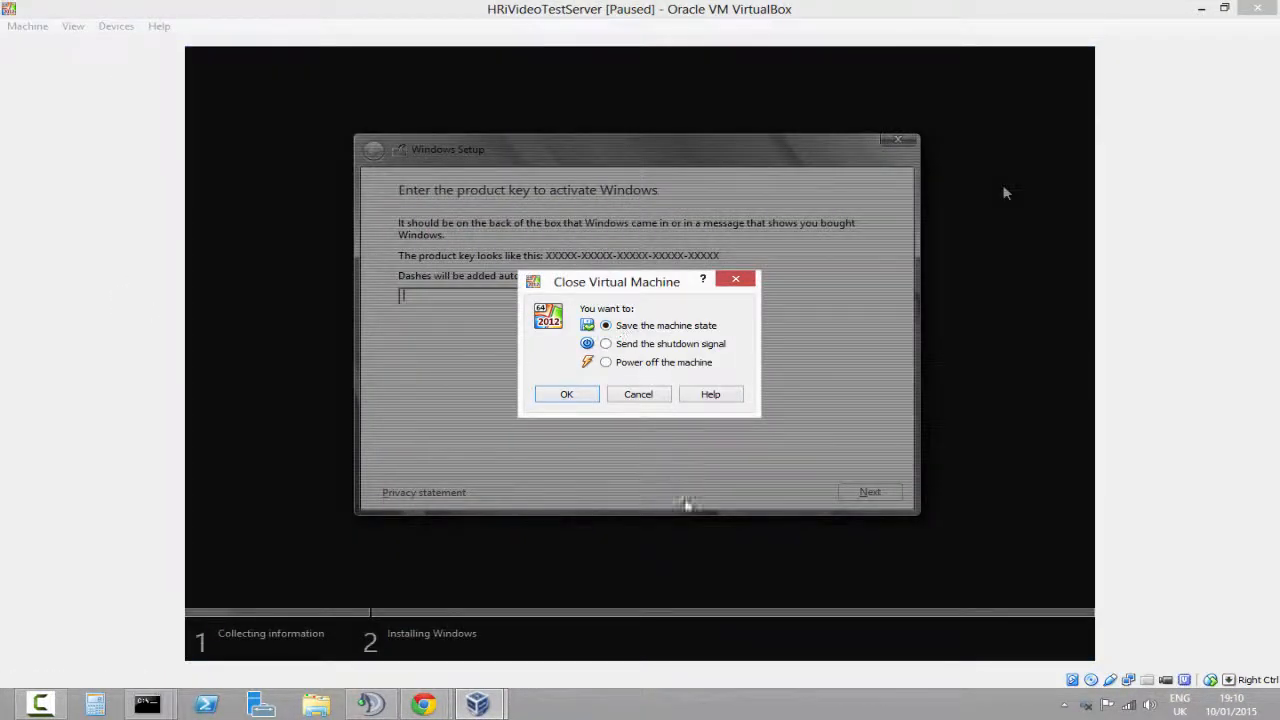
left_click(566, 395)
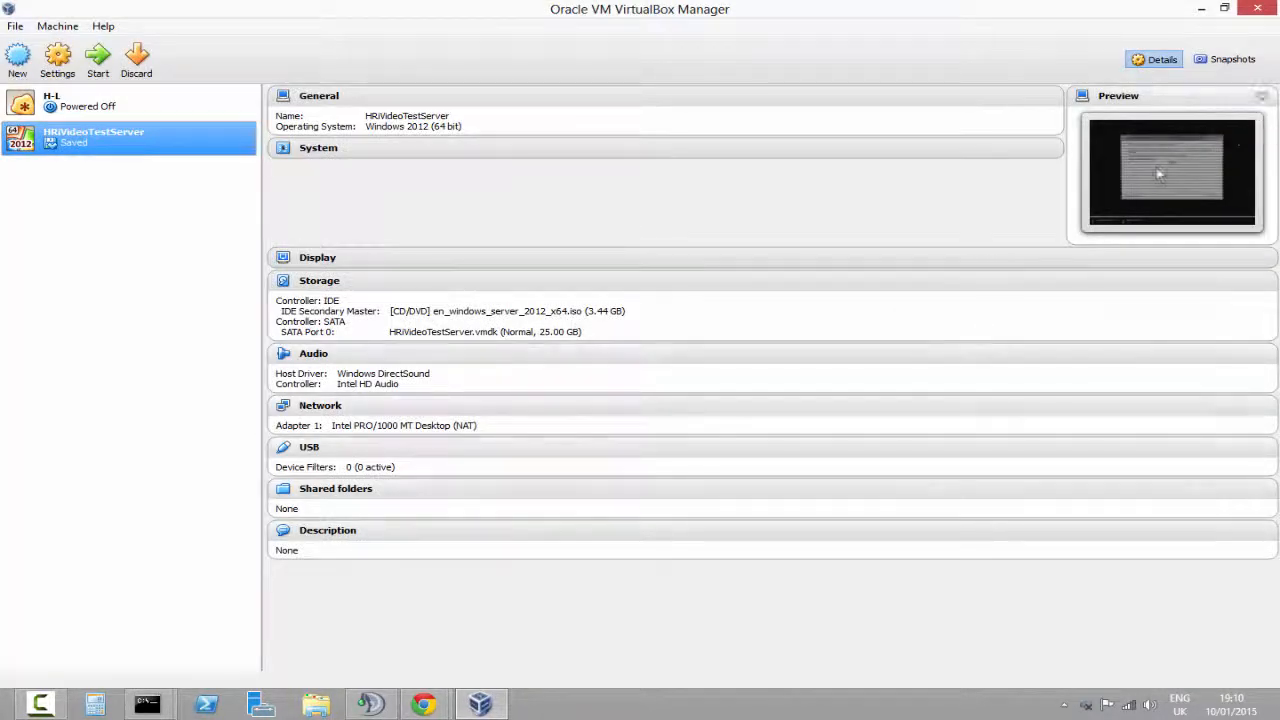
Start the saved HRiVideoTestServer virtual machine again to restore its state
left_click(97, 58)
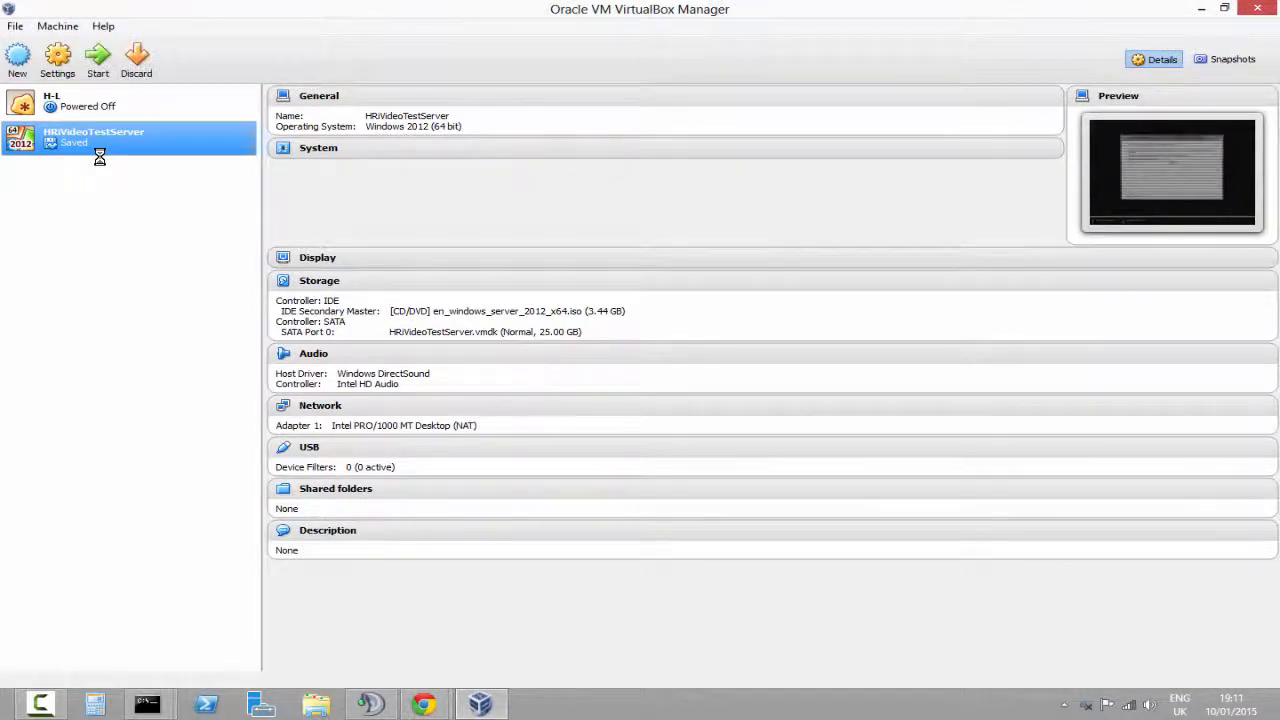
left_click(97, 56)
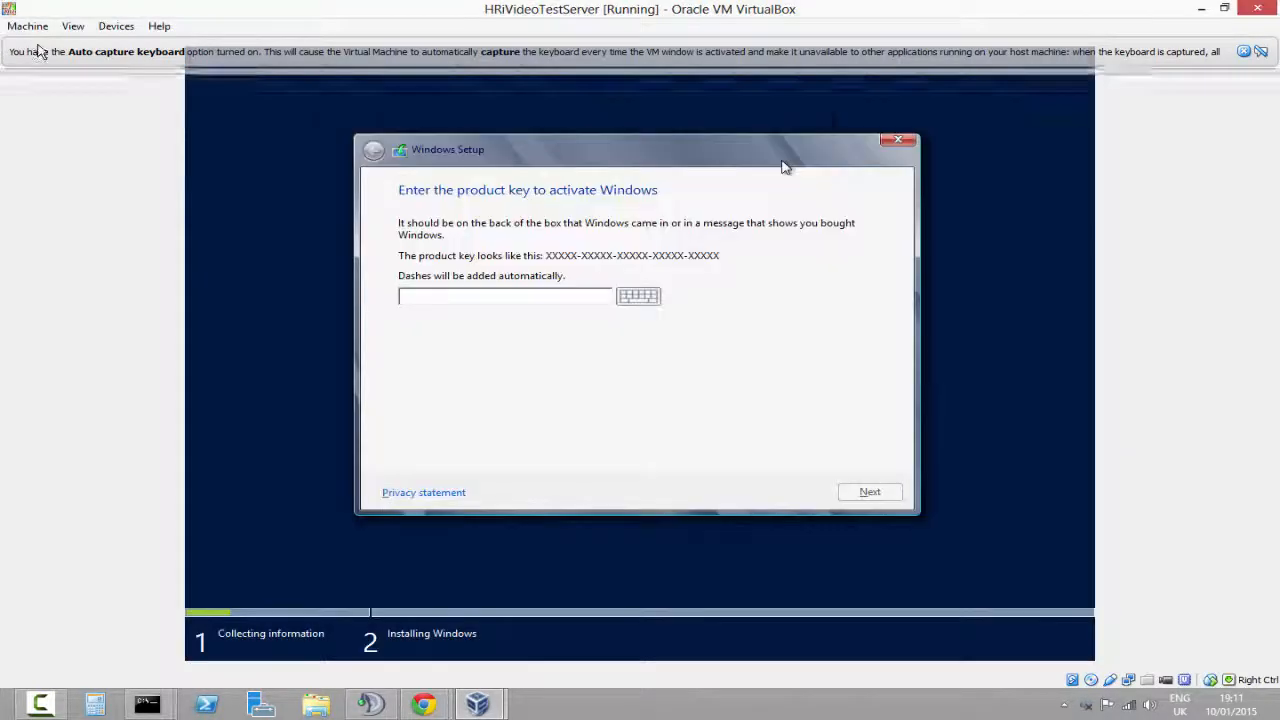
Take a snapshot of the running machine named Snapshot 1 with the description Test Snapshot
left_click(27, 26)
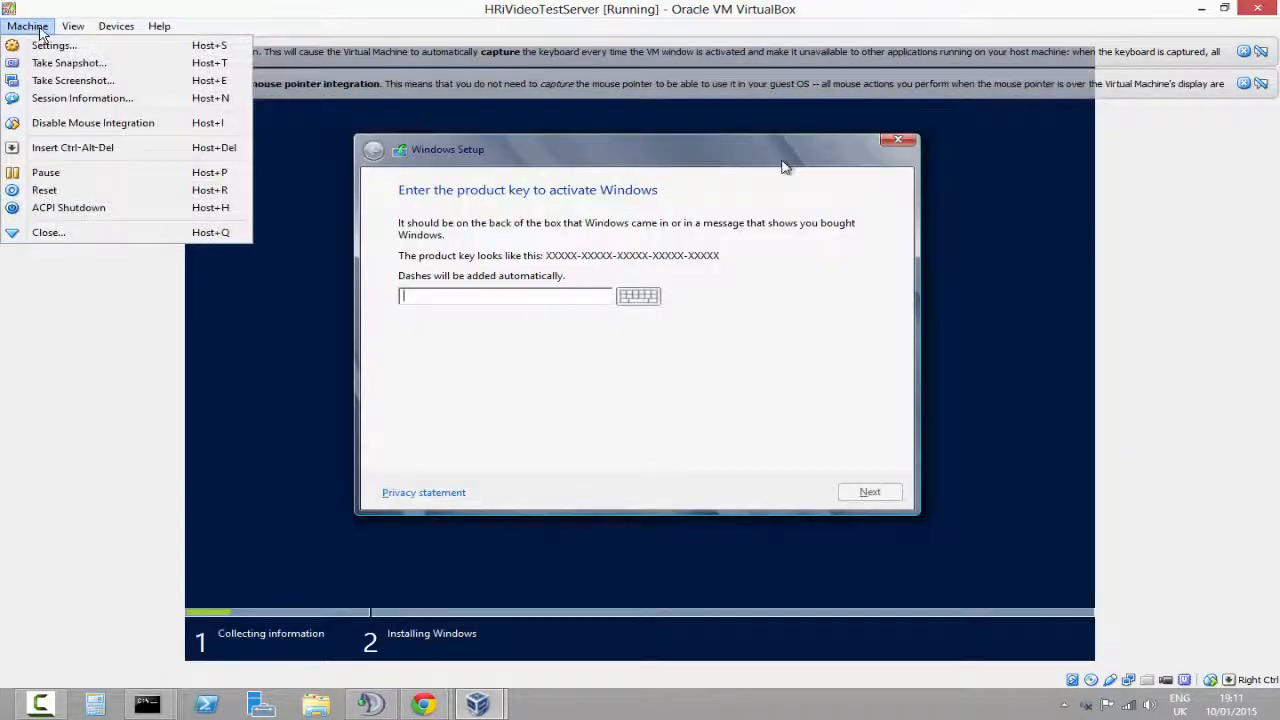
left_click(107, 65)
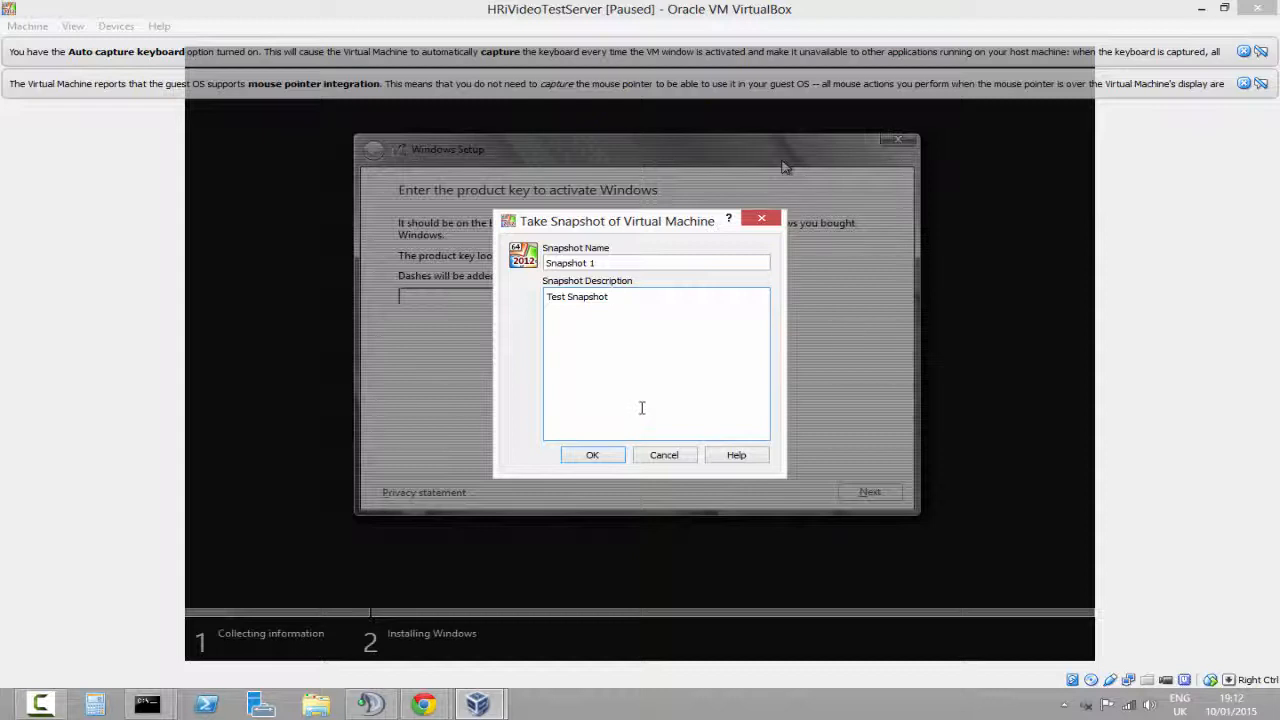
left_click(592, 455)
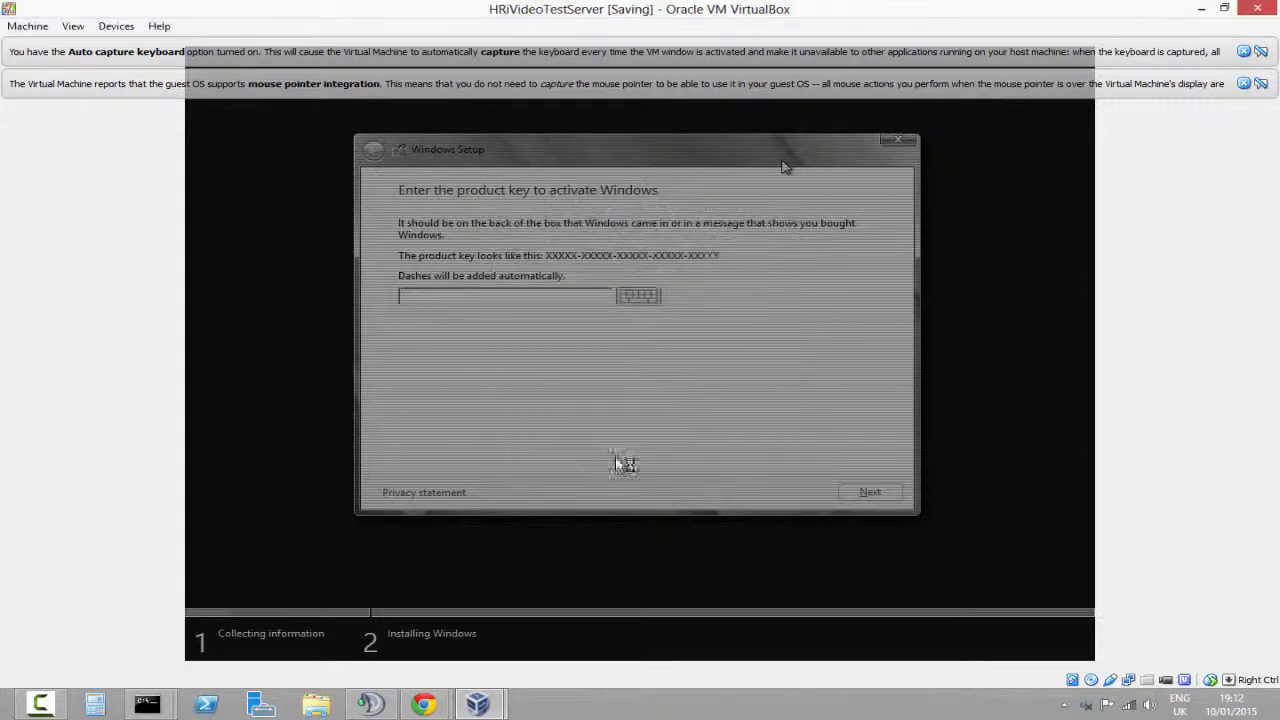
left_click(27, 26)
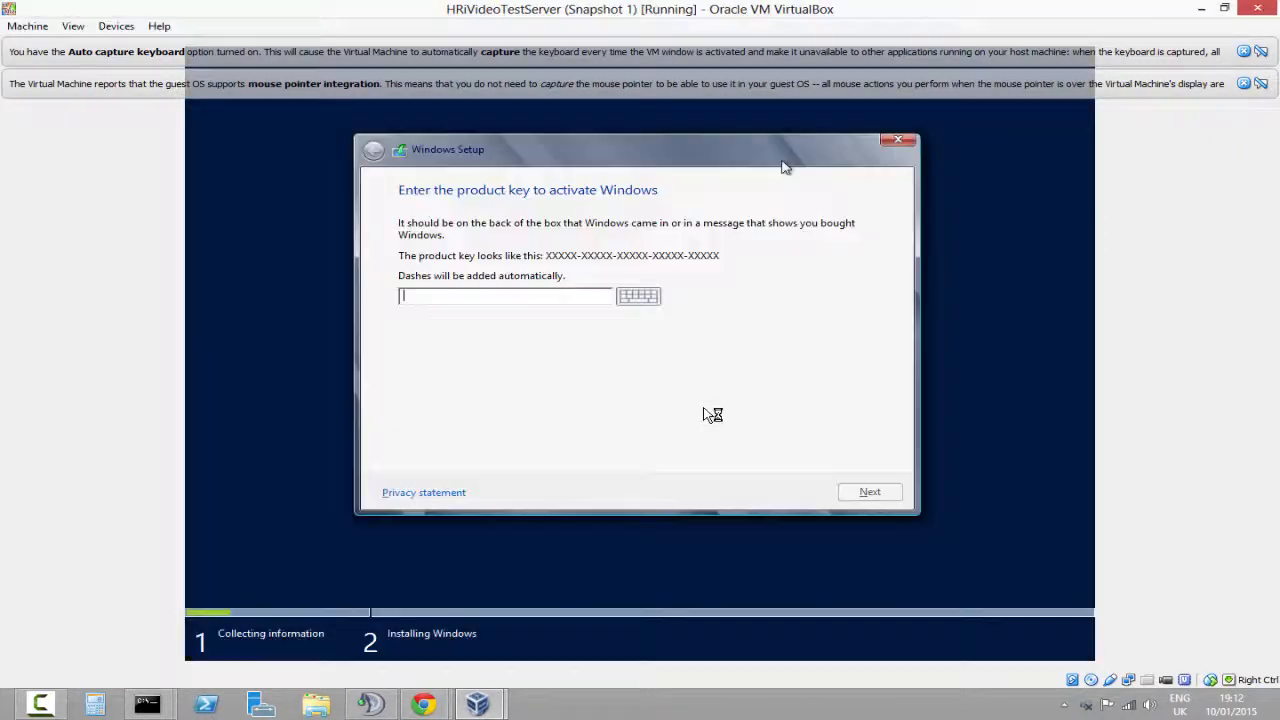
left_click(27, 26)
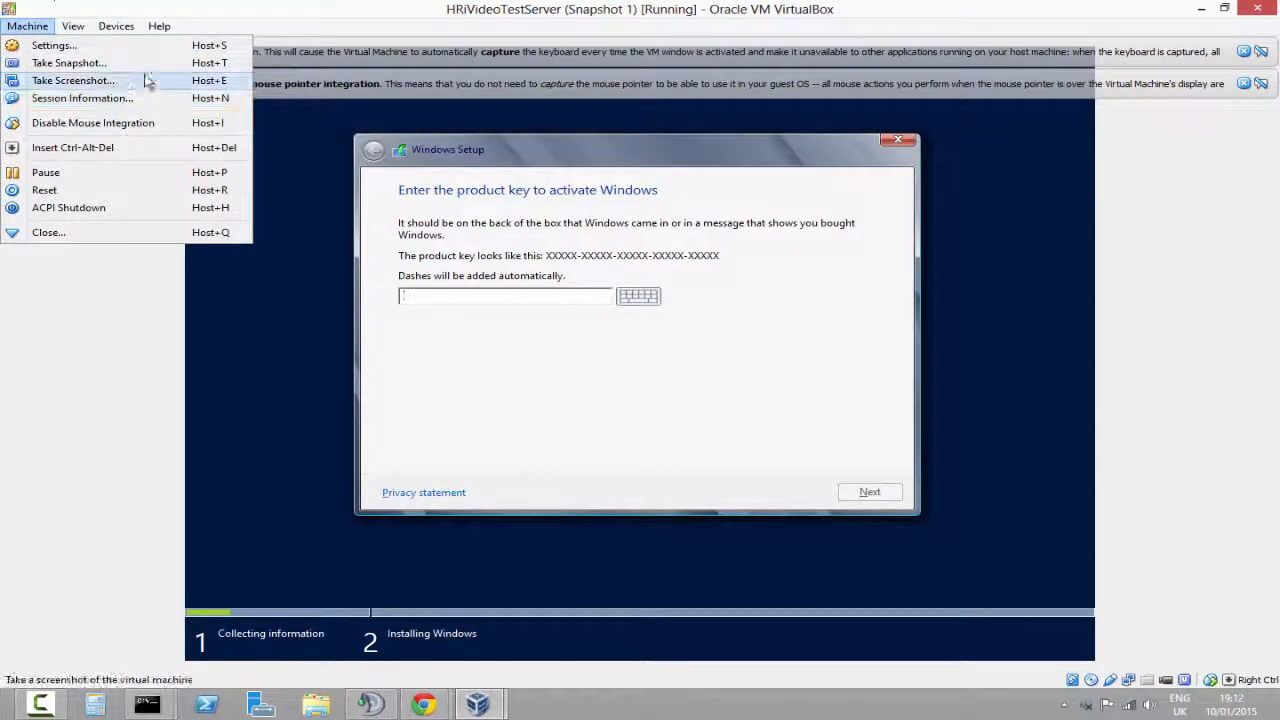
left_click(180, 45)
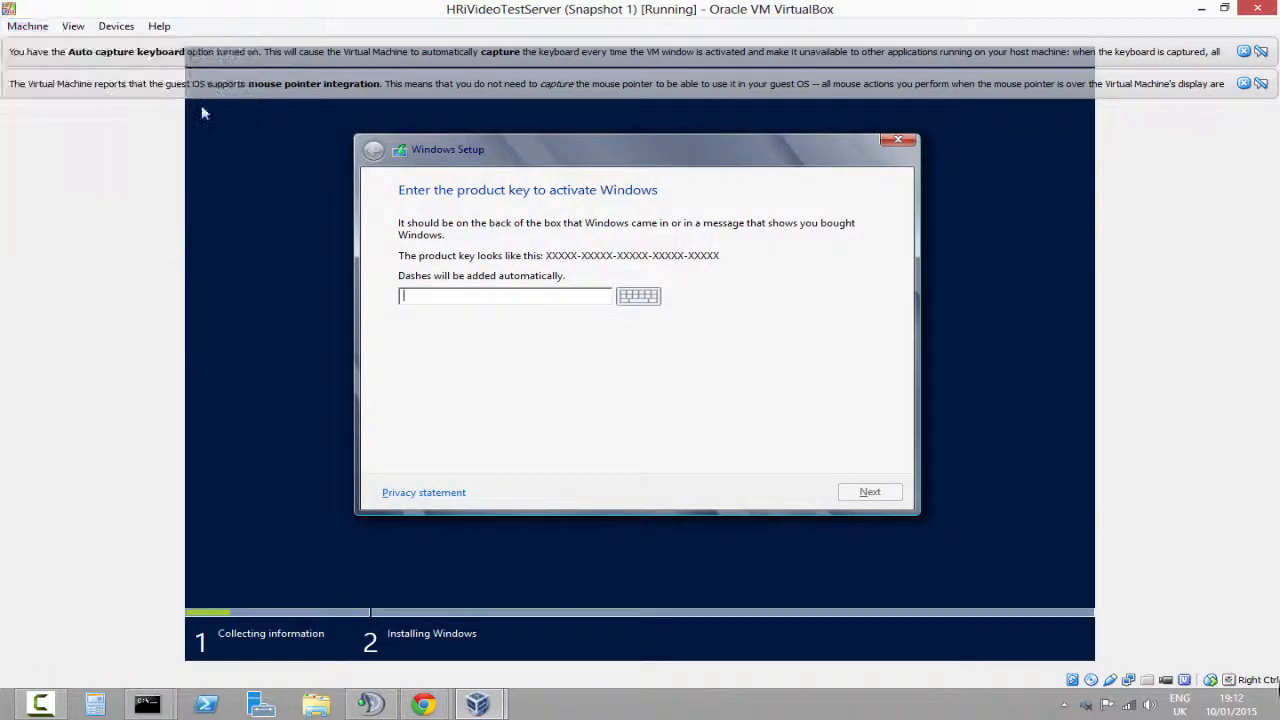
left_click(408, 287)
left_click(422, 344)
left_click(810, 461)
left_click(72, 26)
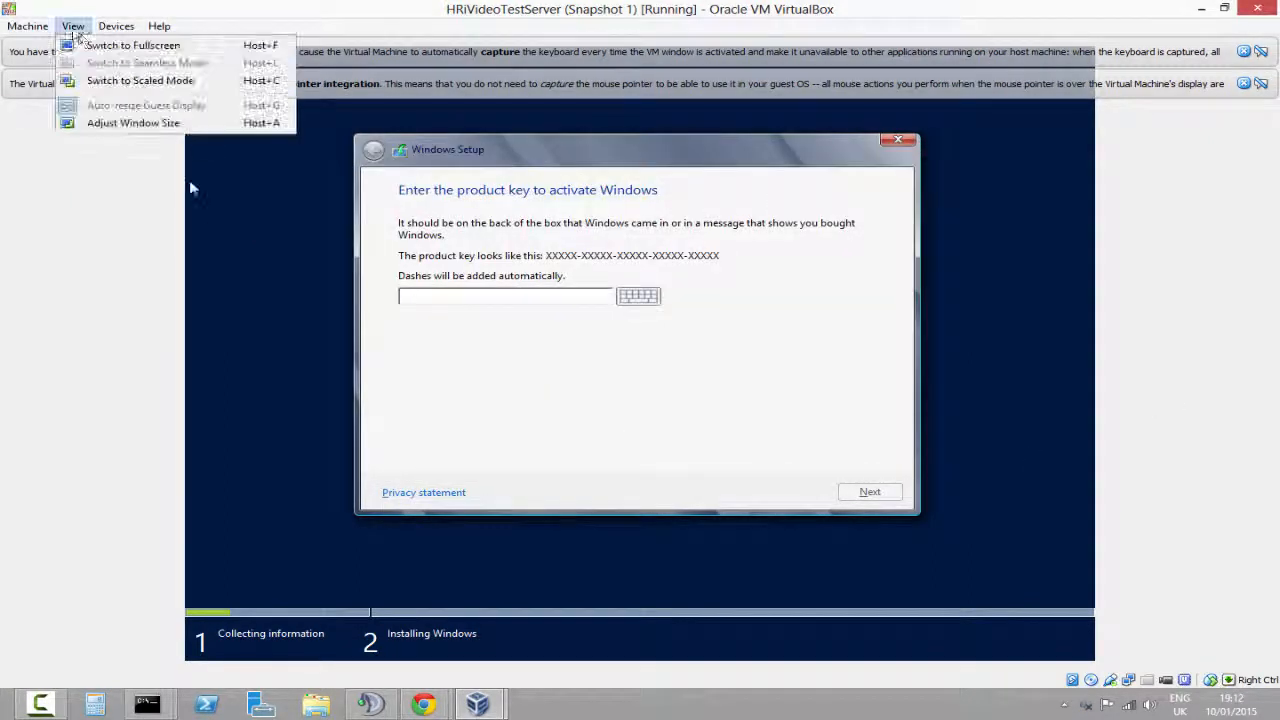
left_click(100, 43)
left_click(72, 26)
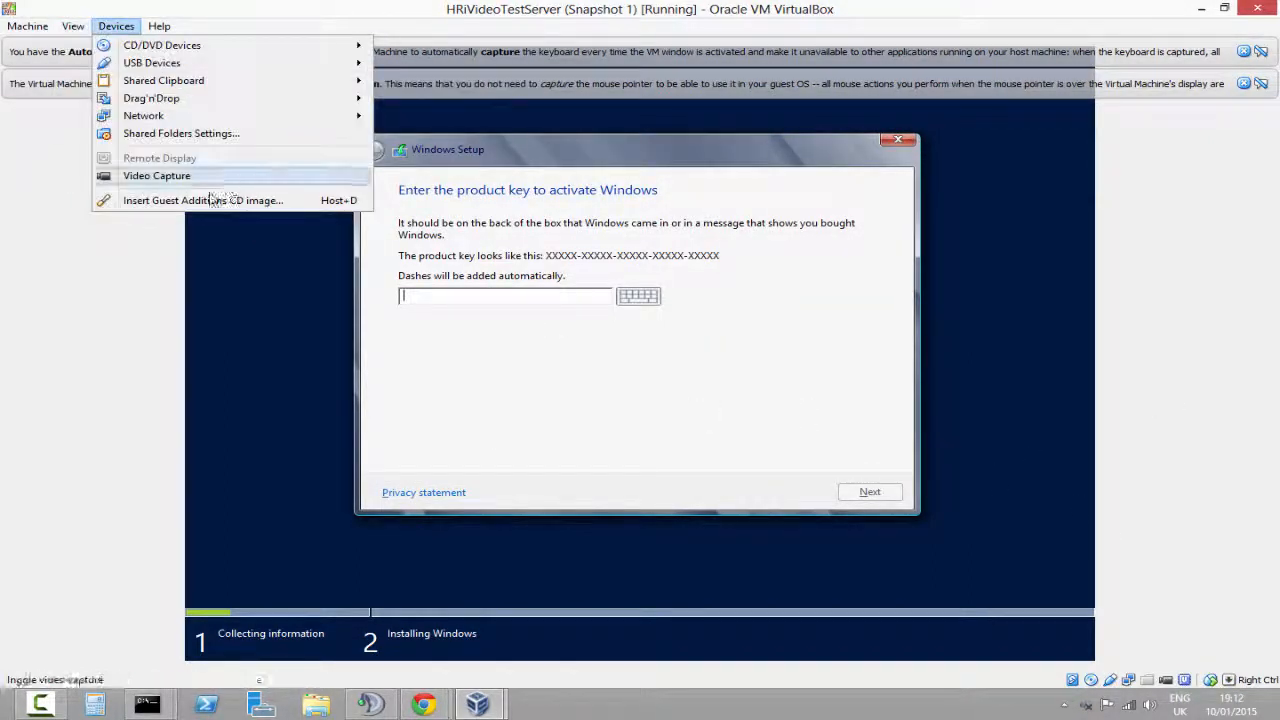
Close the virtual machine again, saving the machine state
left_click(1257, 8)
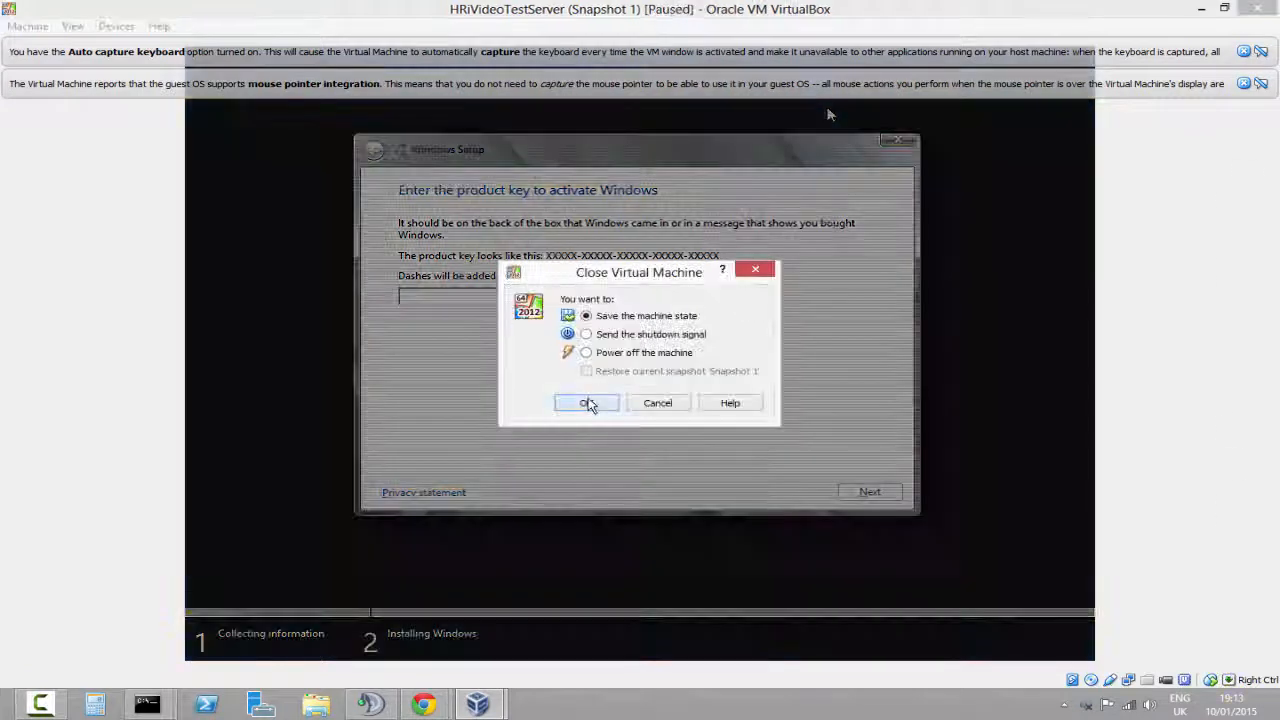
left_click(586, 403)
right_click(556, 271)
left_click(509, 234)
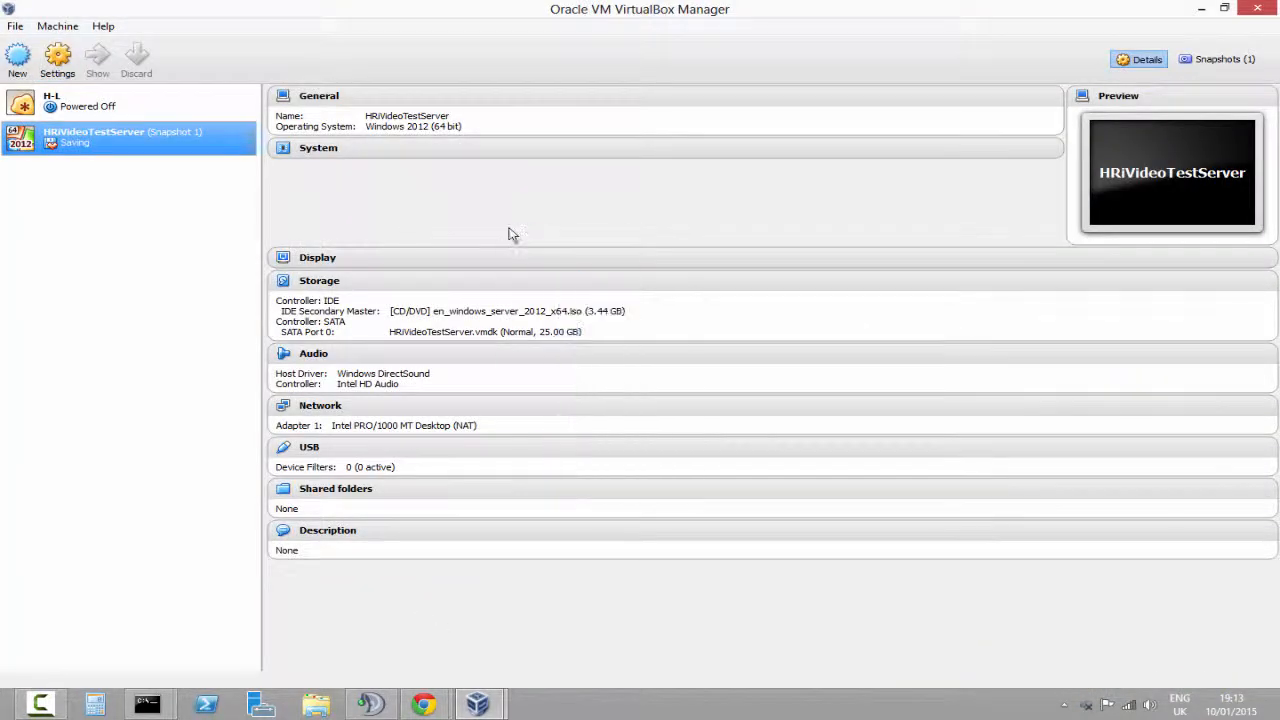
Switch the manager to the Snapshots view and show the details of Snapshot 1
right_click(509, 229)
left_click(1220, 59)
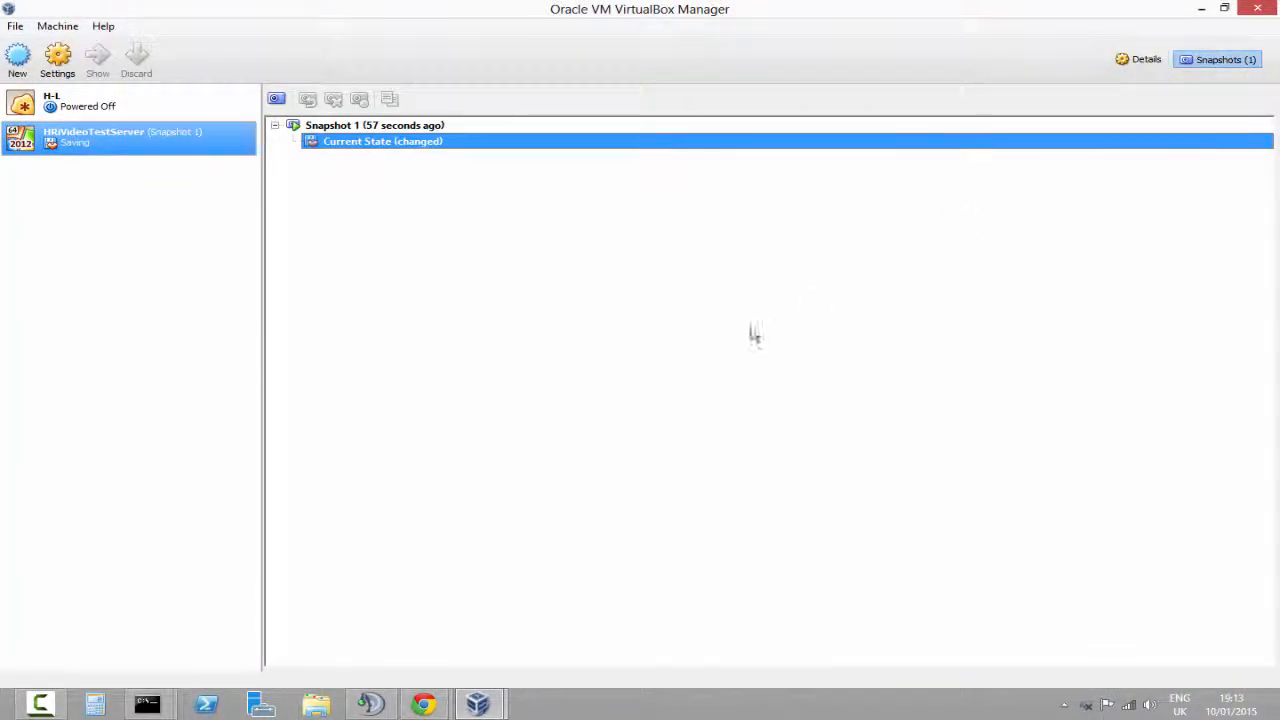
right_click(433, 147)
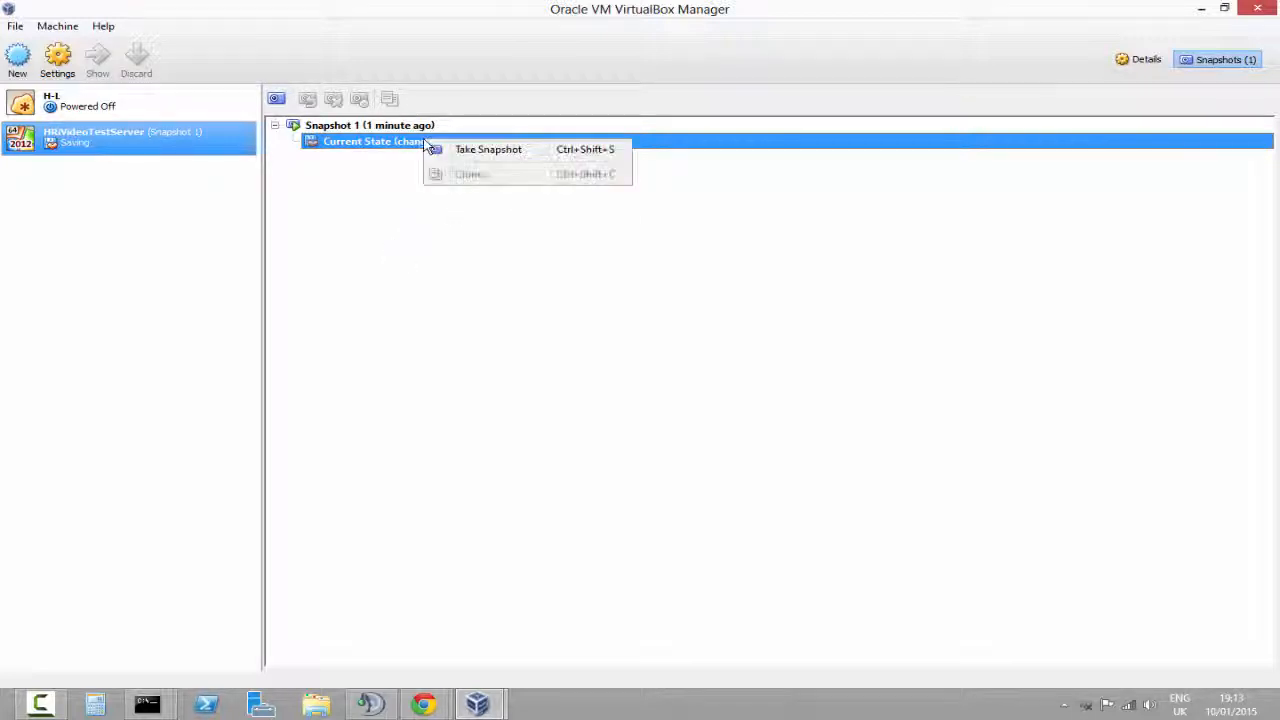
left_click(690, 168)
left_click(458, 127)
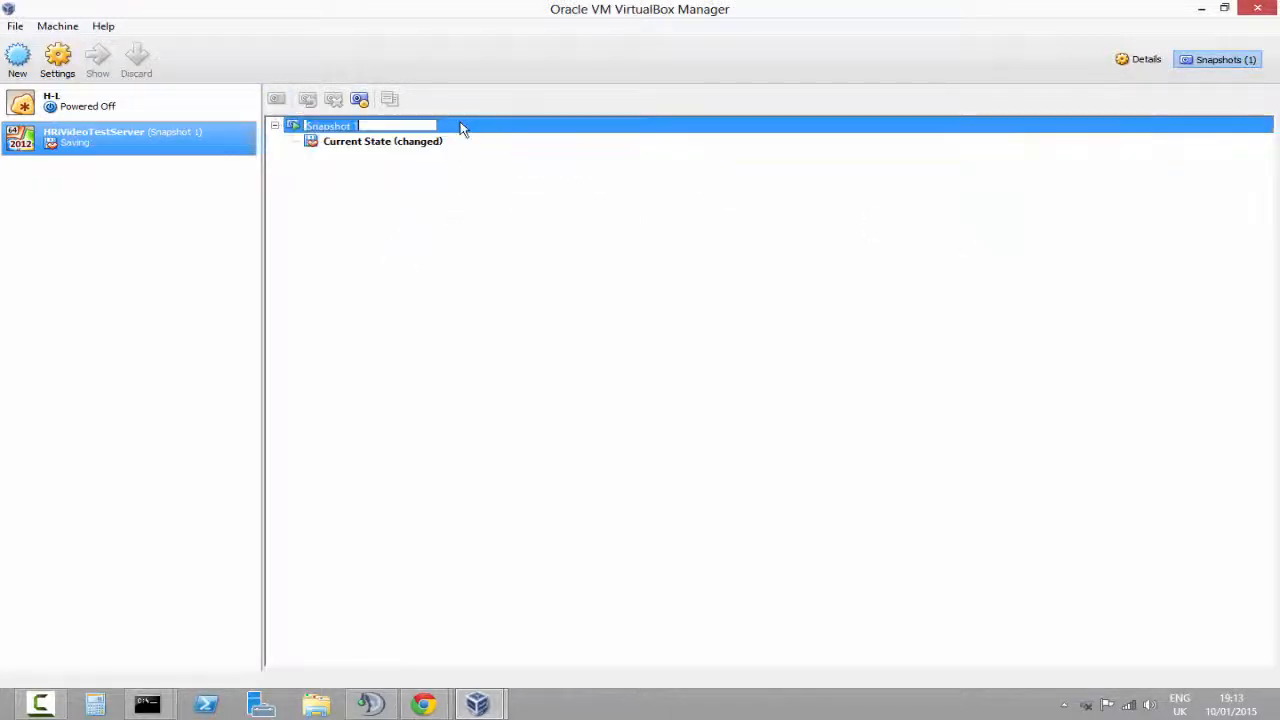
right_click(292, 125)
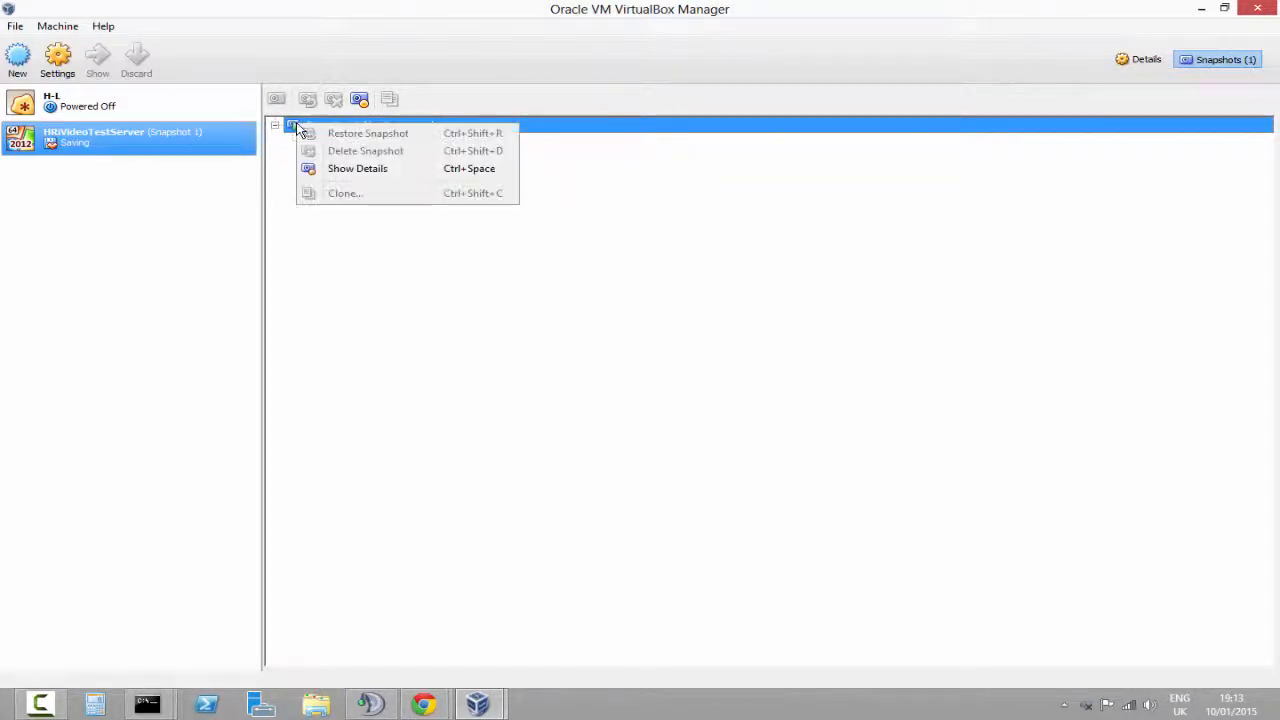
left_click(480, 168)
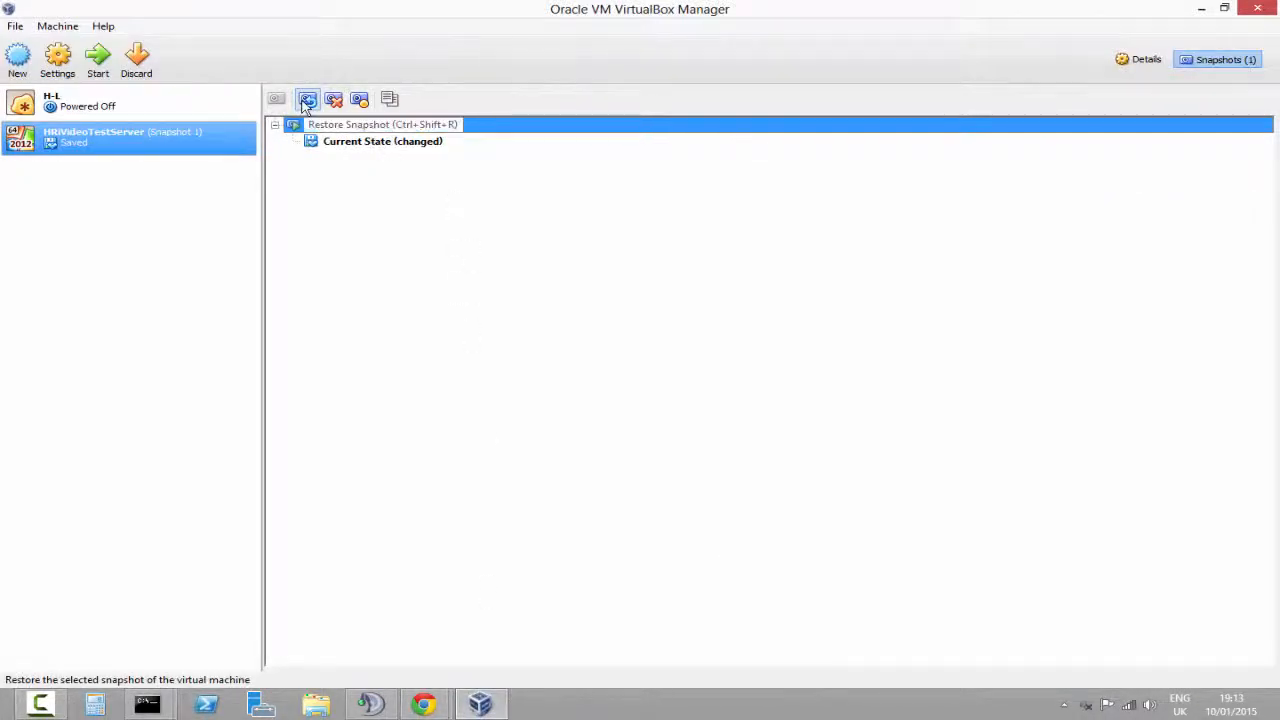
left_click(307, 100)
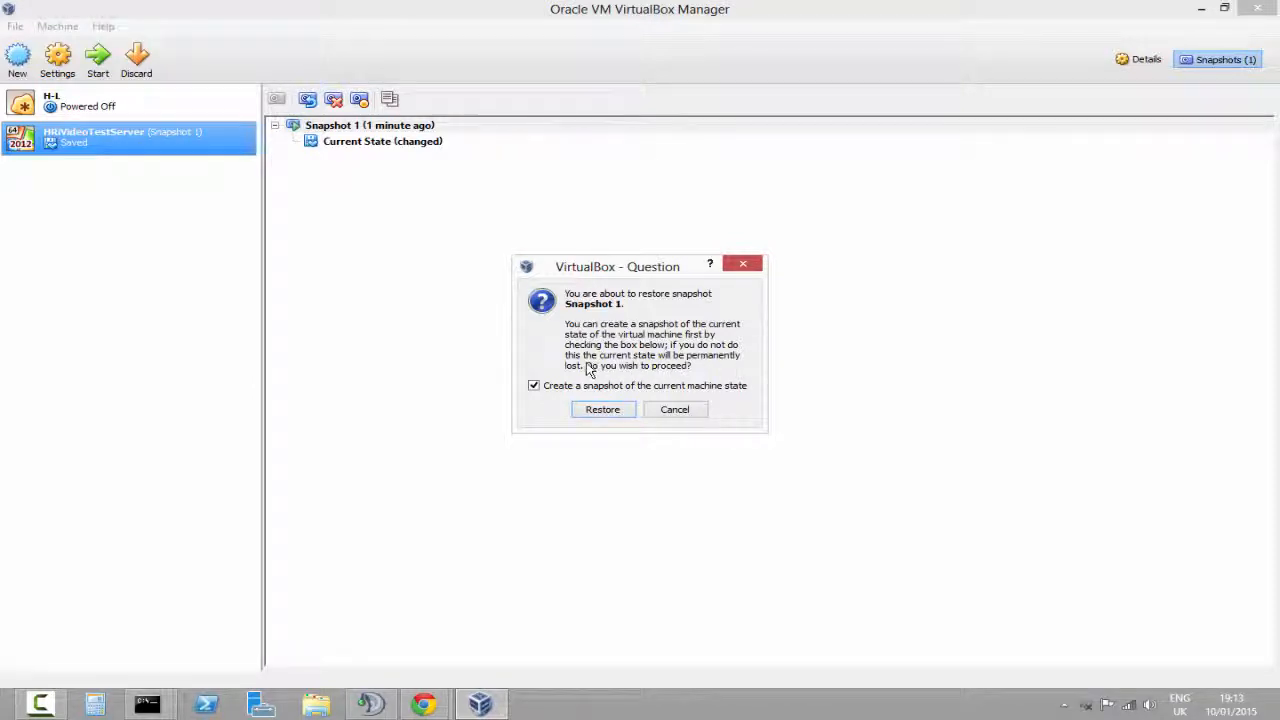
left_click(615, 409)
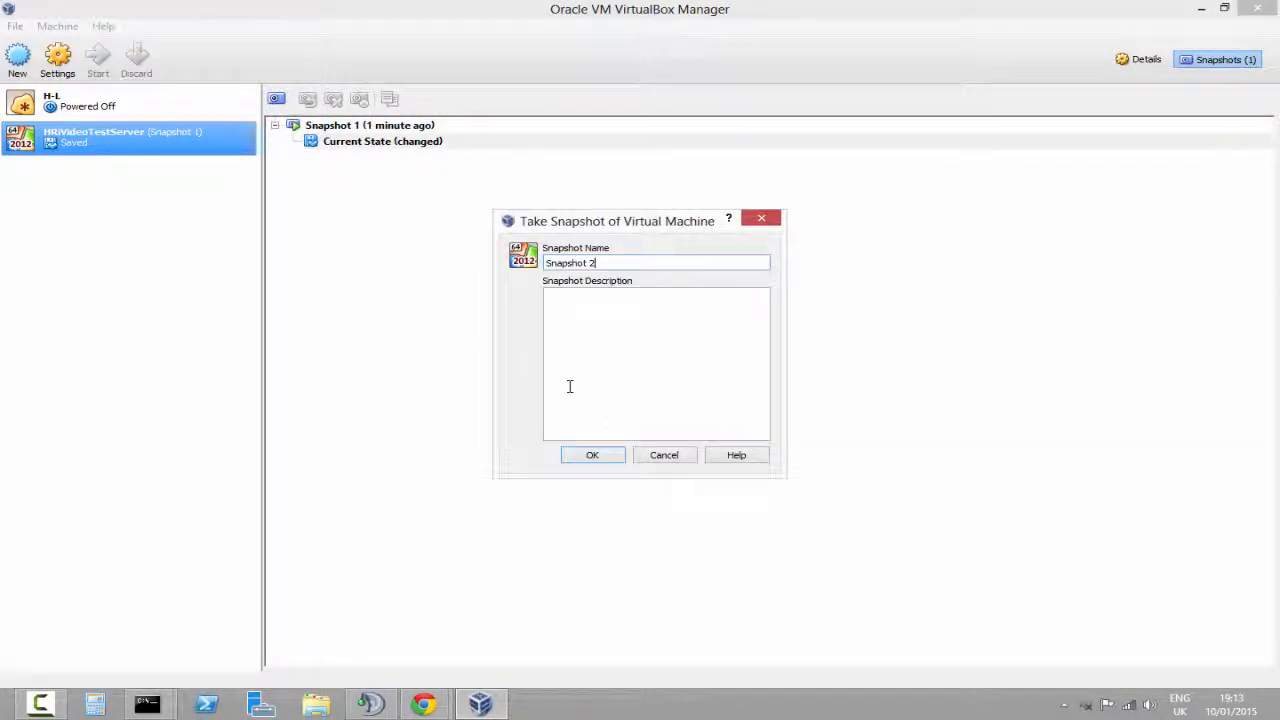
left_click(660, 456)
Restore Snapshot 1 without creating a snapshot of the current machine state, confirming the restore
left_click(335, 125)
left_click(307, 99)
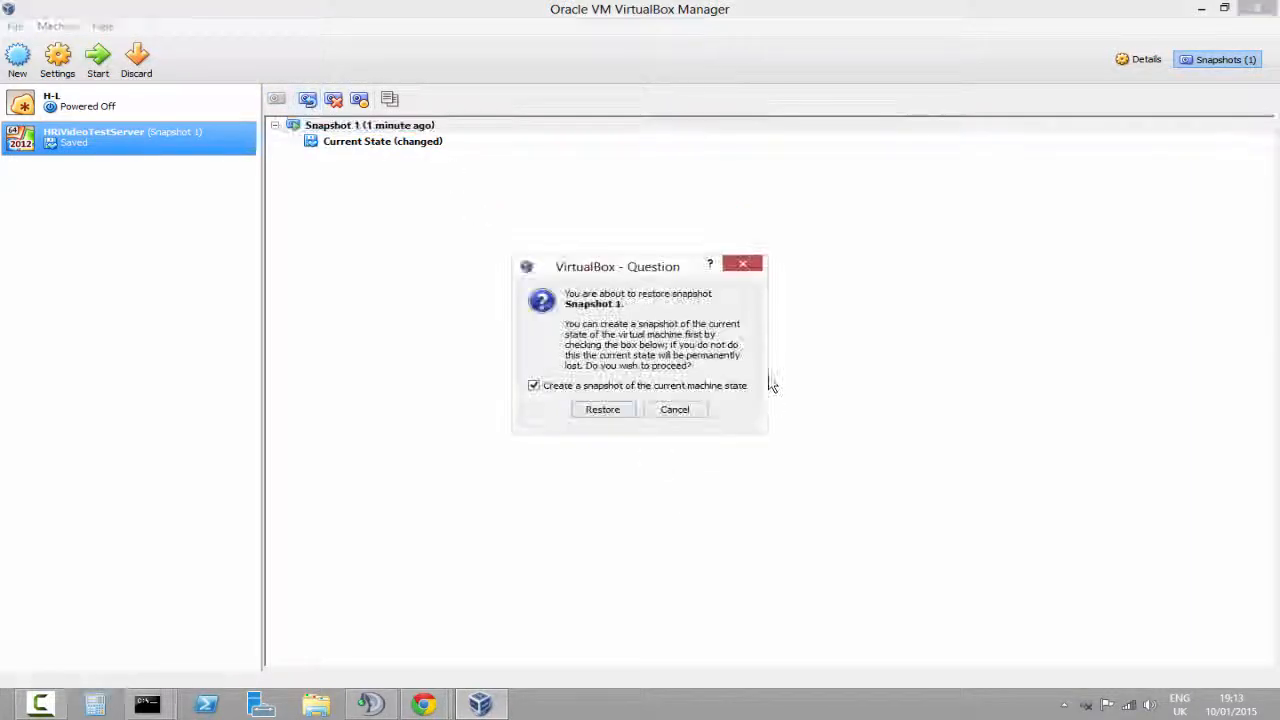
left_click(655, 389)
left_click(603, 409)
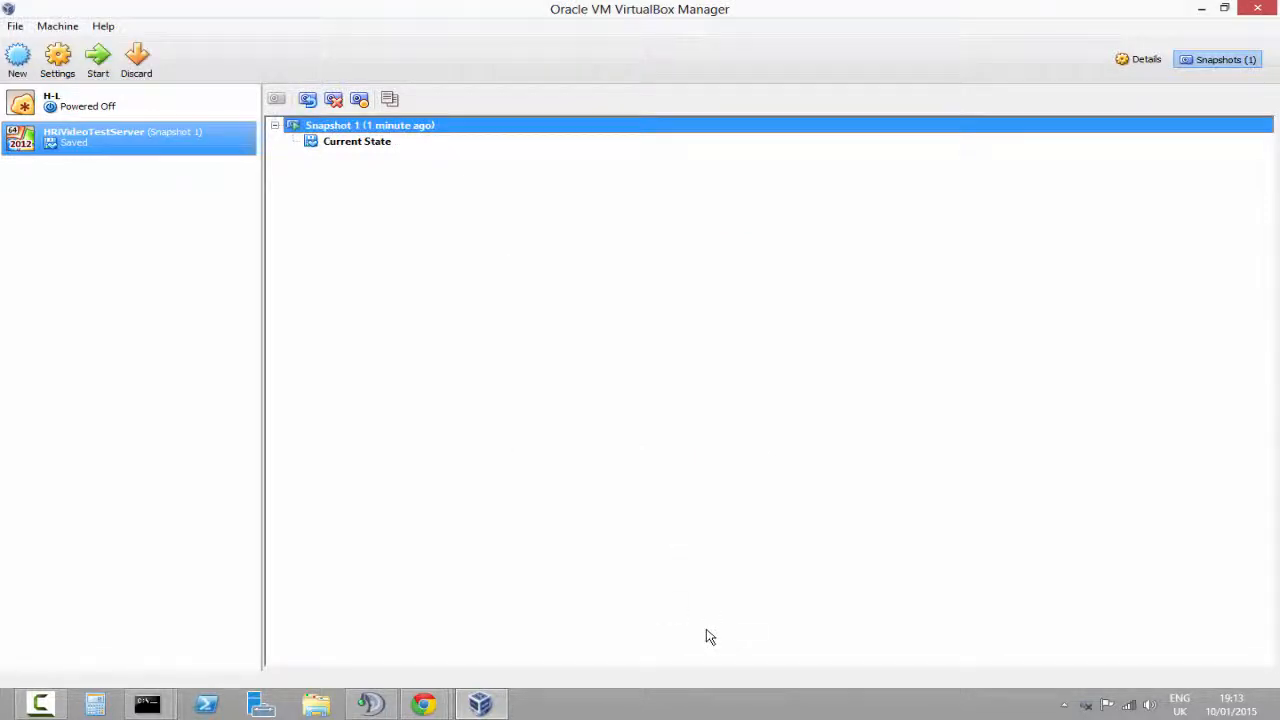
left_click(307, 99)
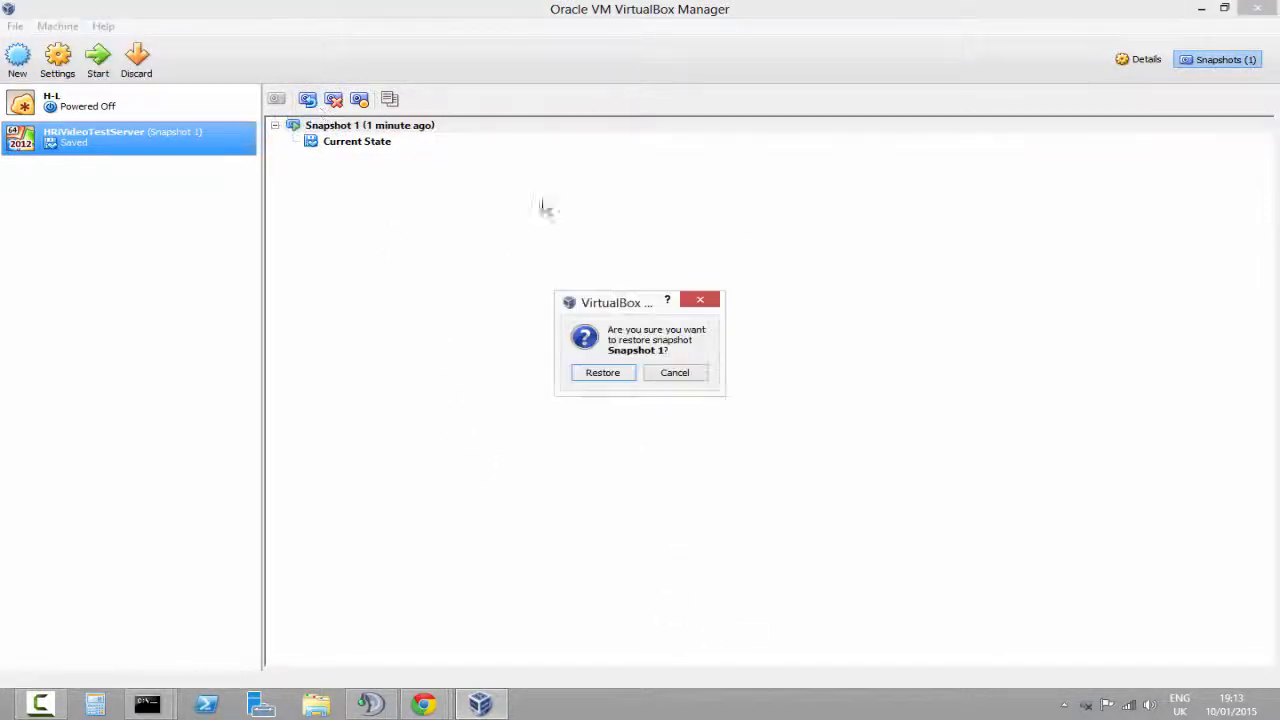
left_click(603, 373)
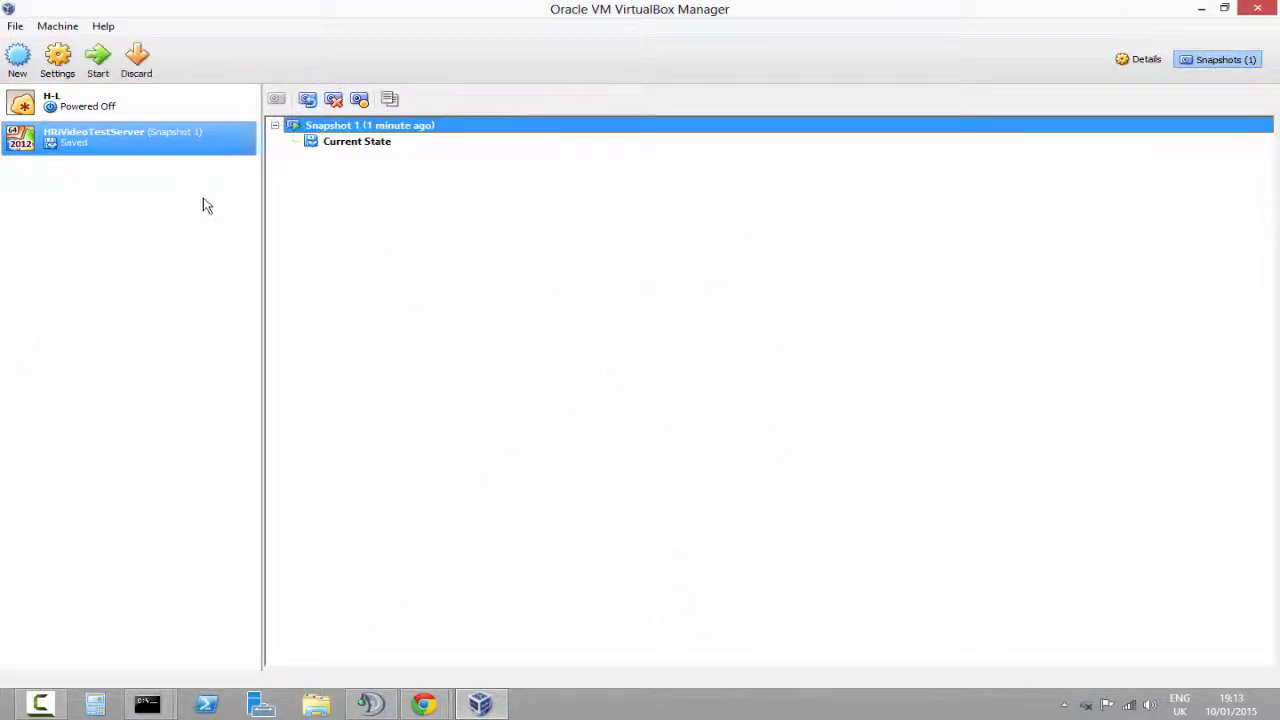
Start the virtual machine and choose Windows Server 2012 Standard (Server with a GUI) to install
left_click(99, 60)
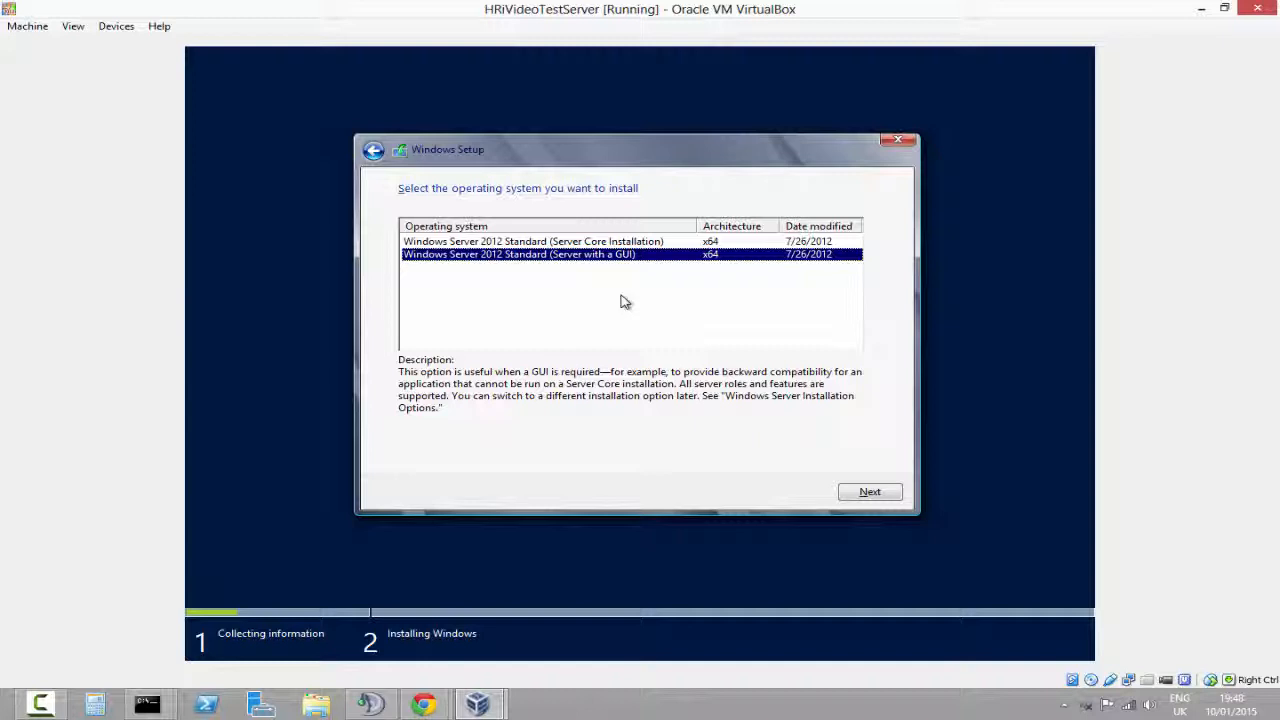
key("Up")
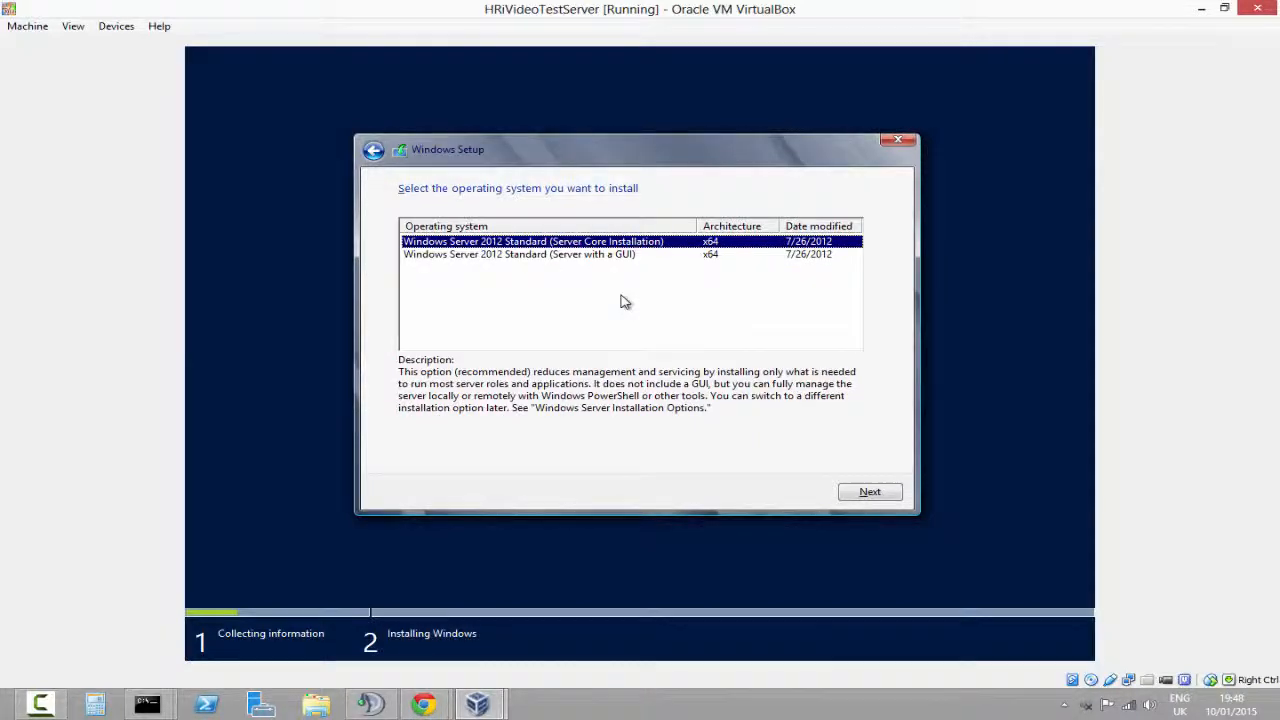
key("Down")
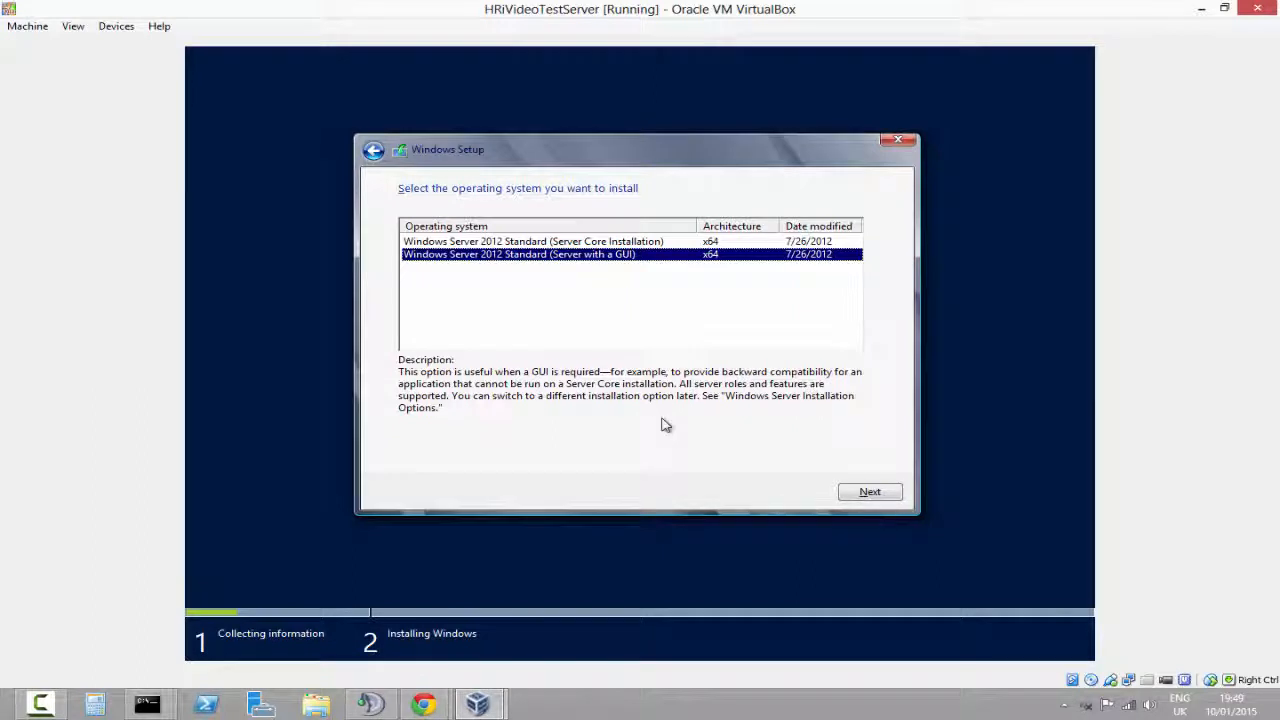
left_click(869, 491)
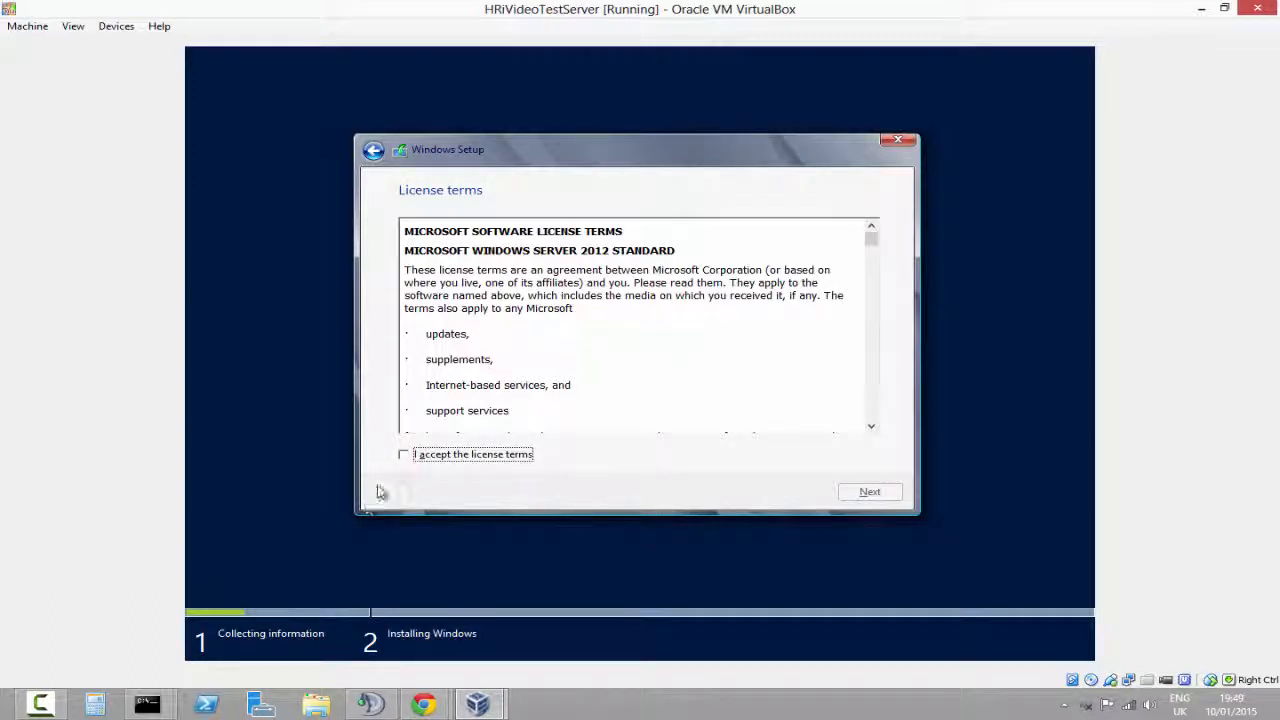
Accept the license terms and continue setup
left_click(432, 457)
left_click(873, 492)
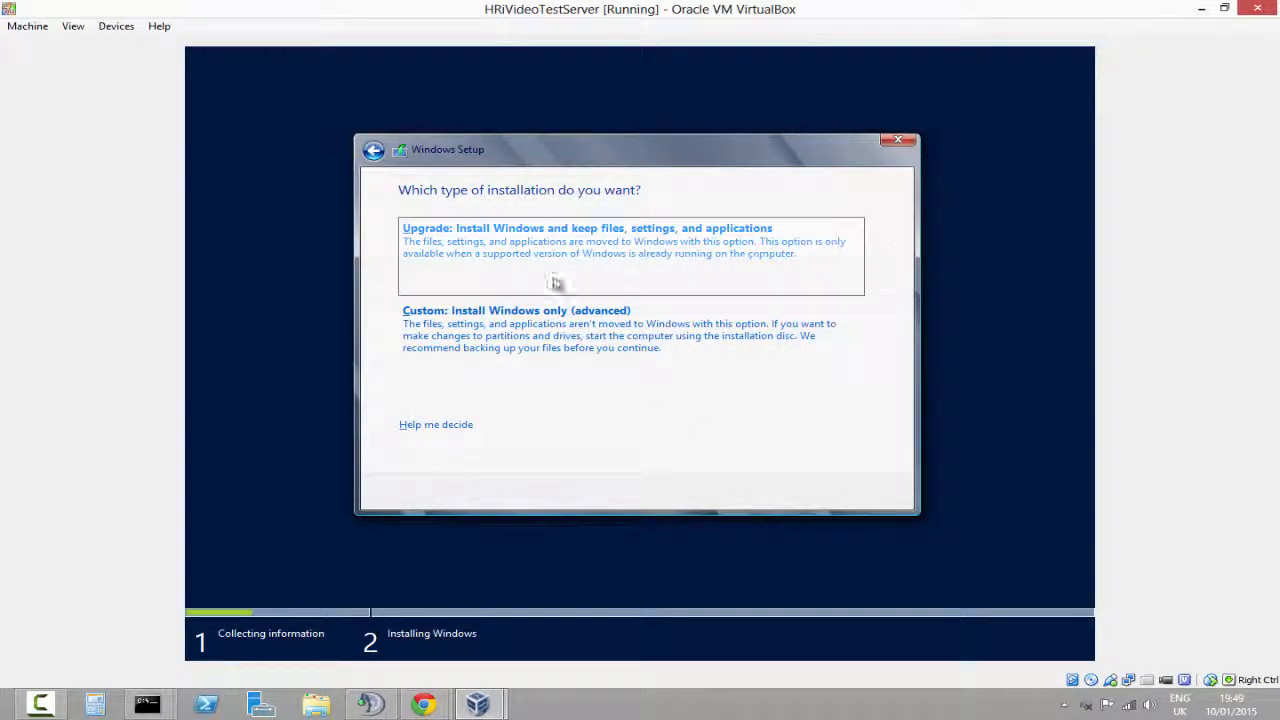
Choose the Custom installation and install Windows onto Drive 0 Unallocated Space
left_click(522, 336)
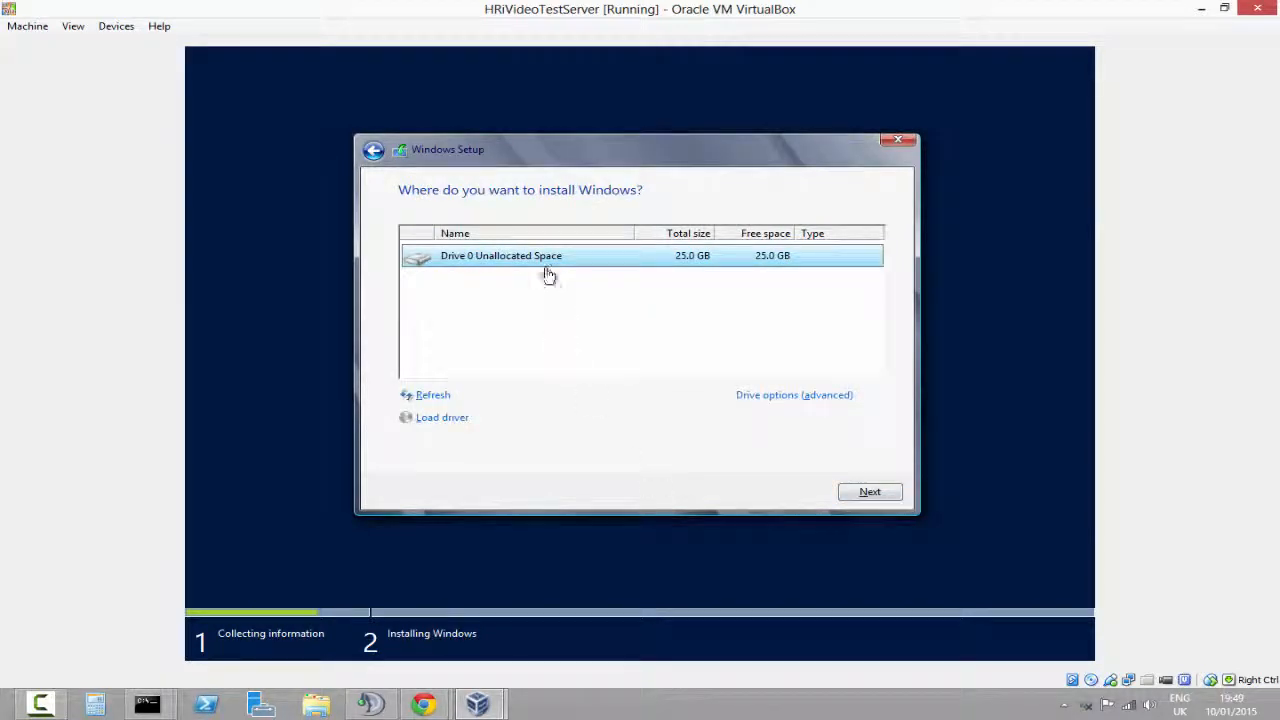
left_click(857, 491)
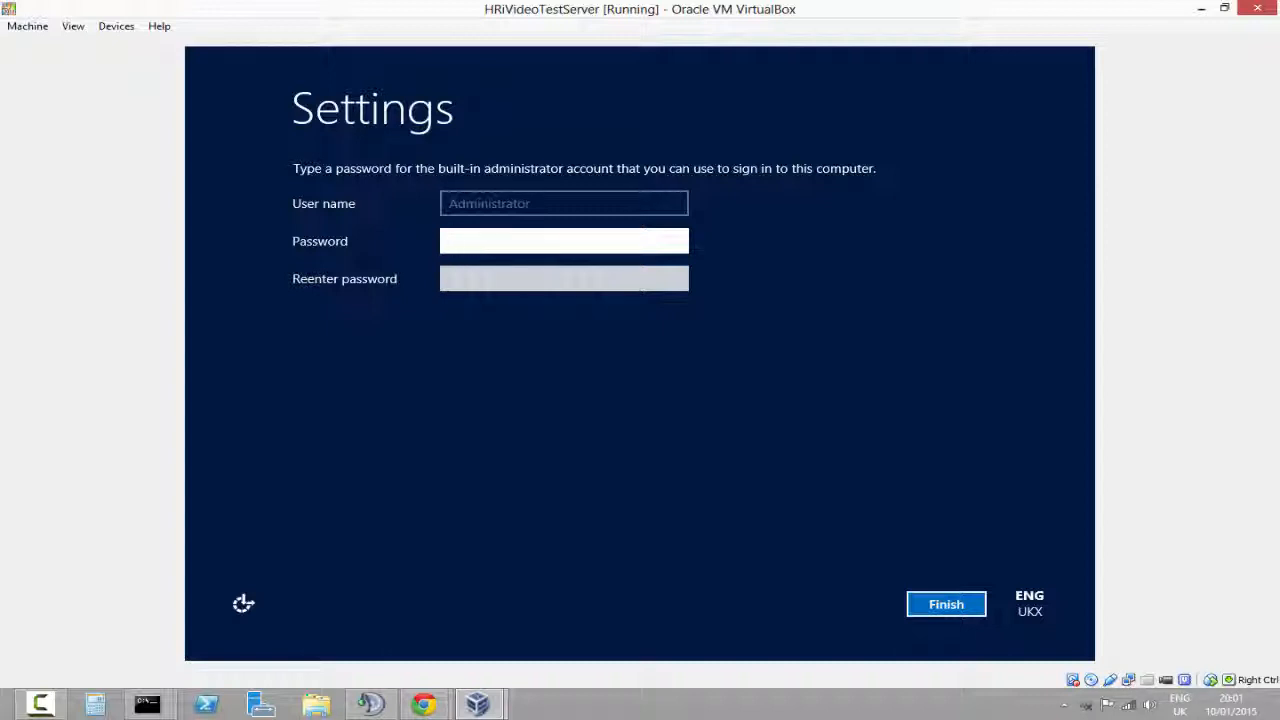
Try to set the built-in Administrator password by entering it in both password fields and finishing
type("*****")
key("BackSpace")
key("BackSpace")
key("BackSpace")
key("BackSpace")
key("BackSpace")
type("*****")
key("BackSpace")
key("BackSpace")
key("BackSpace")
key("BackSpace")
key("BackSpace")
type("*************")
key("Tab")
type("***")
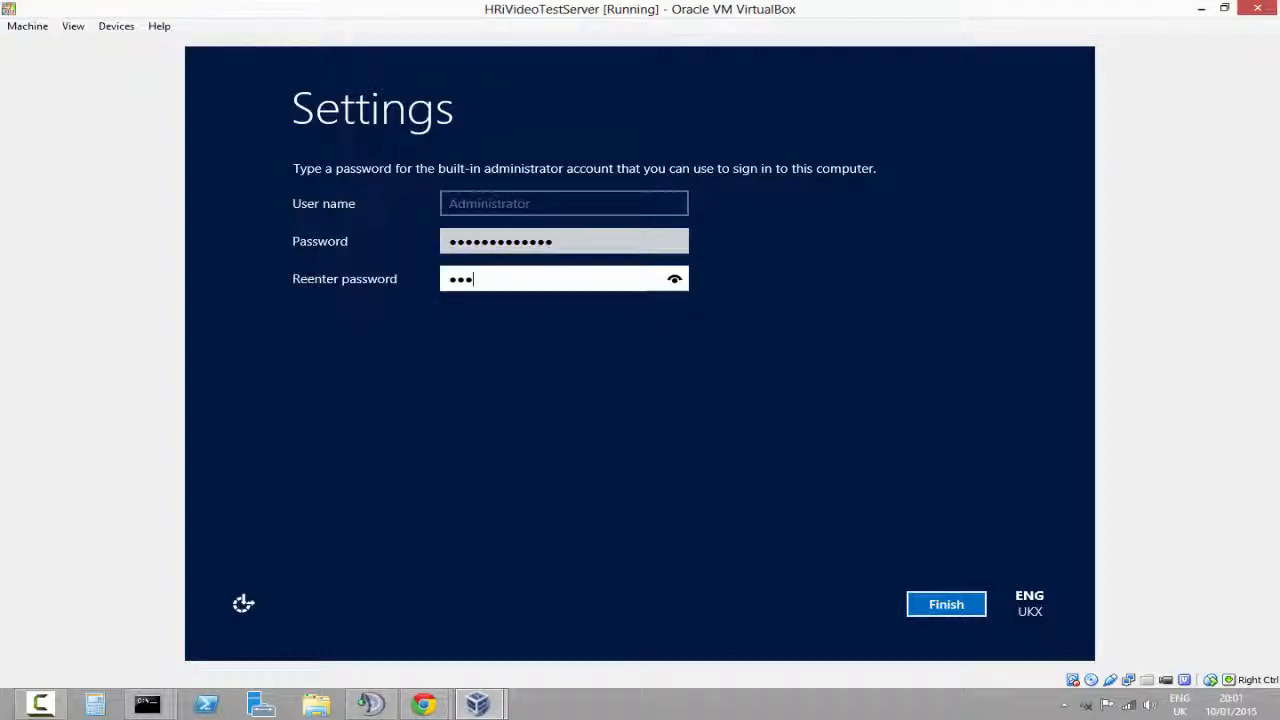
type("**********")
key("Return")
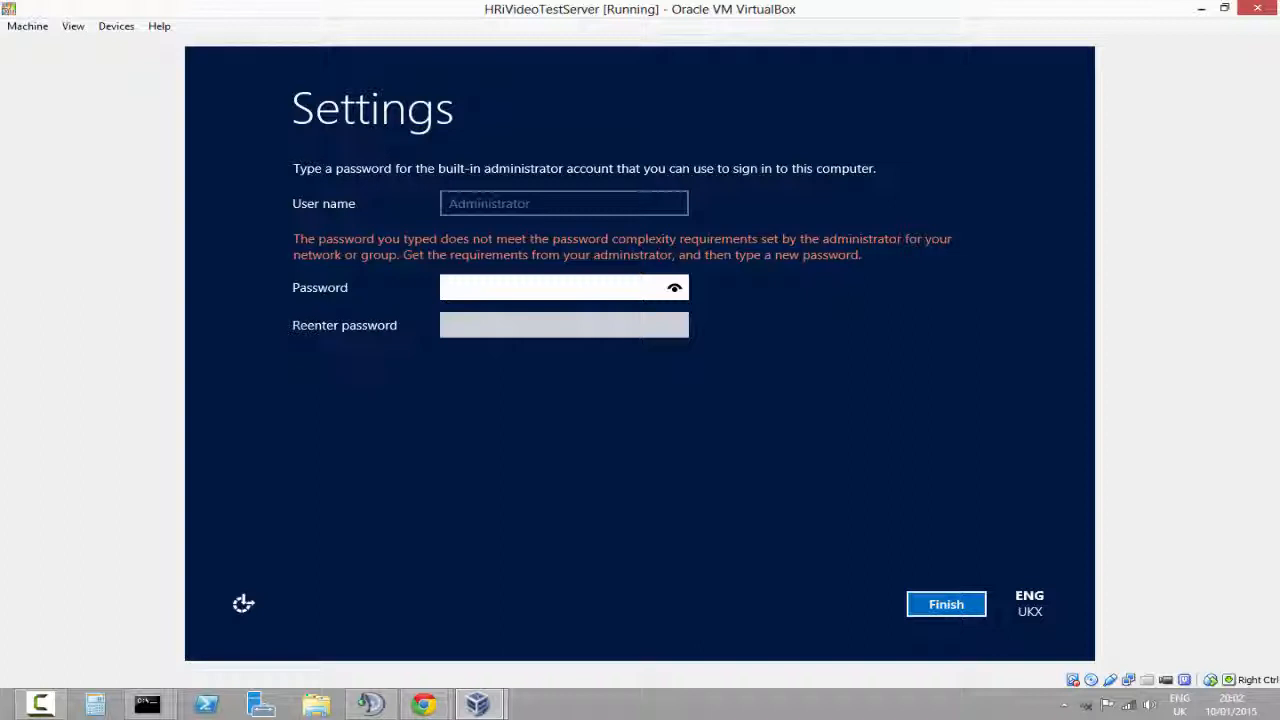
Clear the fields and set a new Administrator password, entering it in both password fields, then finish setup
key("ctrl+a")
key("BackSpace")
left_click_drag(977, 4, 1018, 3)
type("••••••")
key("Tab")
type("••••••")
key("Return")
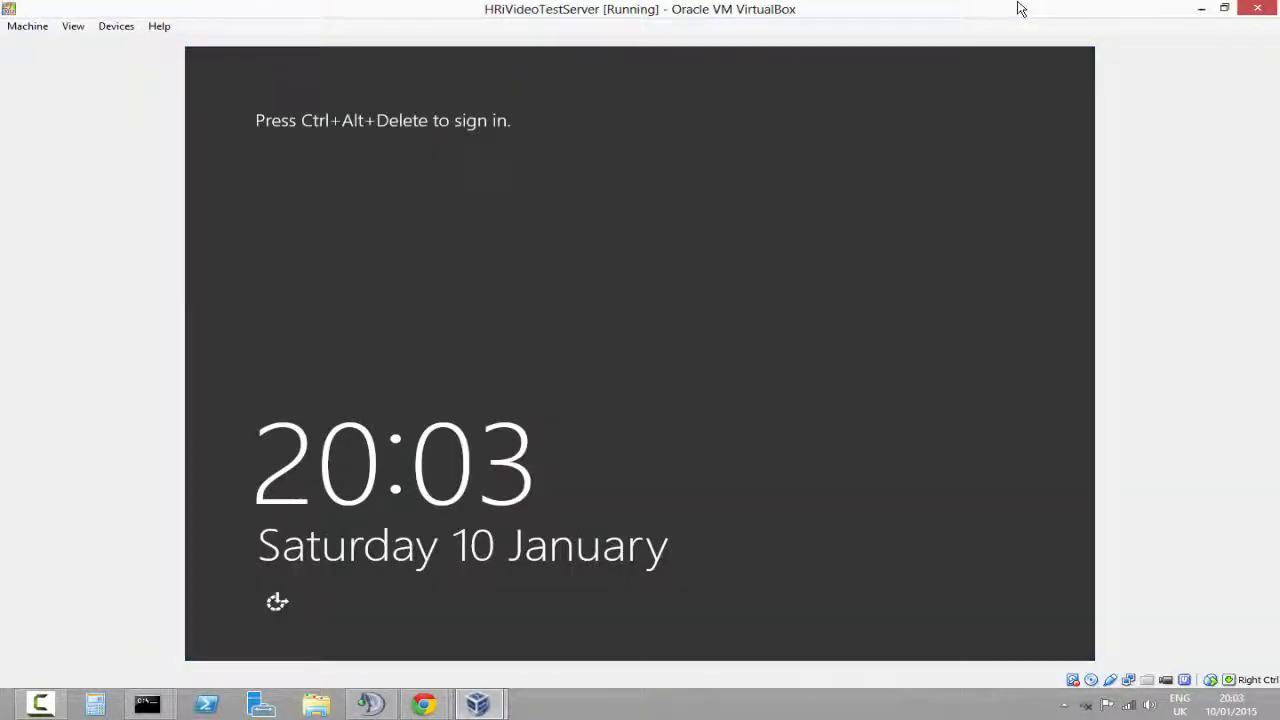
Sign in to the Administrator account with its password
key("ctrl+alt+Delete")
type("••••••")
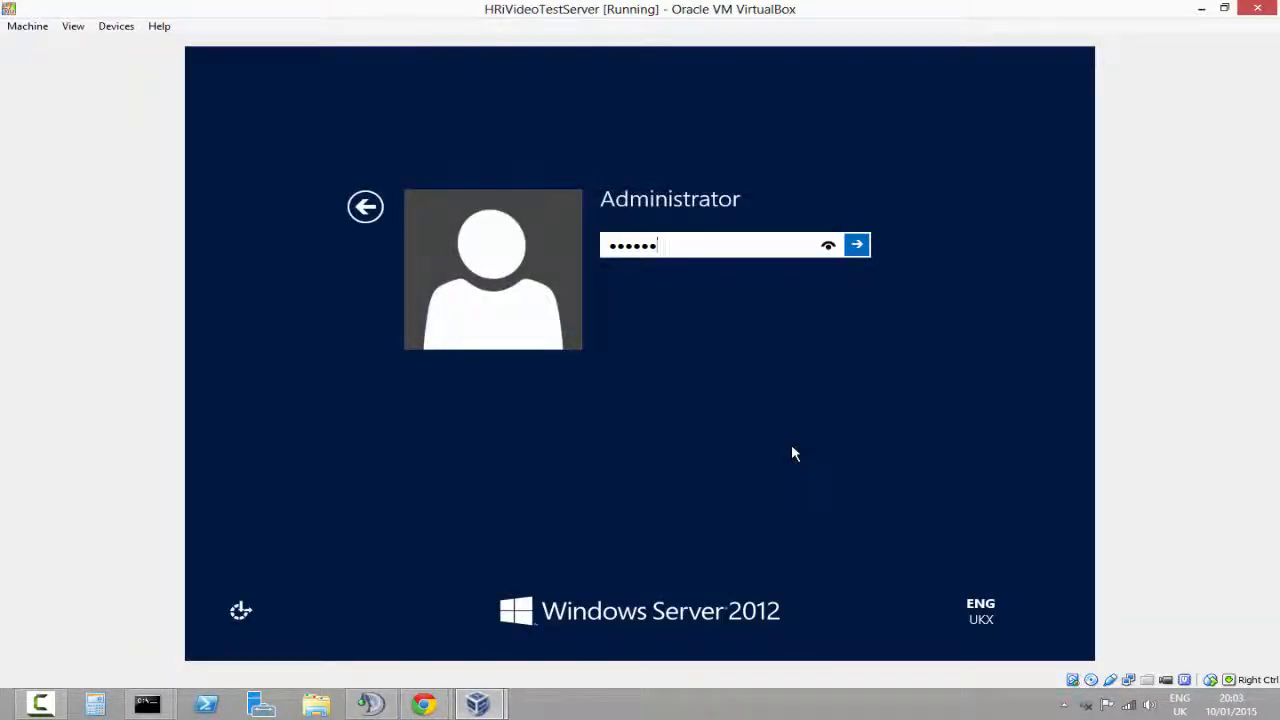
key("Return")
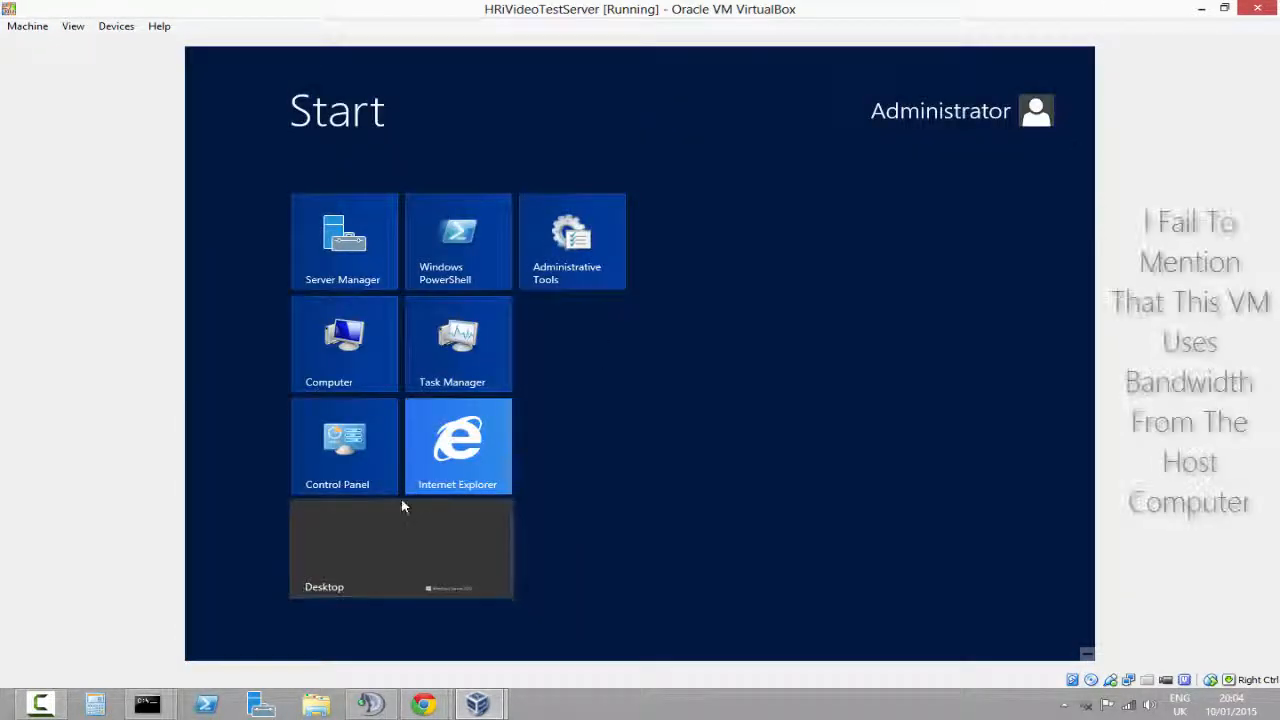
Open Internet Explorer and set it up with the recommended security and compatibility settings
left_click(467, 465)
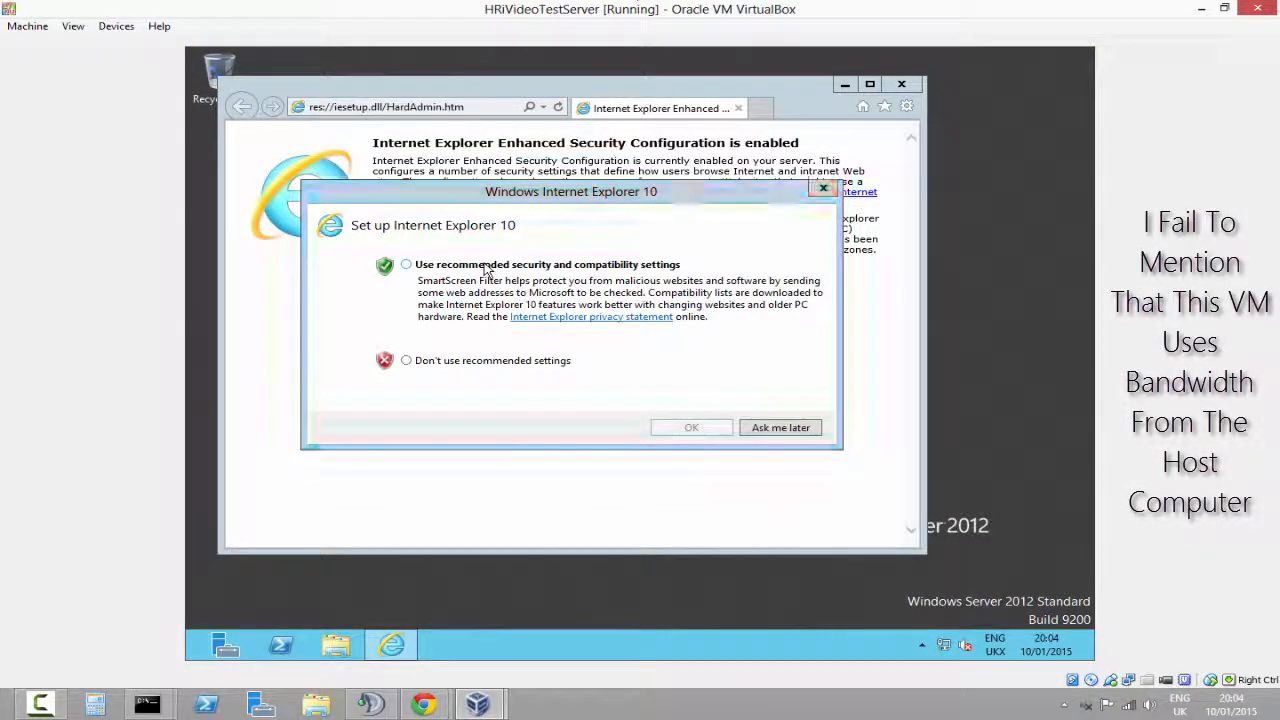
left_click(680, 264)
left_click(677, 425)
Search the web for microsoft from the browser's address bar
left_click(407, 107)
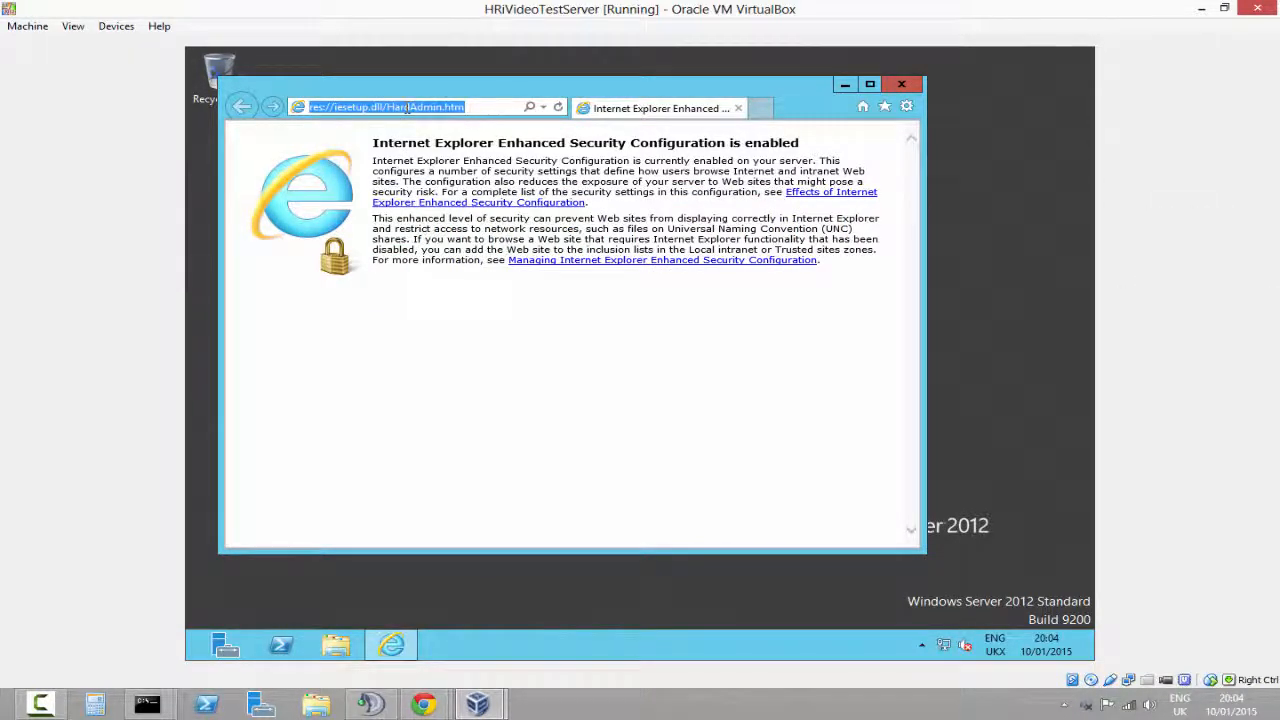
type("mic")
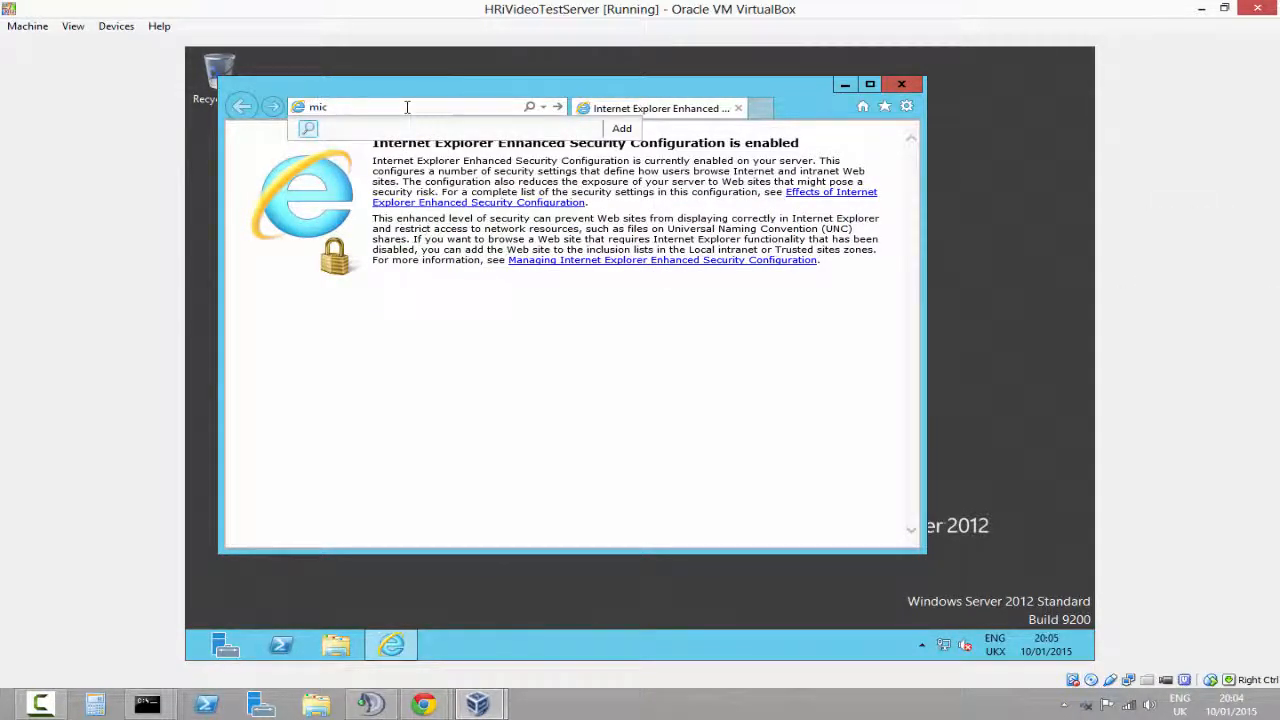
type("rosoft")
key("Return")
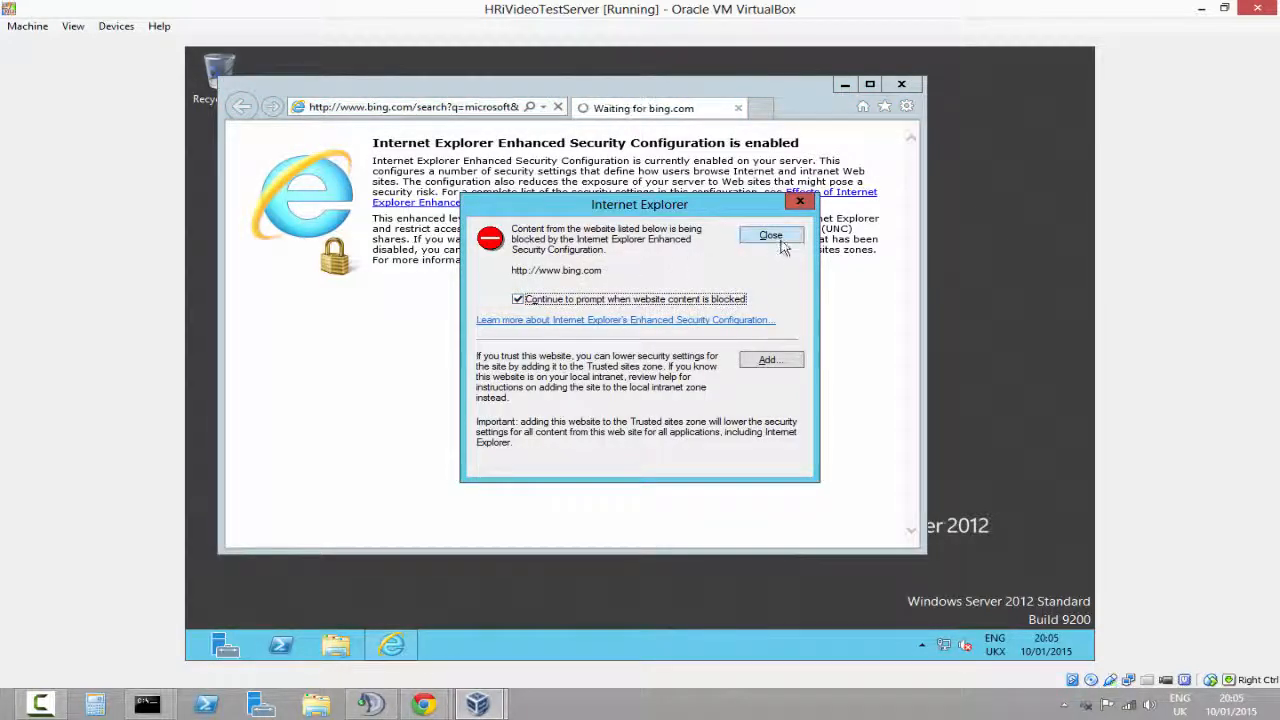
left_click(769, 360)
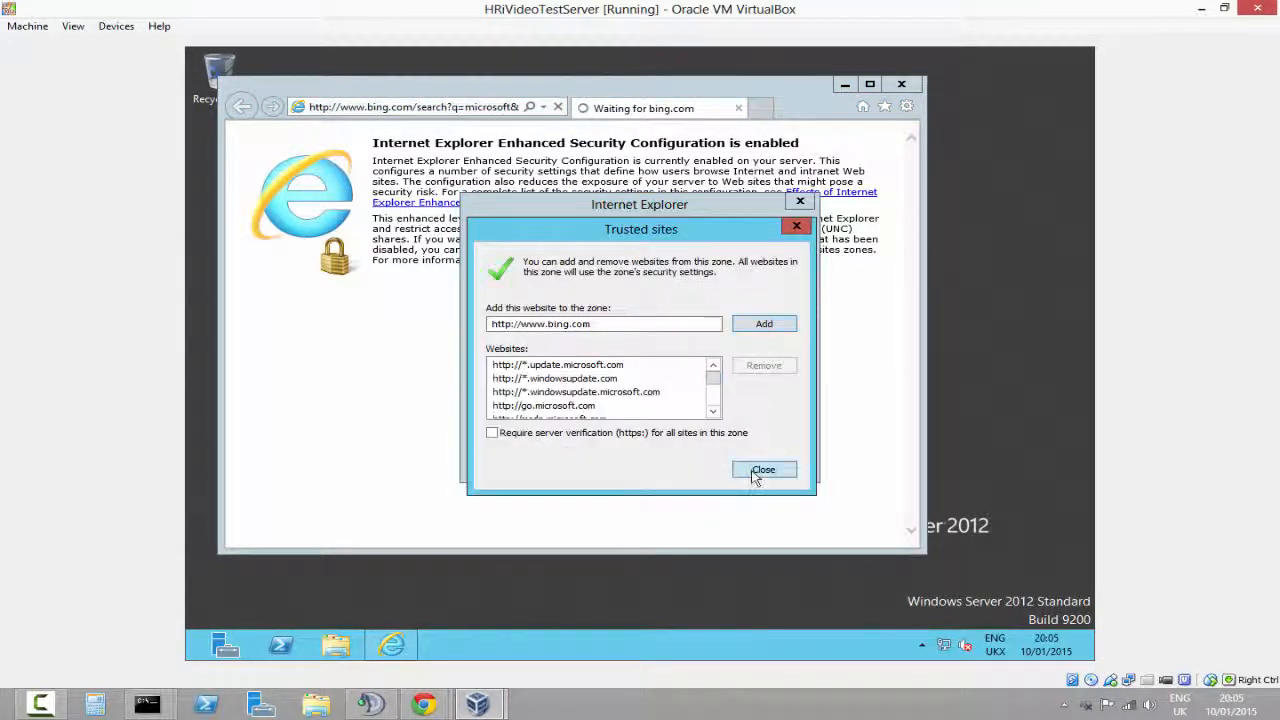
left_click(764, 323)
left_click(763, 469)
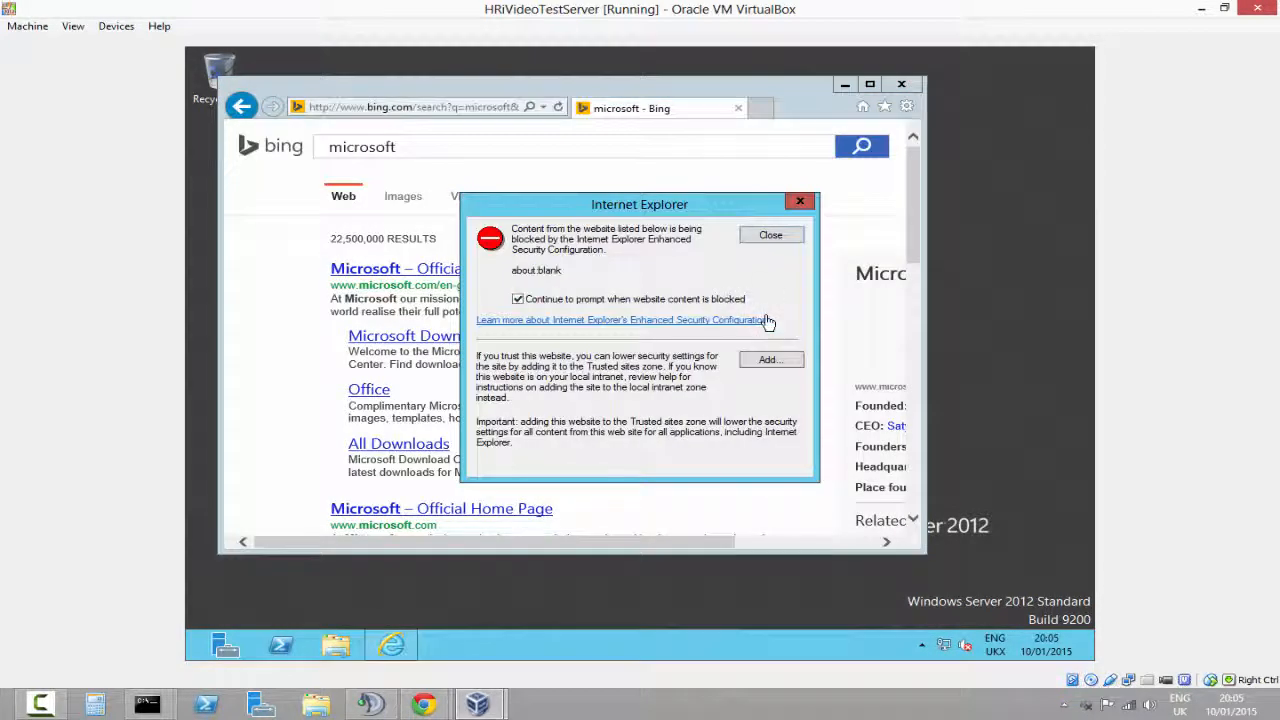
left_click(775, 236)
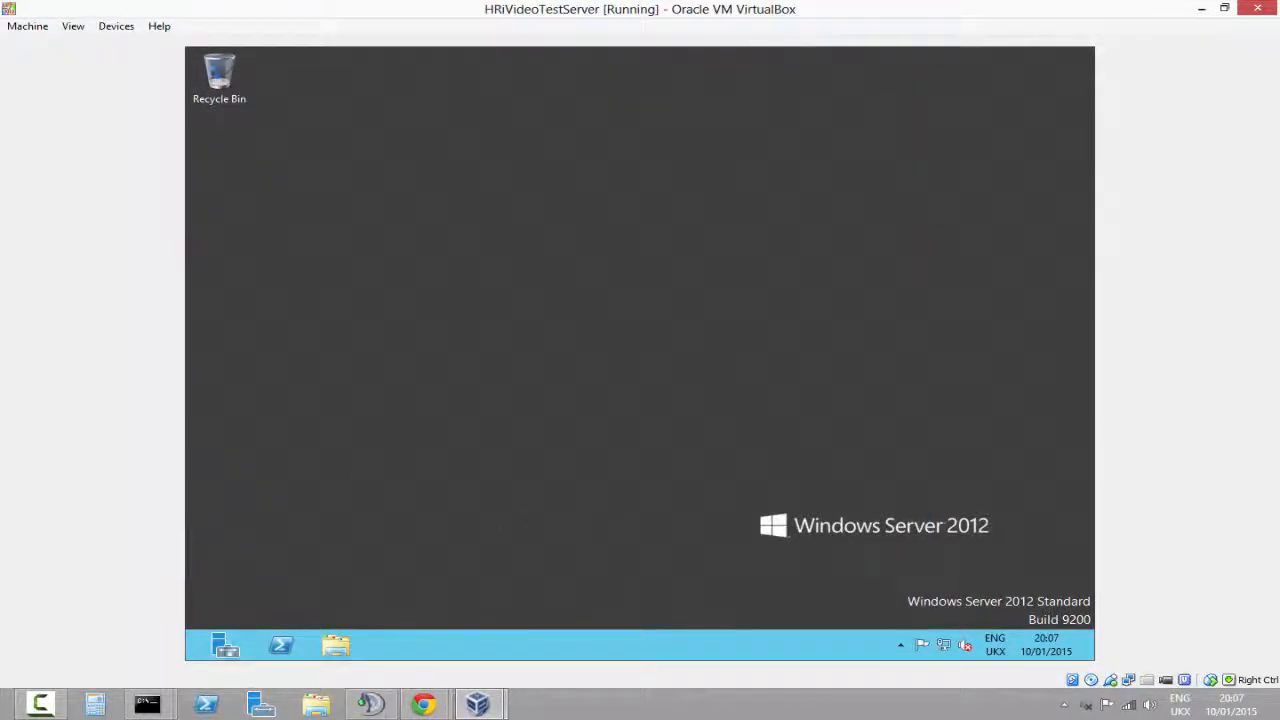
Open Server Manager and check the guest's network connection status
left_click(226, 645)
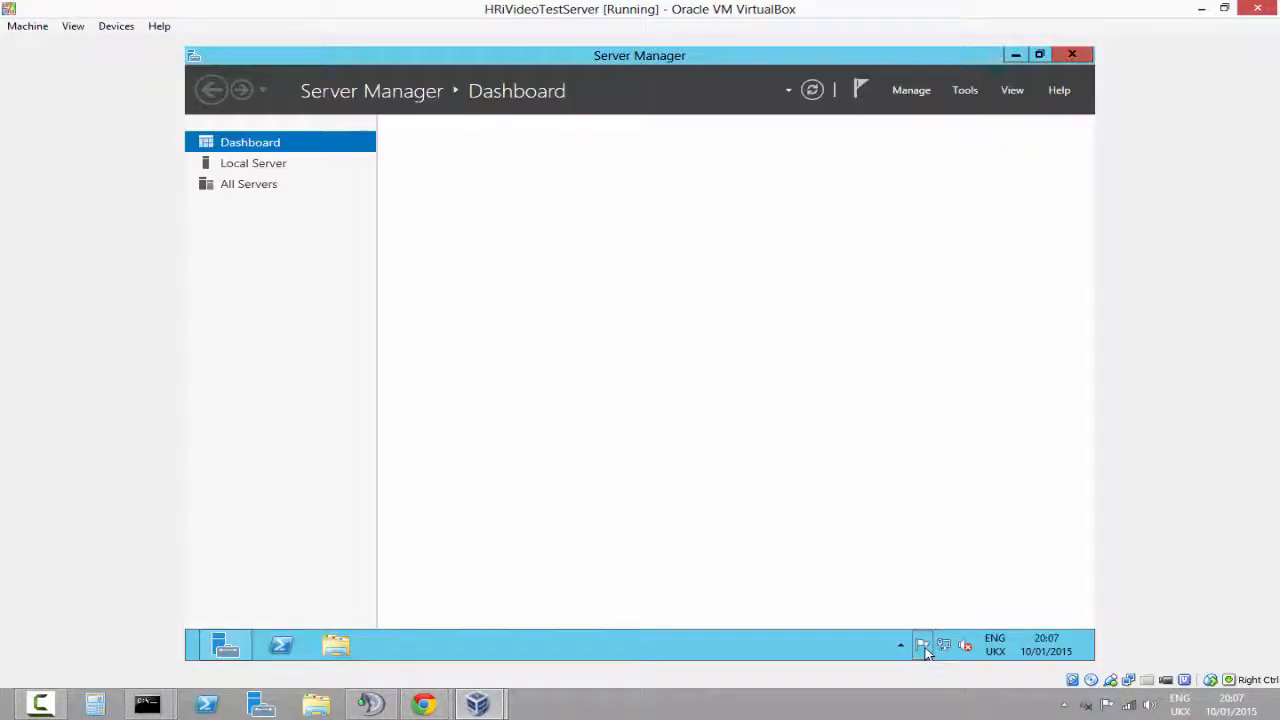
left_click(922, 645)
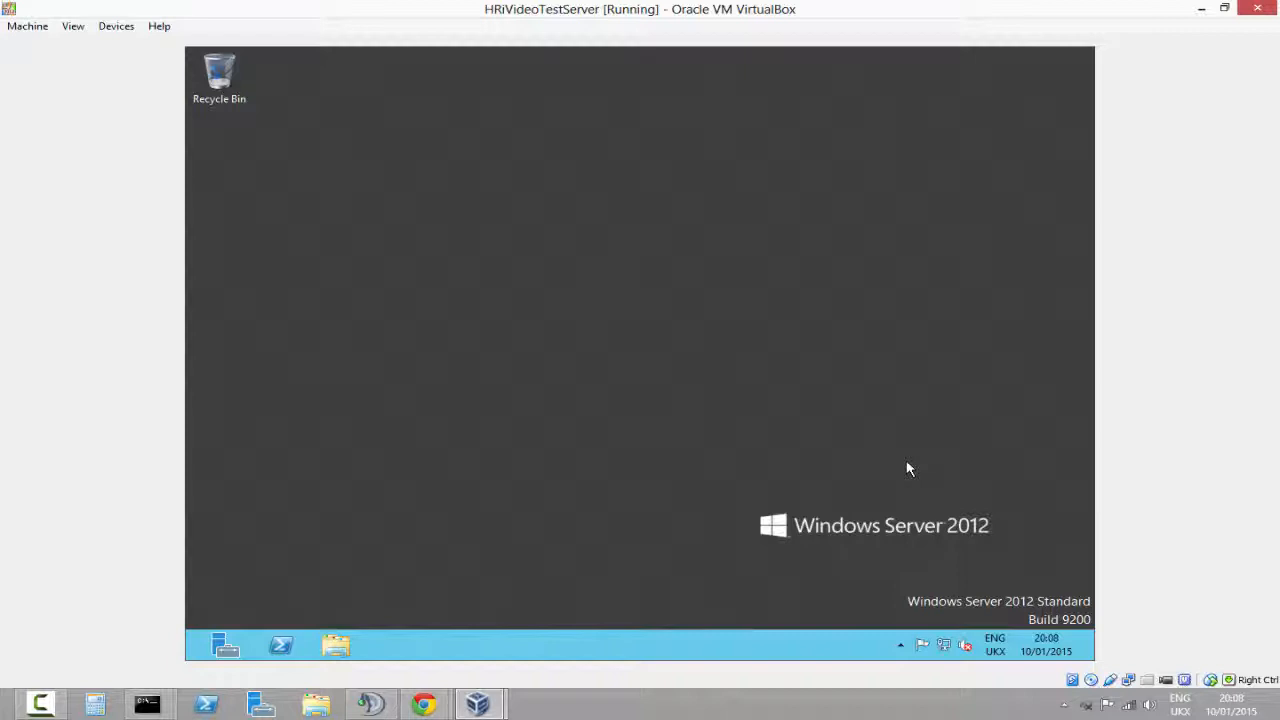
left_click(943, 645)
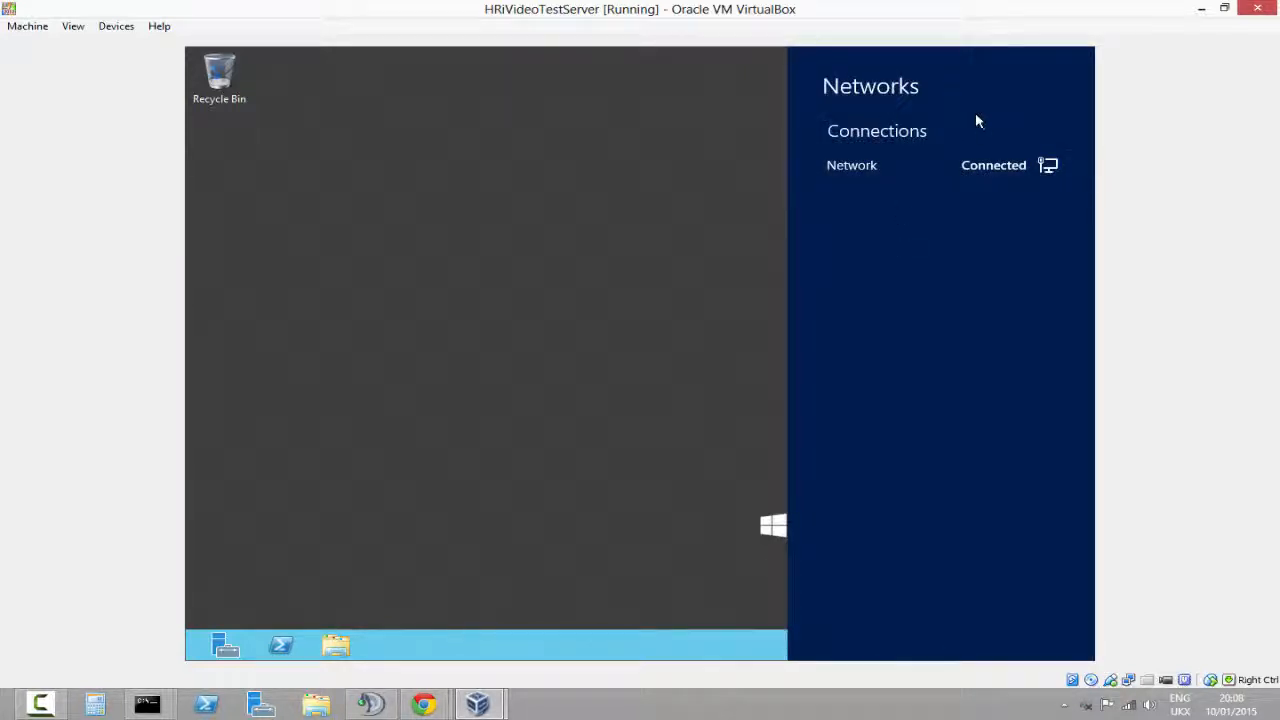
left_click(692, 186)
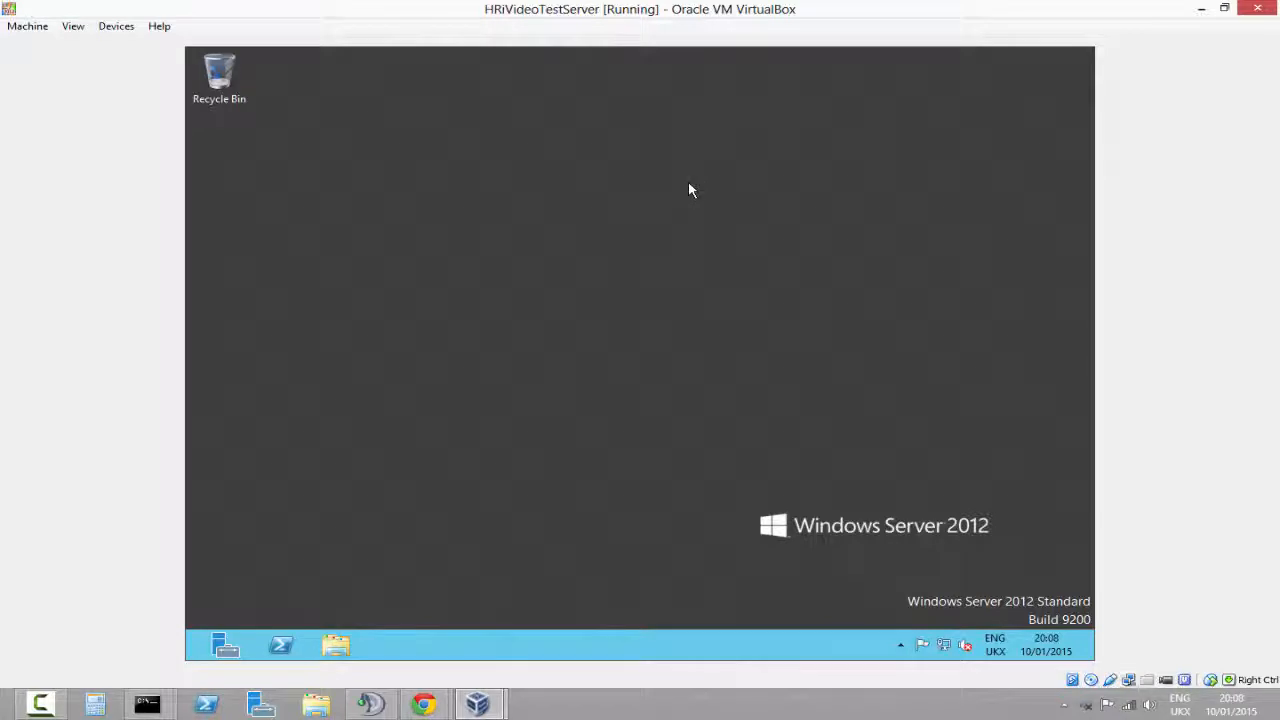